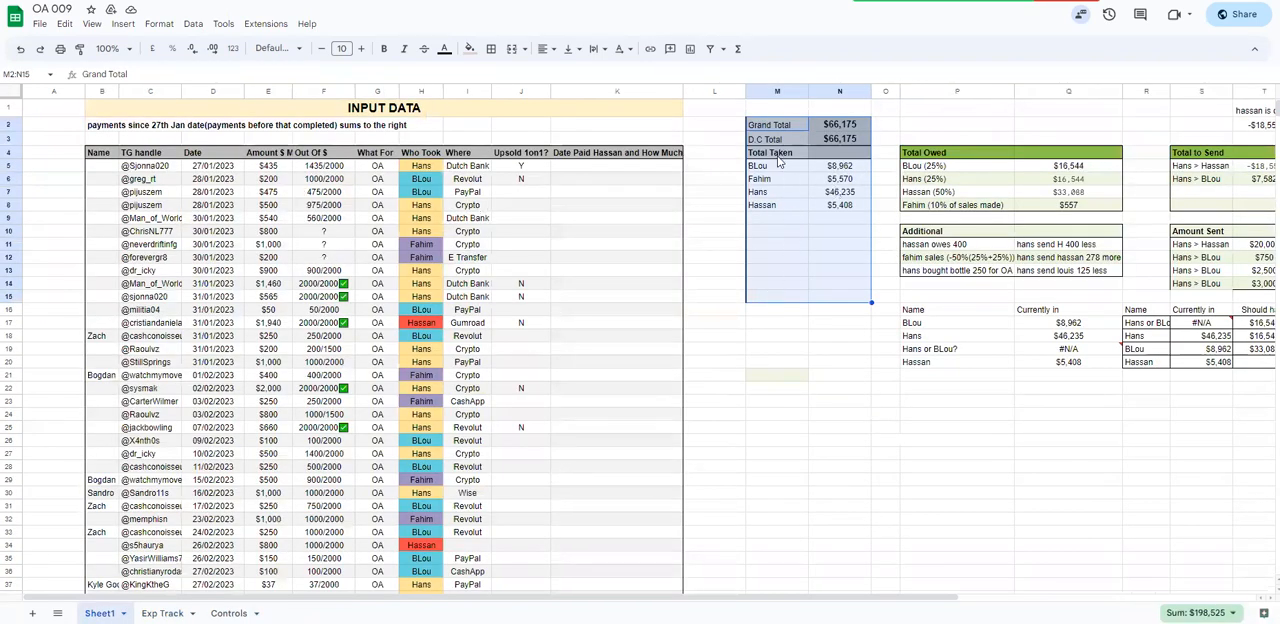
Examine the Sheet1 summary tables beside the input data: Total Taken, Total Owed, the Name balance tables and the left-to-send notes
left_click_drag(769, 131, 1215, 400)
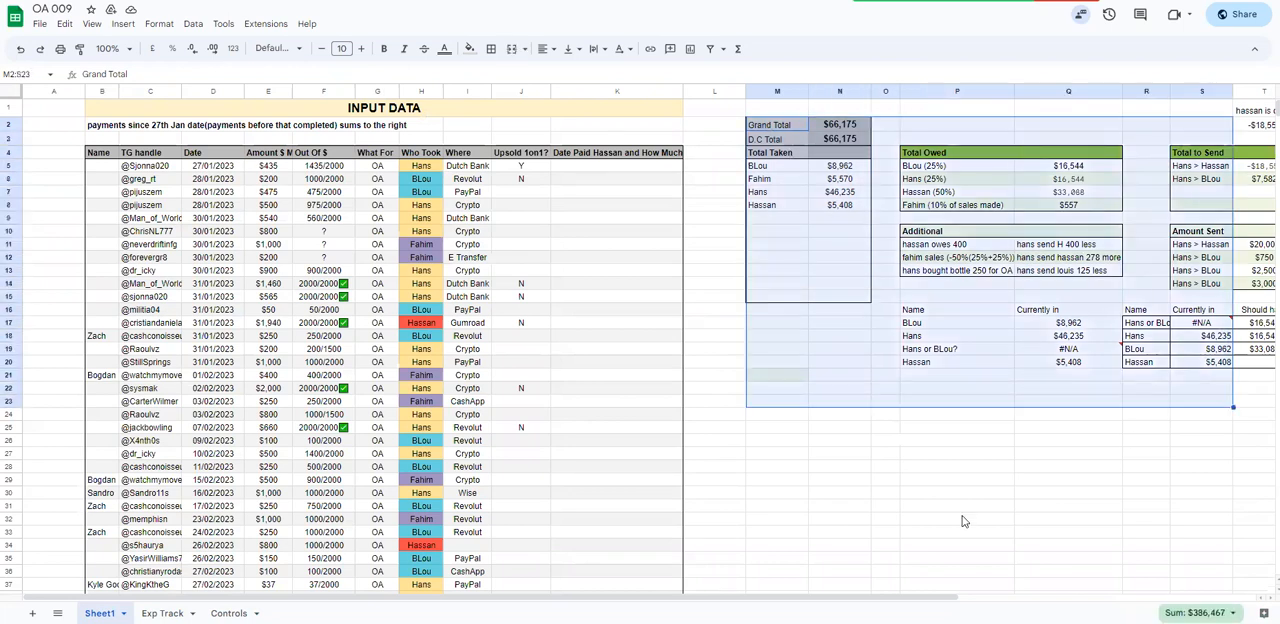
left_click_drag(886, 599, 976, 599)
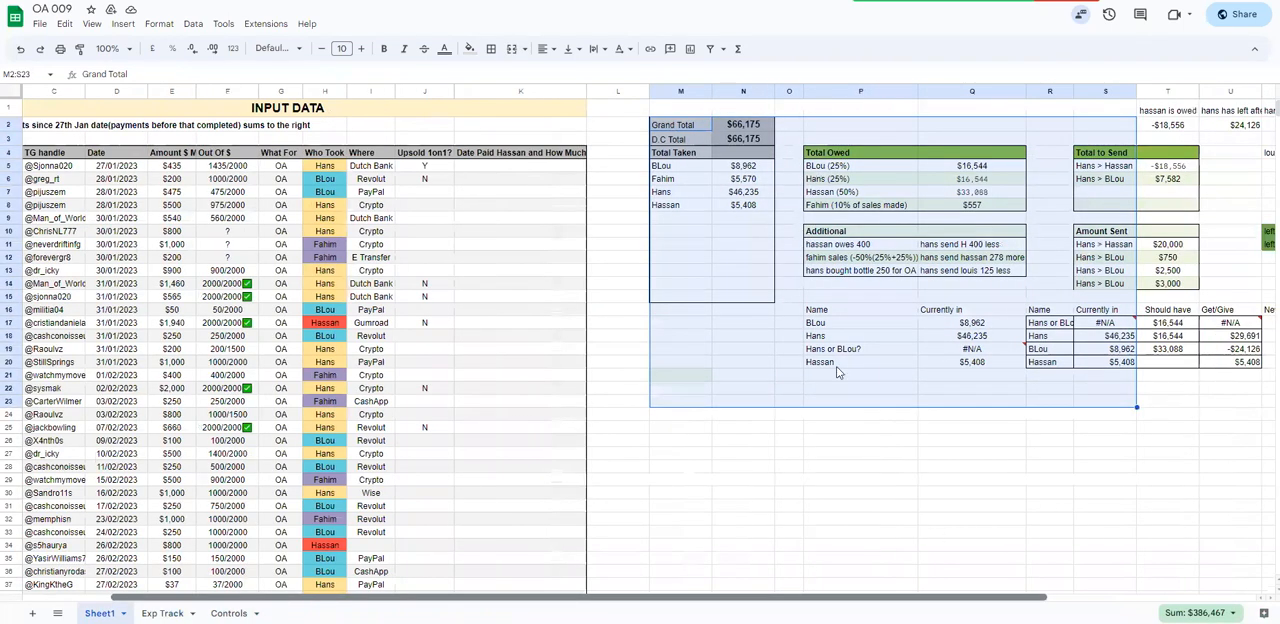
scroll(838, 372, "right", 3)
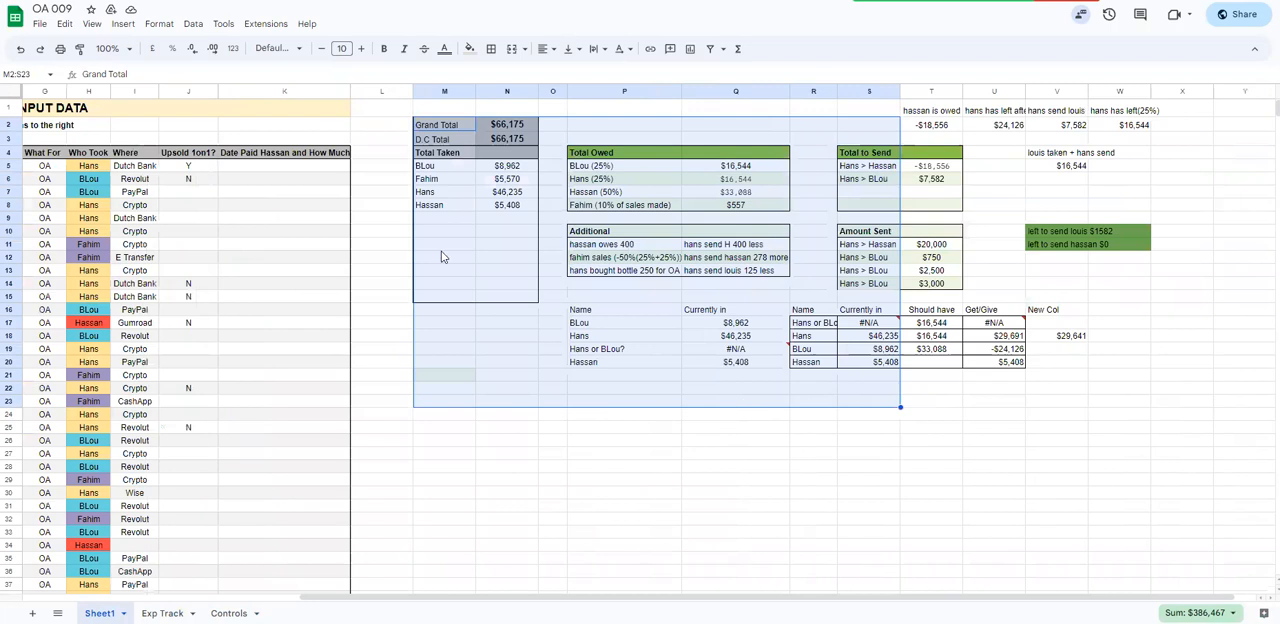
left_click_drag(438, 128, 507, 270)
left_click_drag(605, 155, 689, 213)
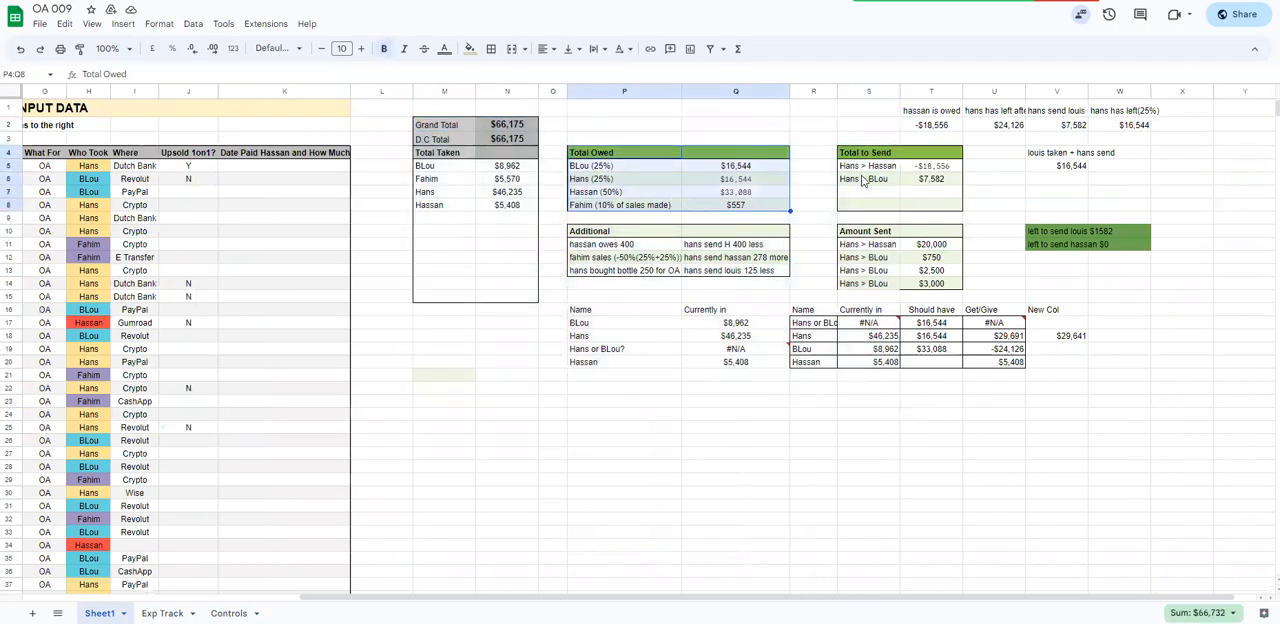
left_click_drag(592, 311, 1045, 364)
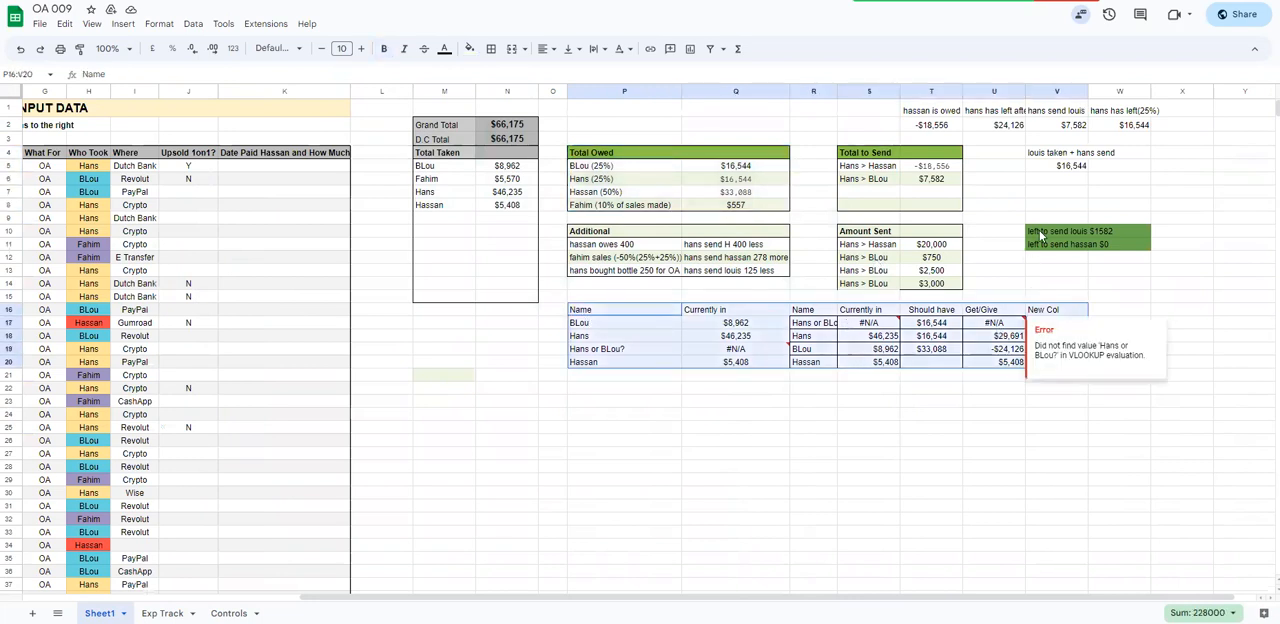
left_click_drag(1050, 232, 1114, 249)
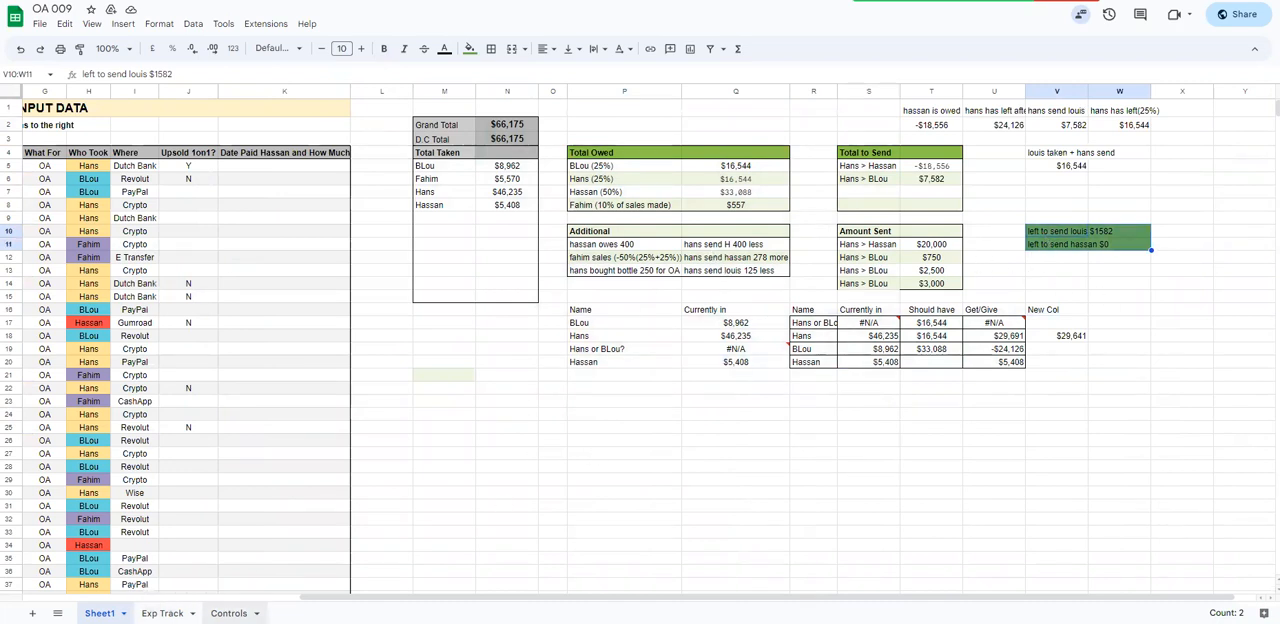
scroll(640, 340, "left", 2)
scroll(640, 340, "left", 4)
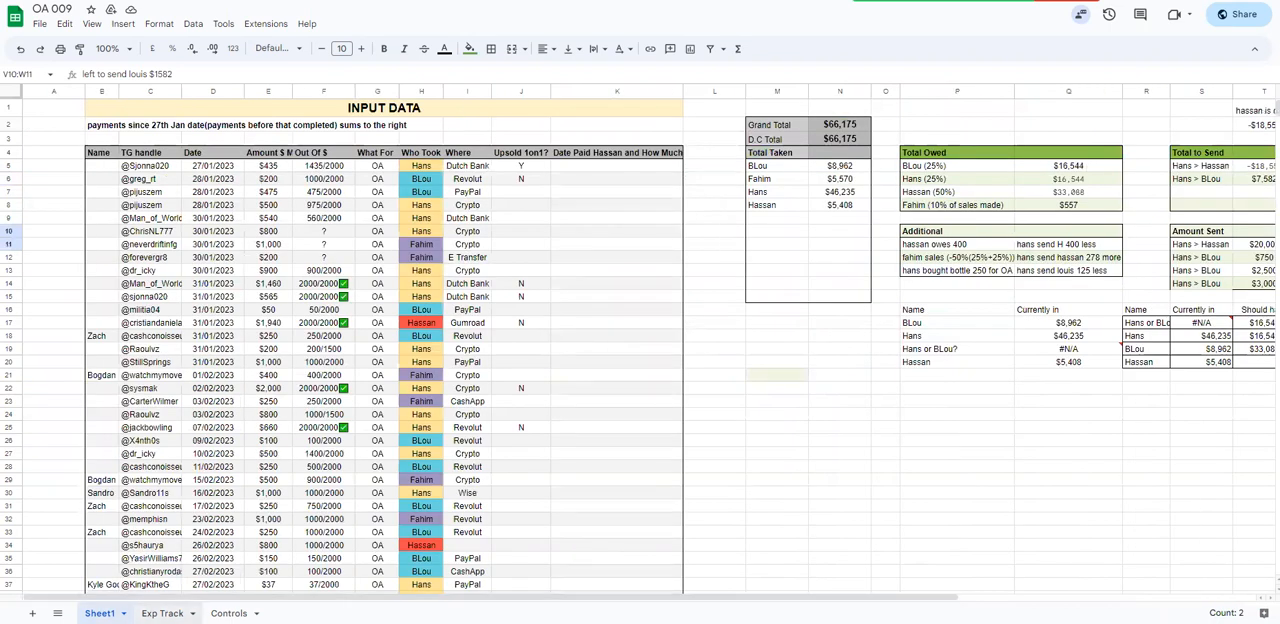
Open the Exp Track sheet and examine its Select Month cell and Expenses / Received entries
left_click(164, 613)
left_click(115, 610)
left_click(163, 613)
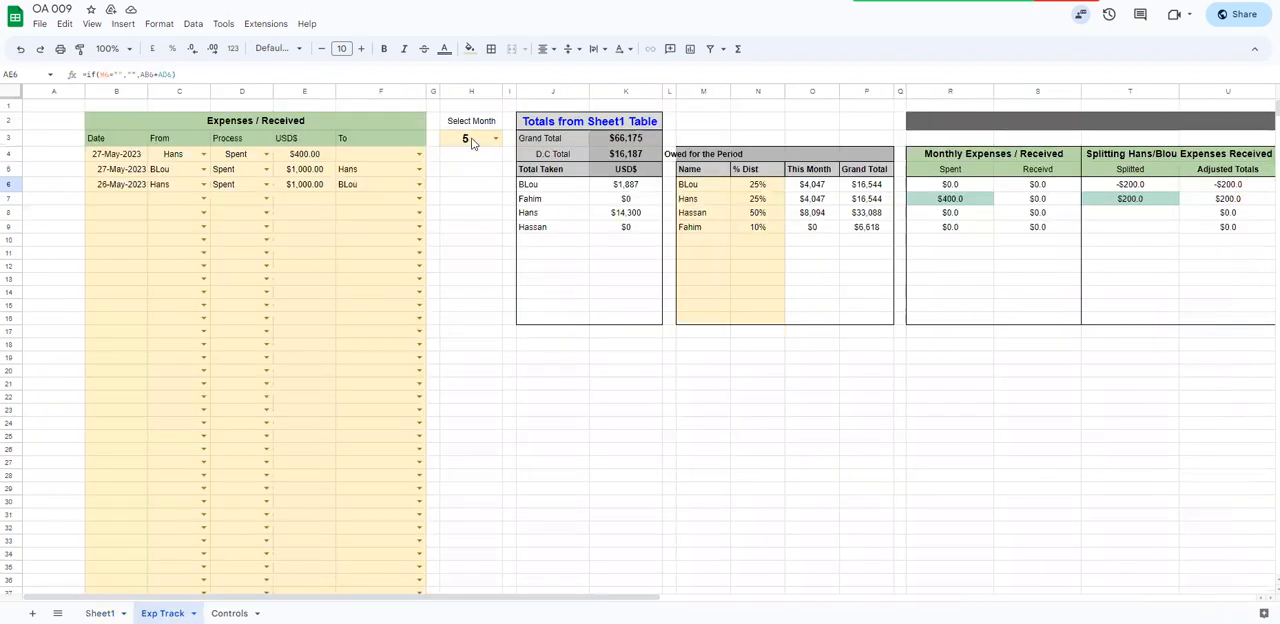
left_click(473, 143)
left_click(476, 126)
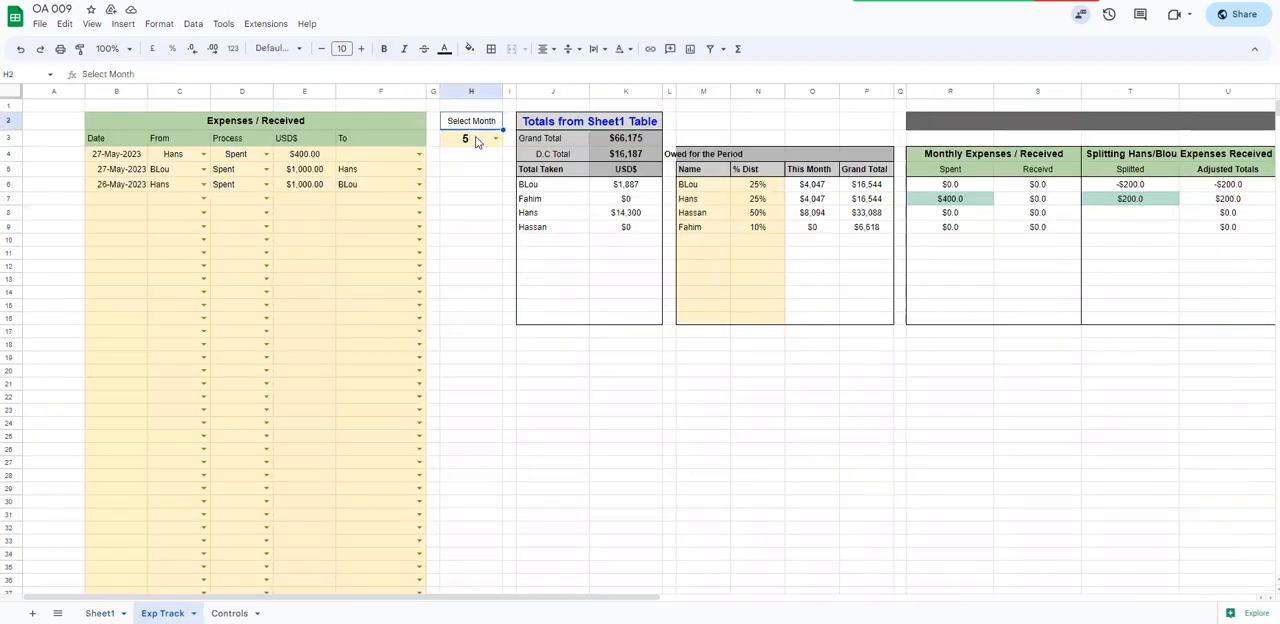
left_click_drag(112, 157, 386, 248)
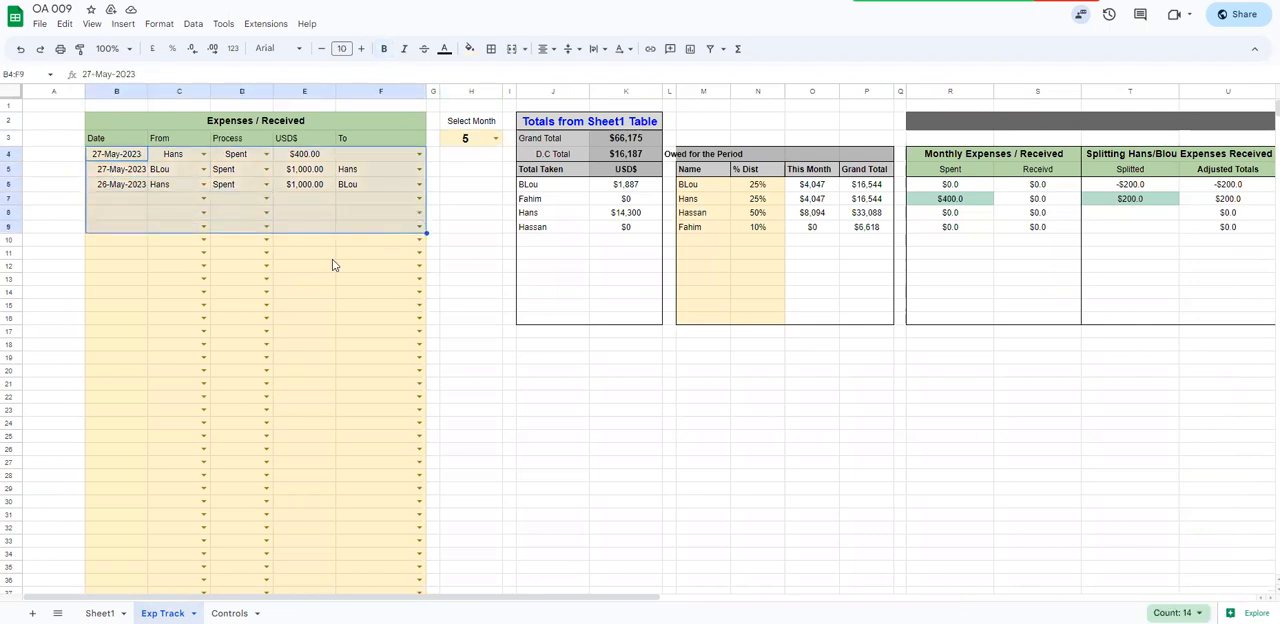
Left-align the From entries in C4:C11 and copy the formatting of Process cell D6 onto D4
left_click_drag(167, 155, 171, 254)
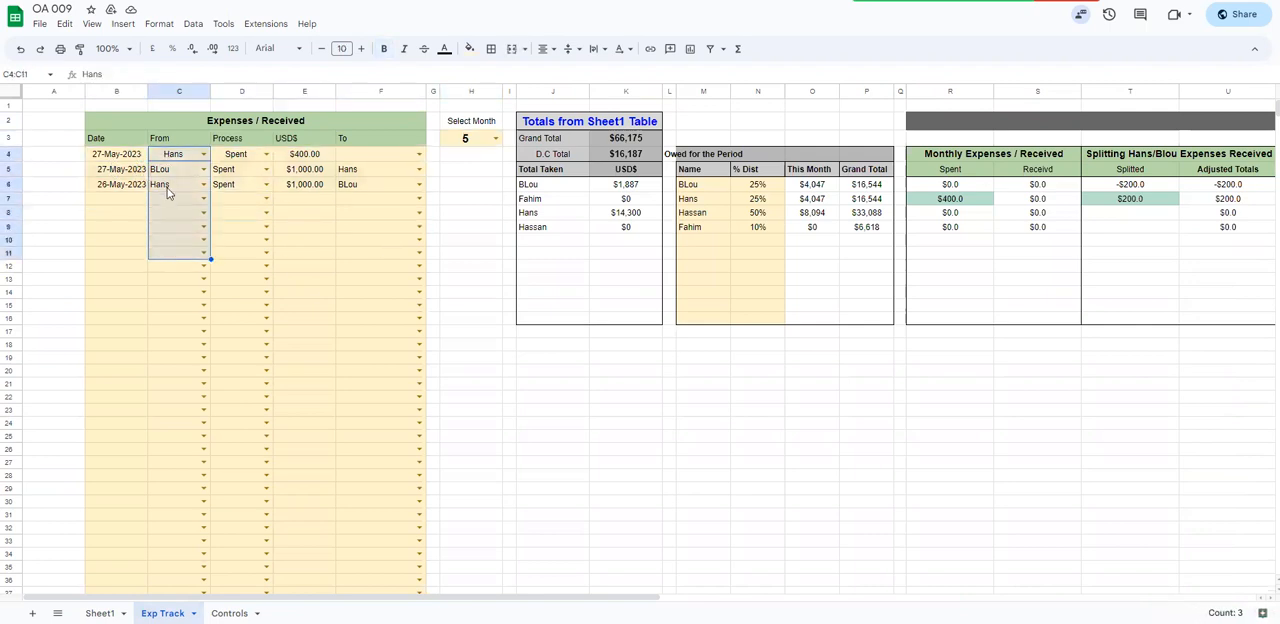
left_click(545, 48)
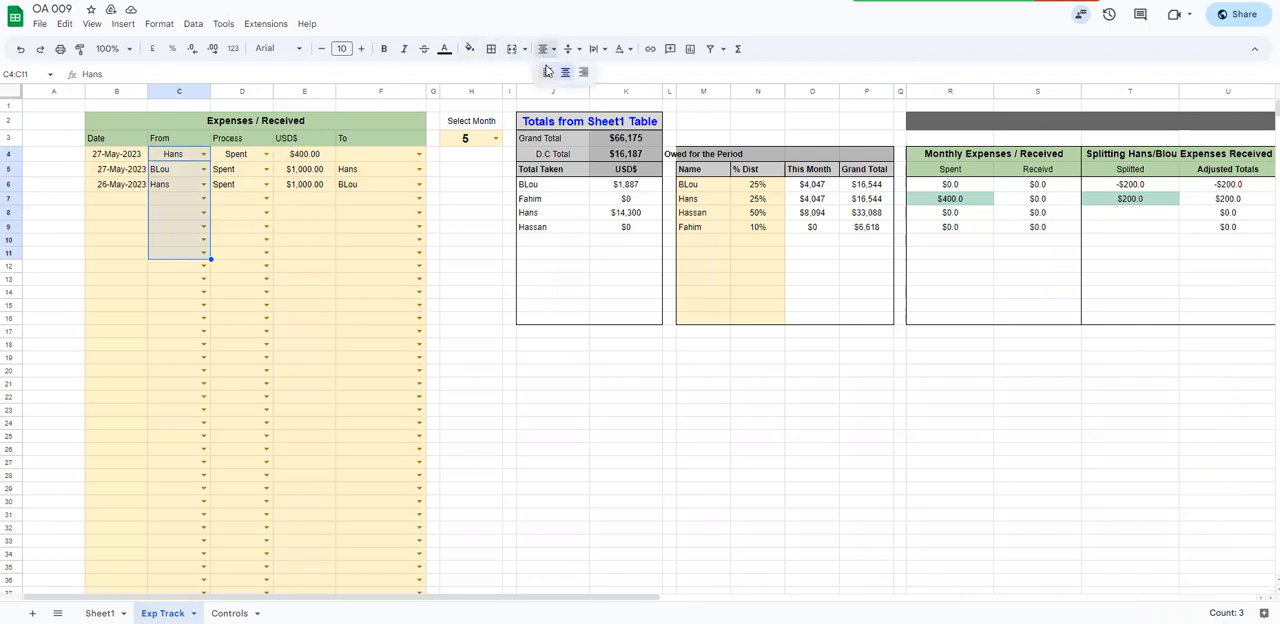
left_click(226, 184)
left_click(79, 48)
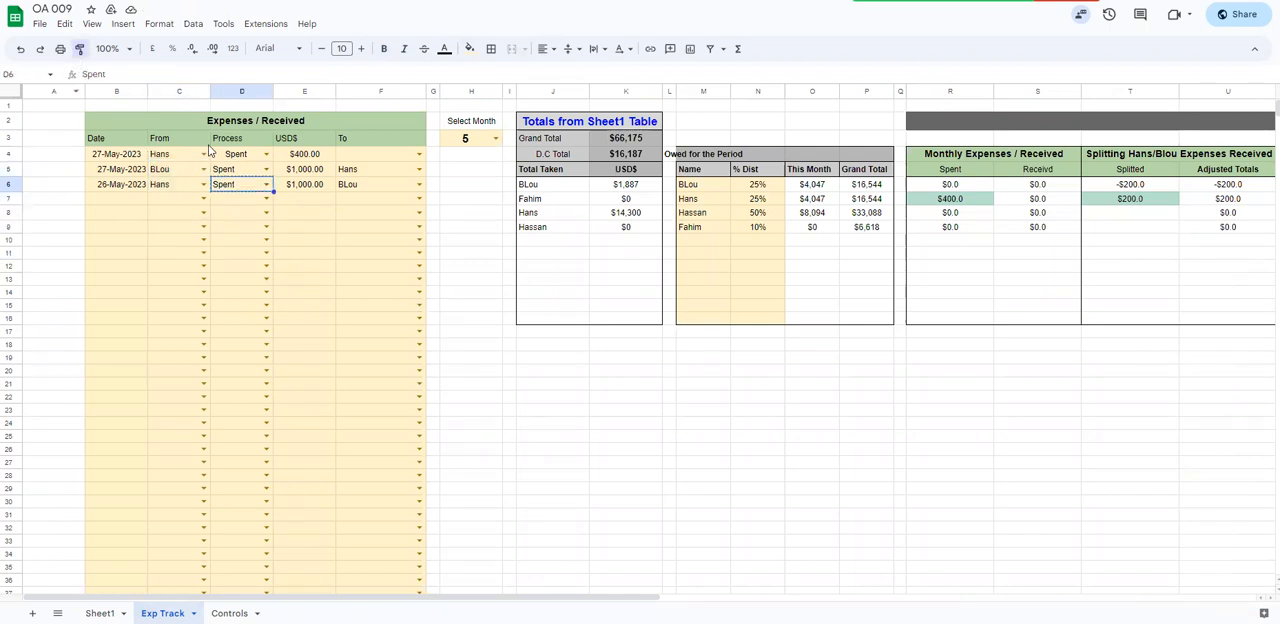
left_click(218, 154)
left_click(342, 212)
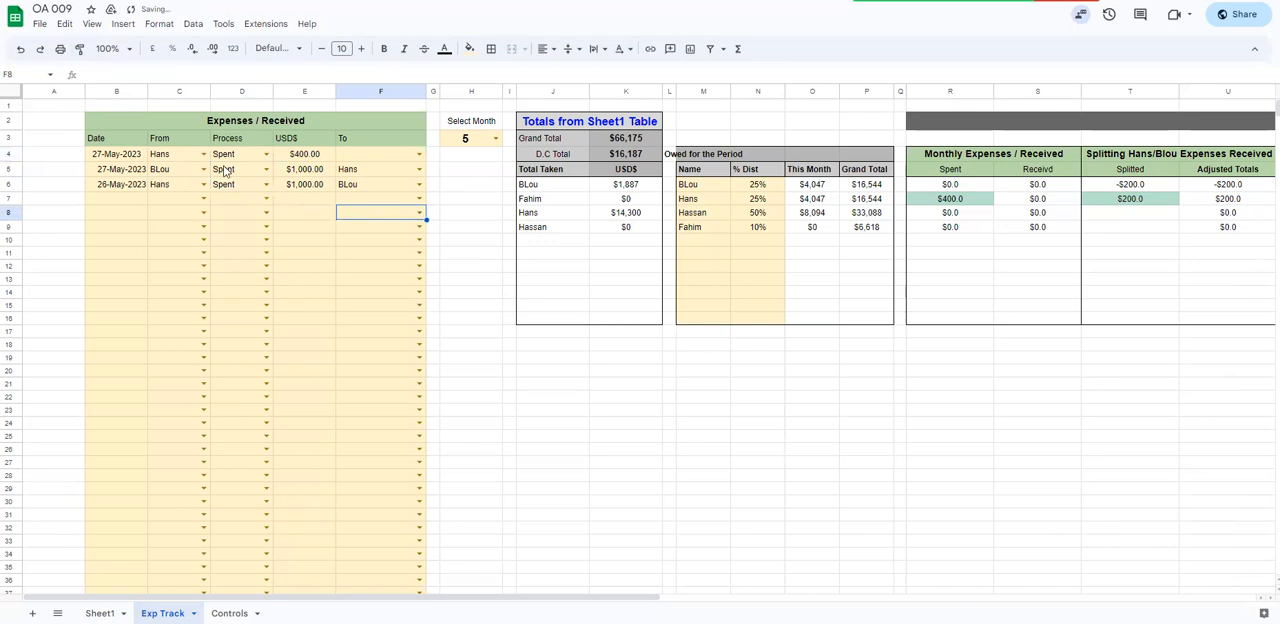
Check the date picker in B7, the existing entry dates in B4:B6 and the month selector
double_click(115, 198)
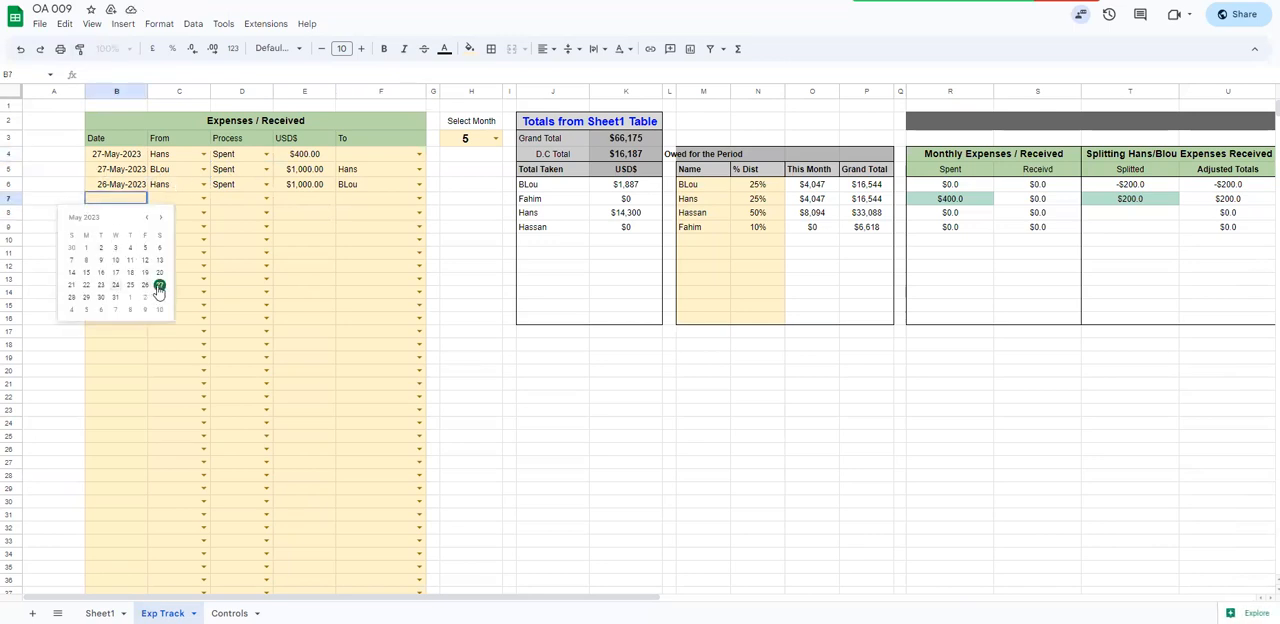
left_click_drag(120, 155, 132, 187)
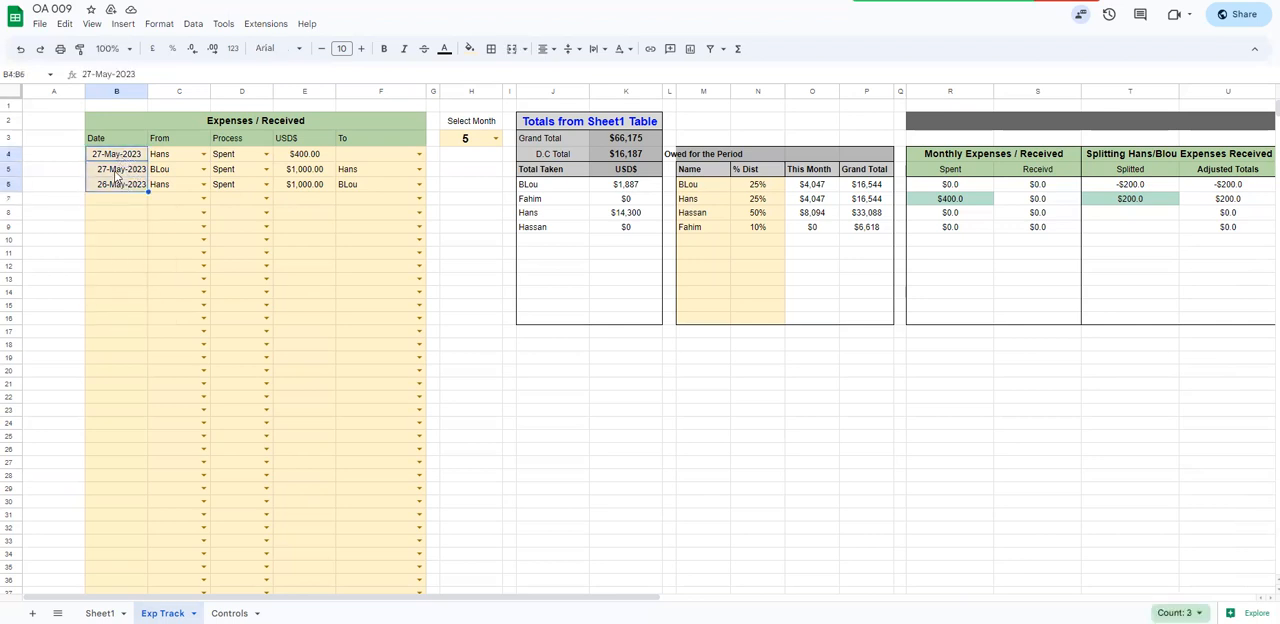
left_click(466, 140)
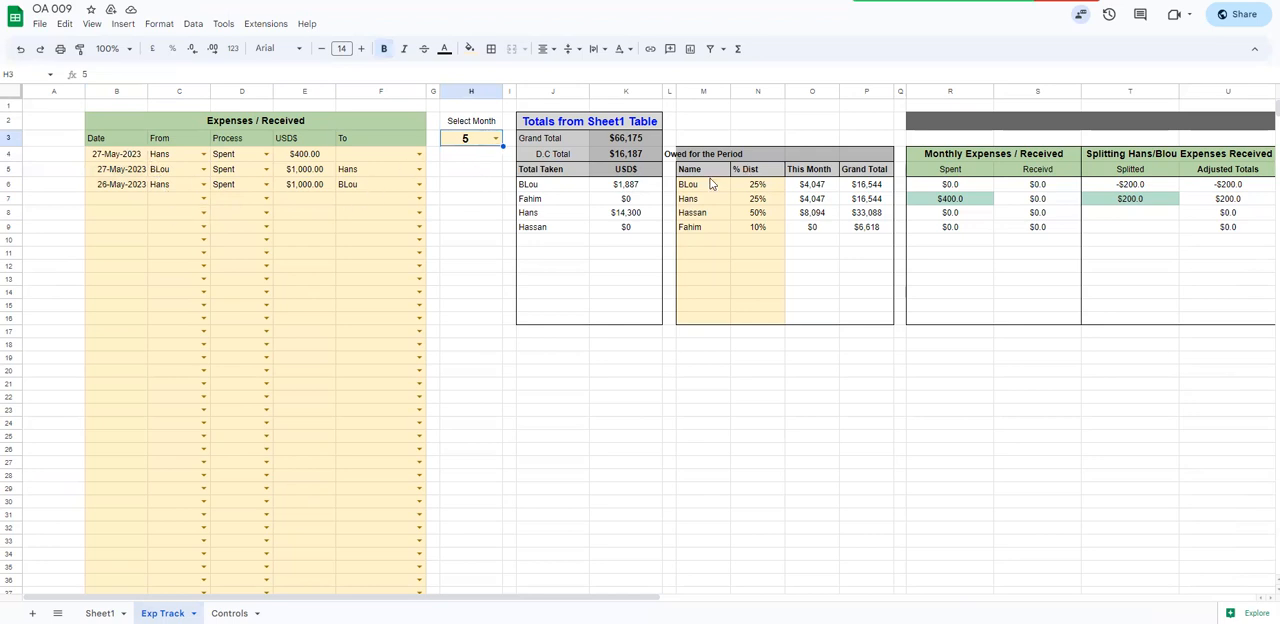
Copy the date cell B5 onto B4
left_click(123, 173)
left_click(129, 154)
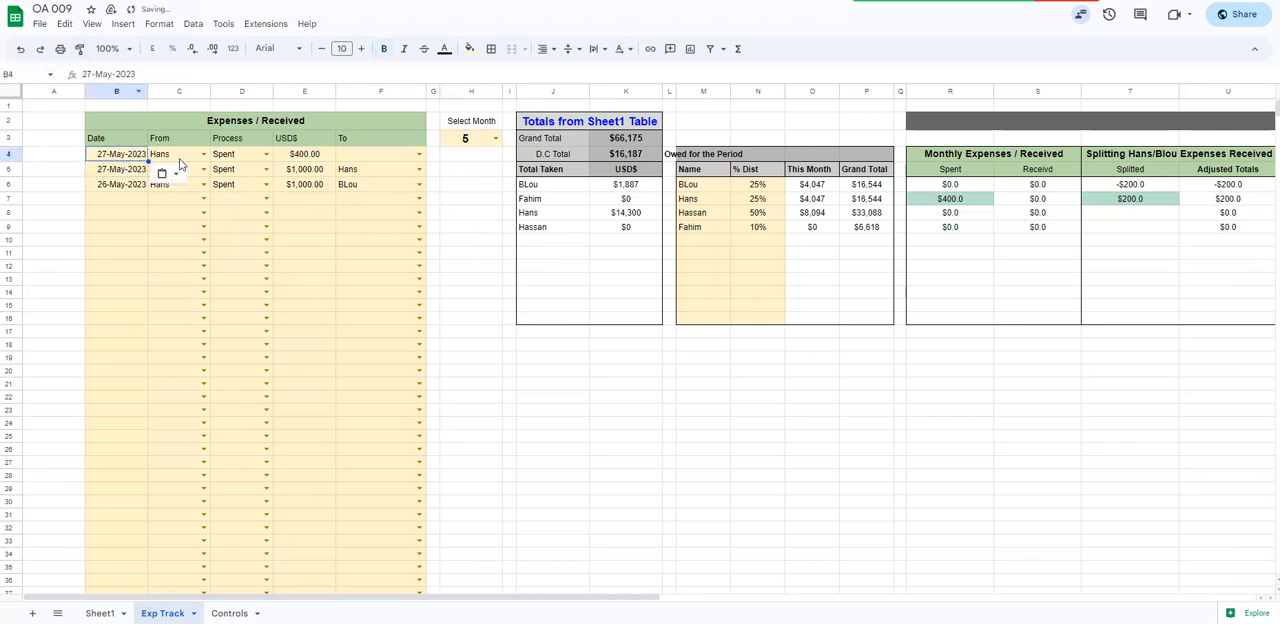
Review the dropdown options of From cell C4 and of Process cells D5 and D6, keeping their current values
left_click(204, 156)
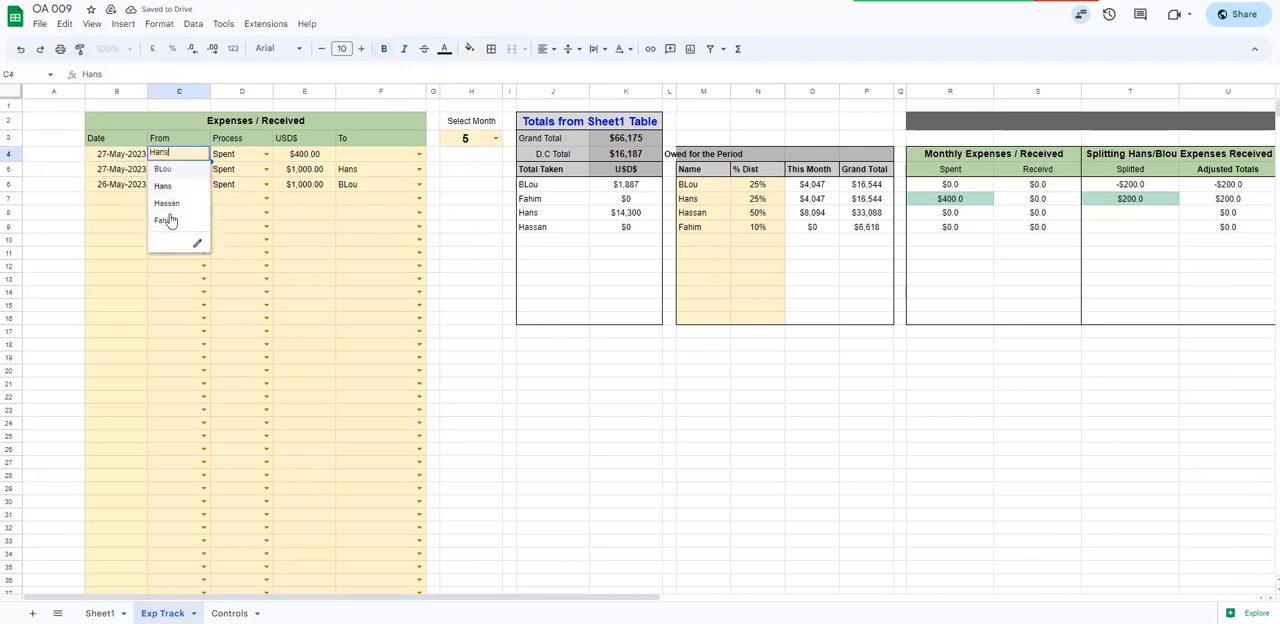
left_click(241, 158)
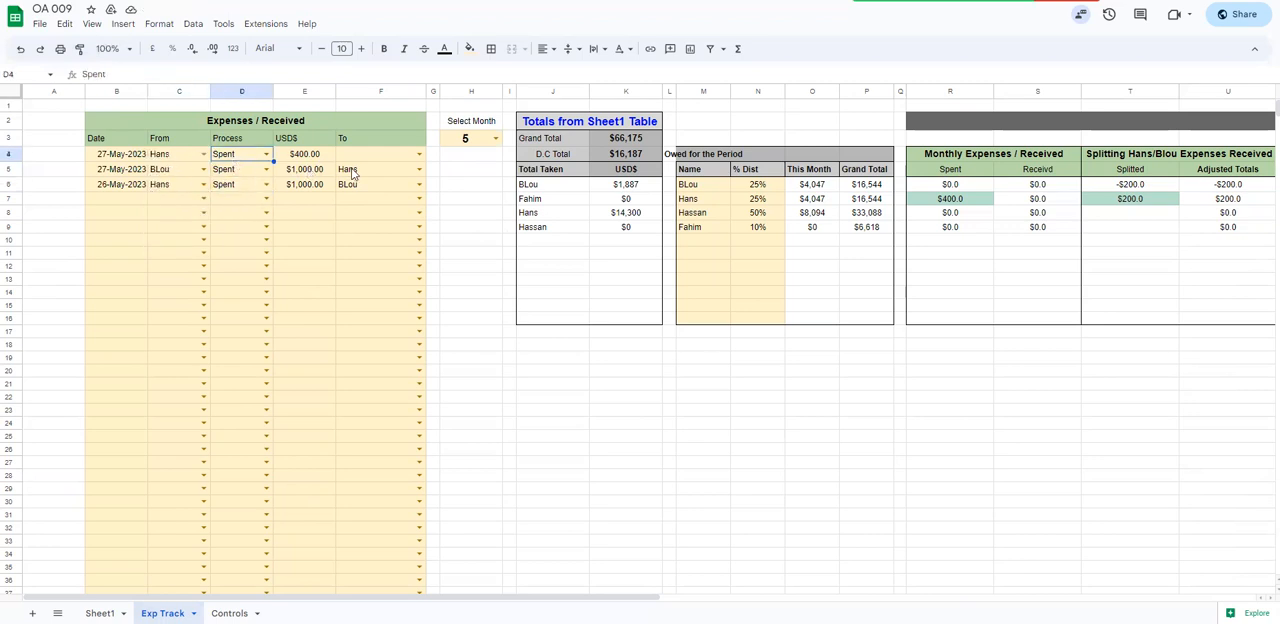
left_click(240, 172)
left_click(267, 170)
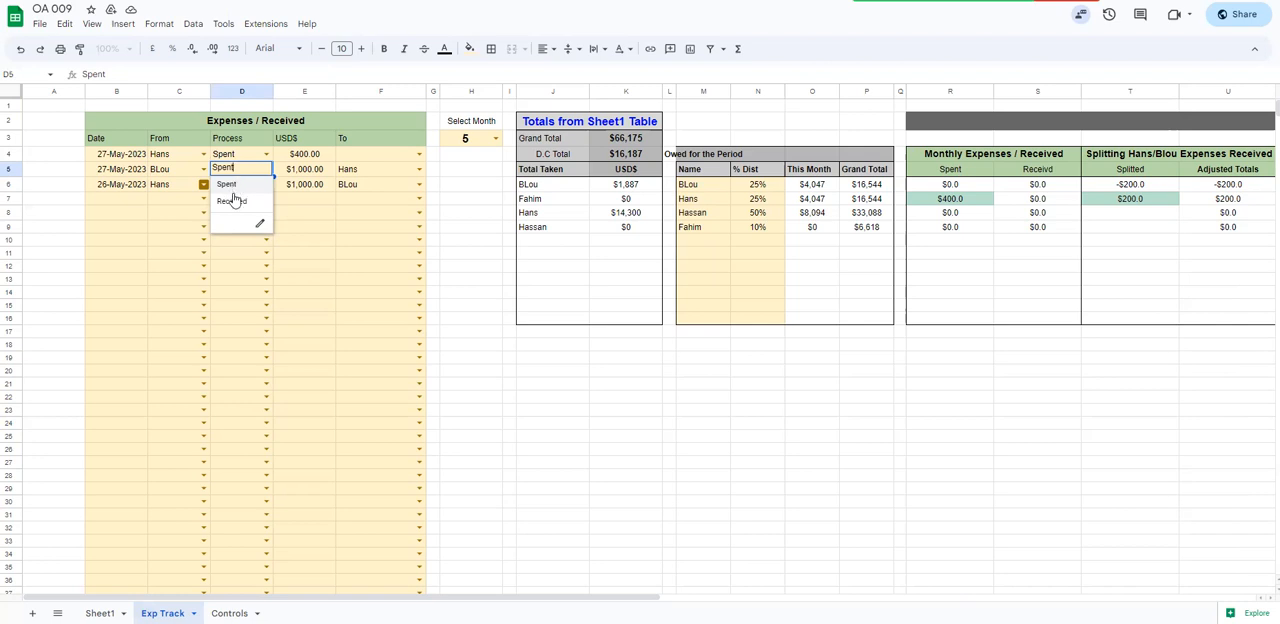
left_click(231, 186)
left_click(257, 190)
left_click(266, 184)
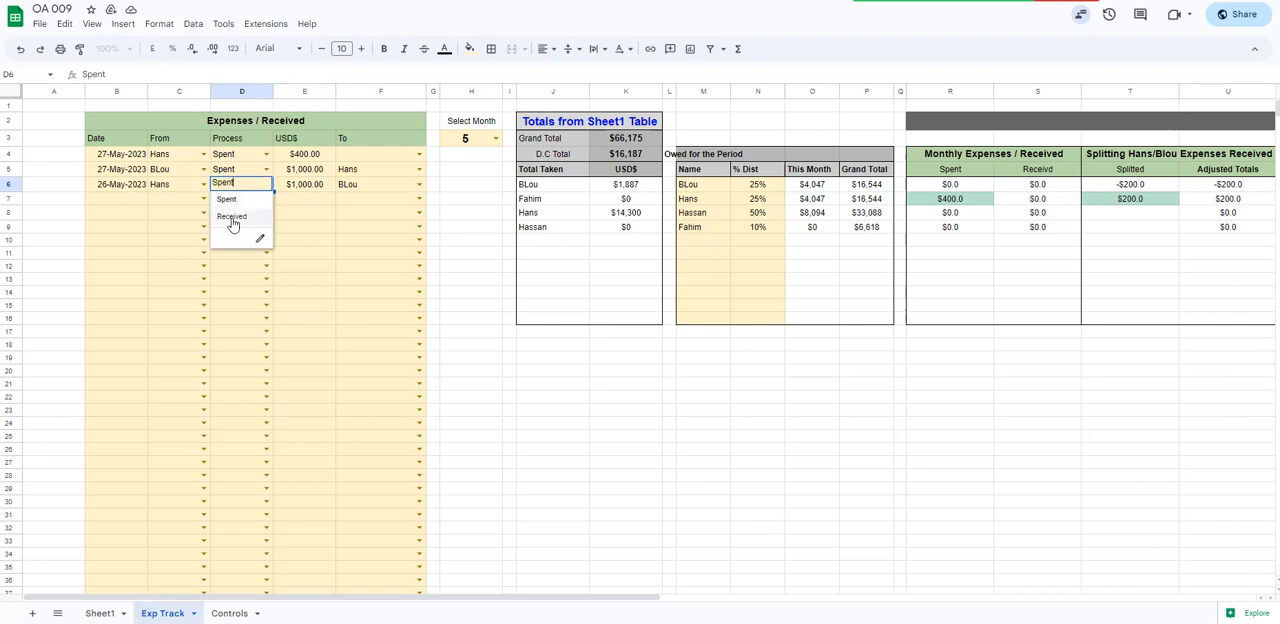
left_click(312, 213)
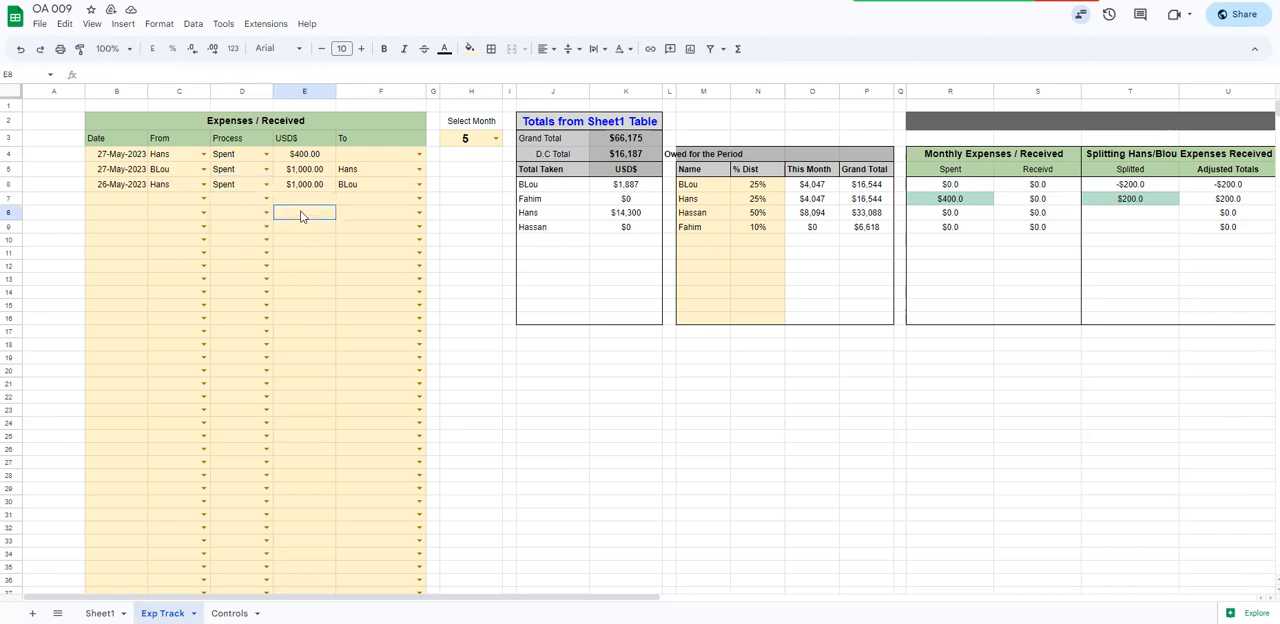
Review the From and USD$ values of the first two expense entries, the second entry's recipient and the selected month
left_click(179, 158)
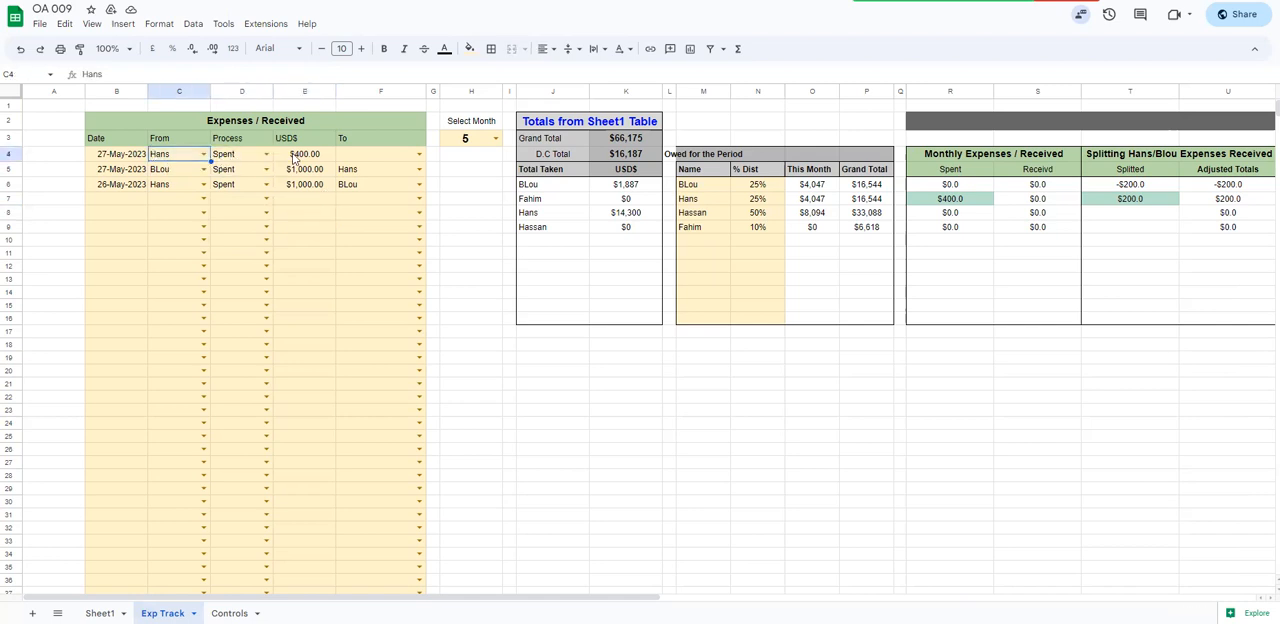
left_click(294, 158)
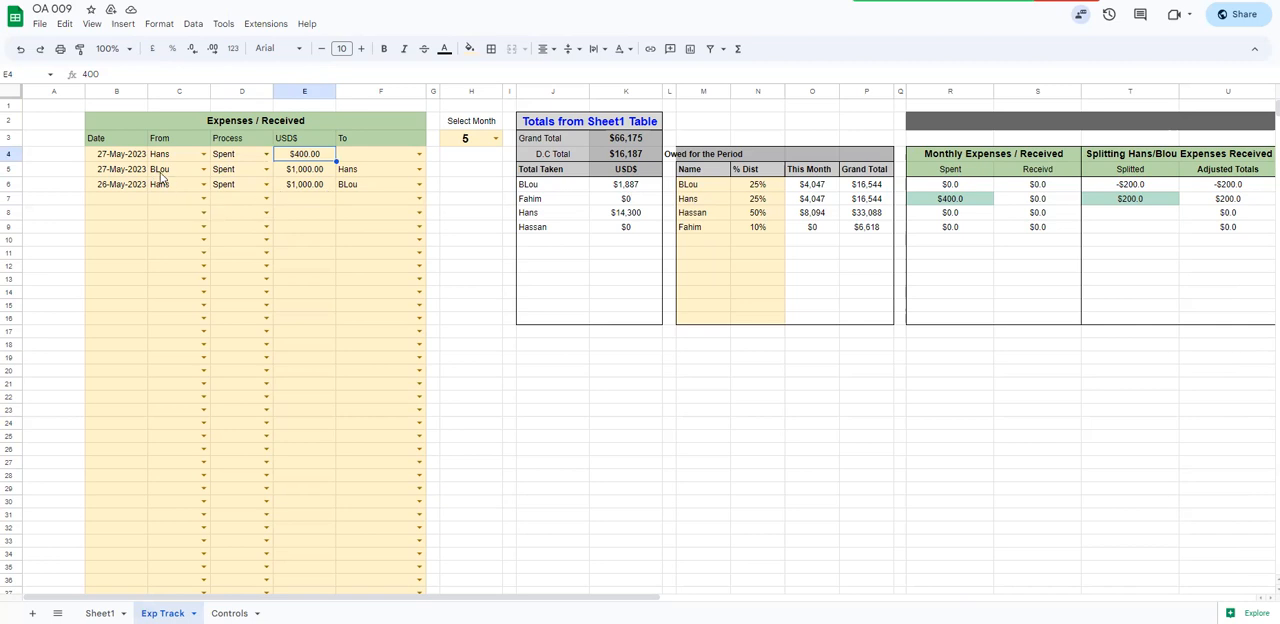
left_click_drag(185, 171, 211, 171)
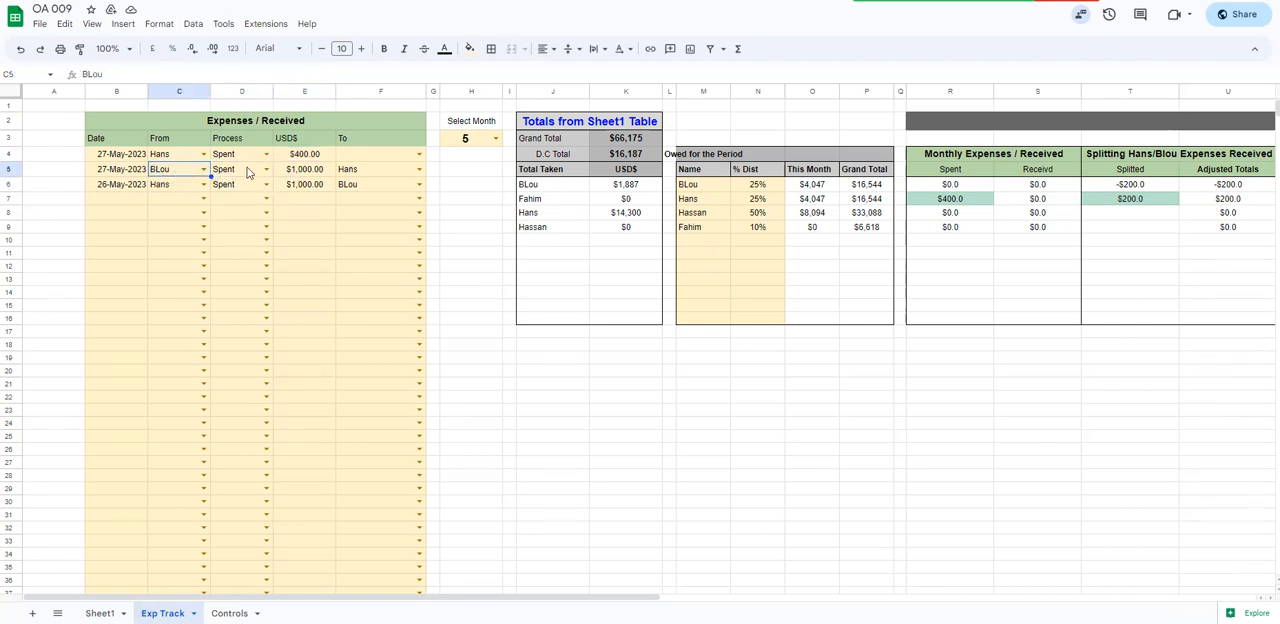
left_click(309, 175)
left_click(365, 177)
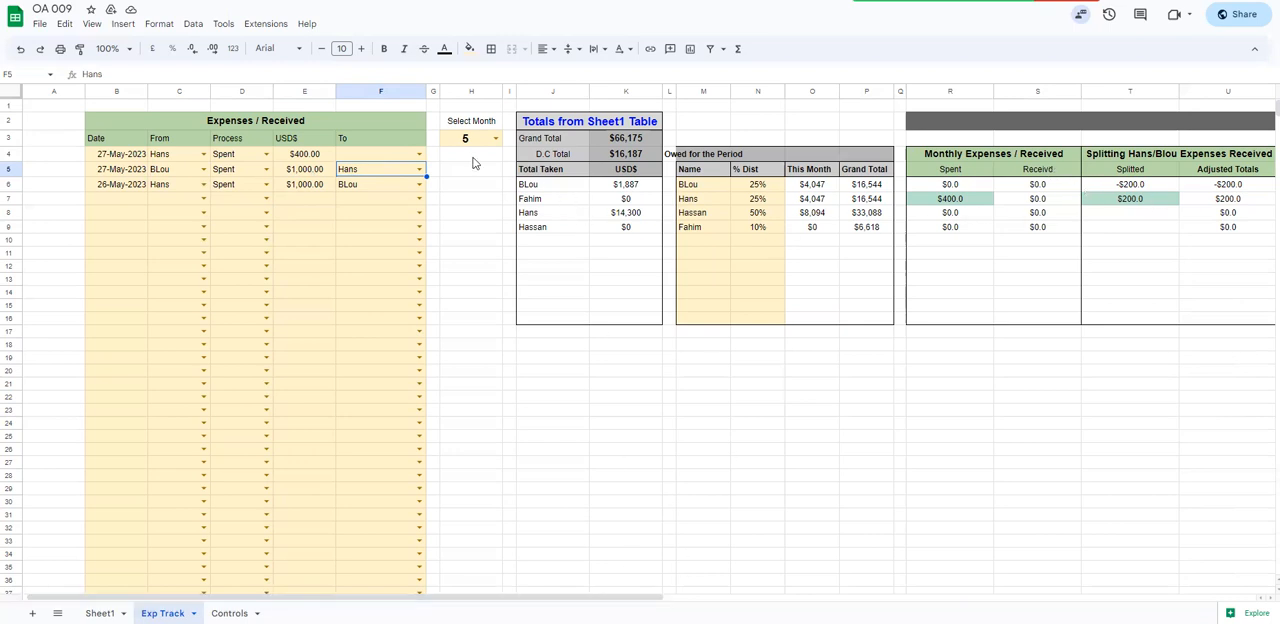
left_click(466, 145)
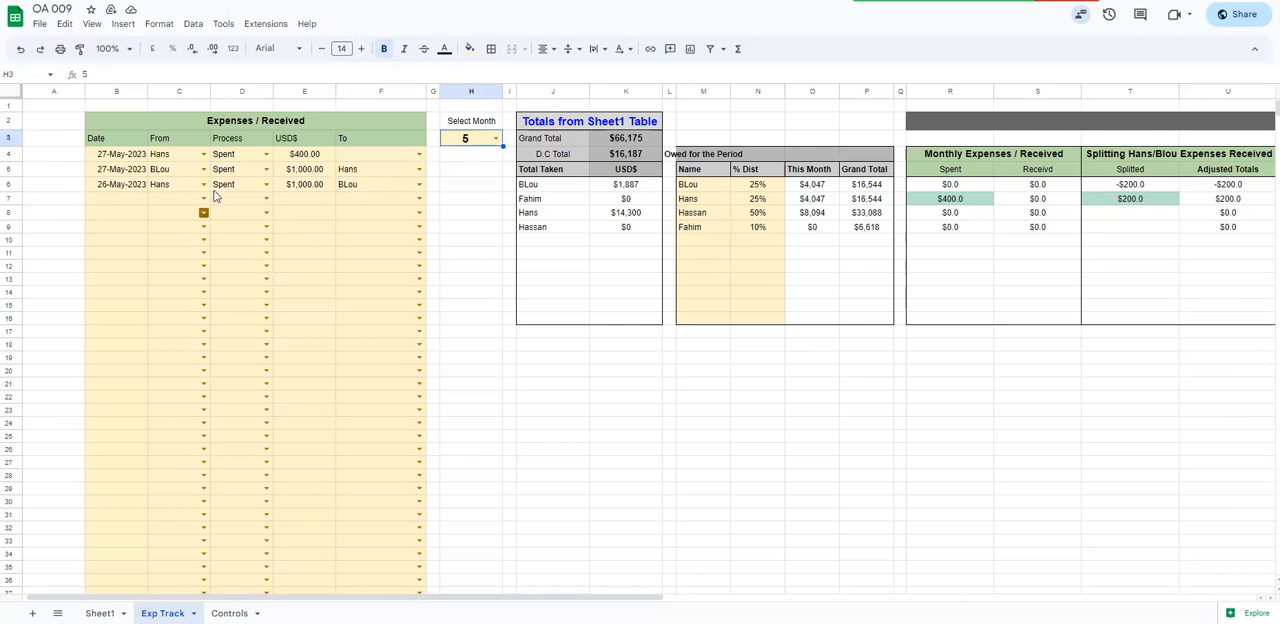
Copy the formatting of the month cell H3 onto A2 and enter "Inputs" there
left_click(62, 126)
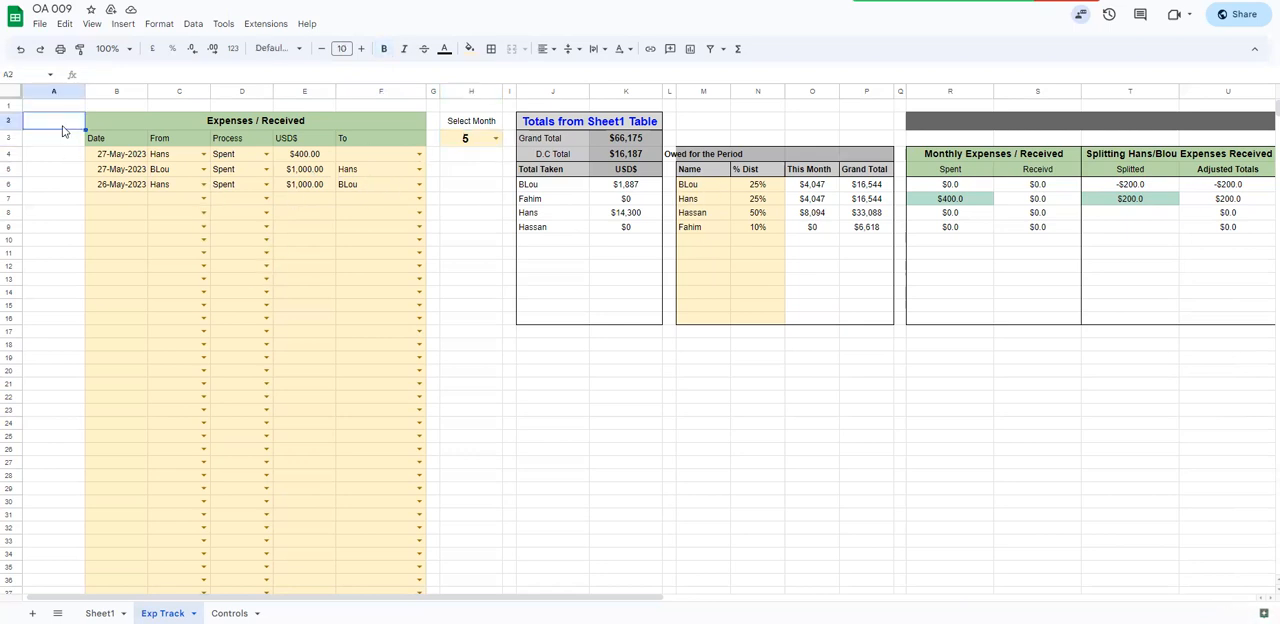
left_click(465, 140)
left_click(80, 48)
left_click(62, 128)
type("Inputs")
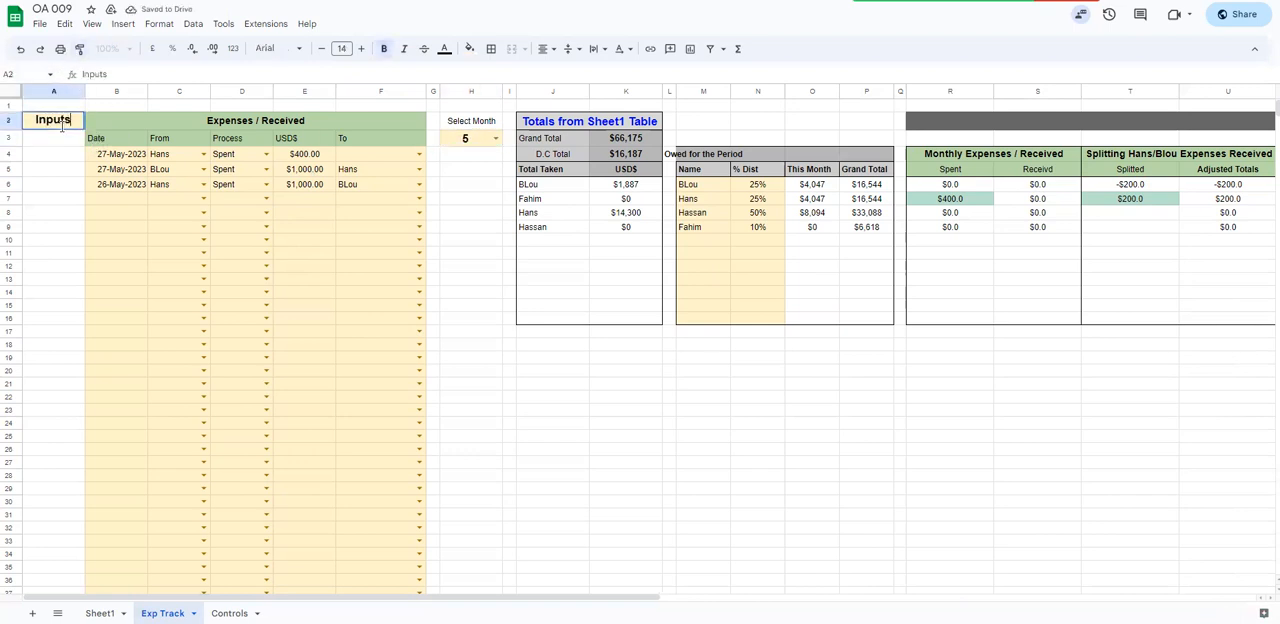
key("Up")
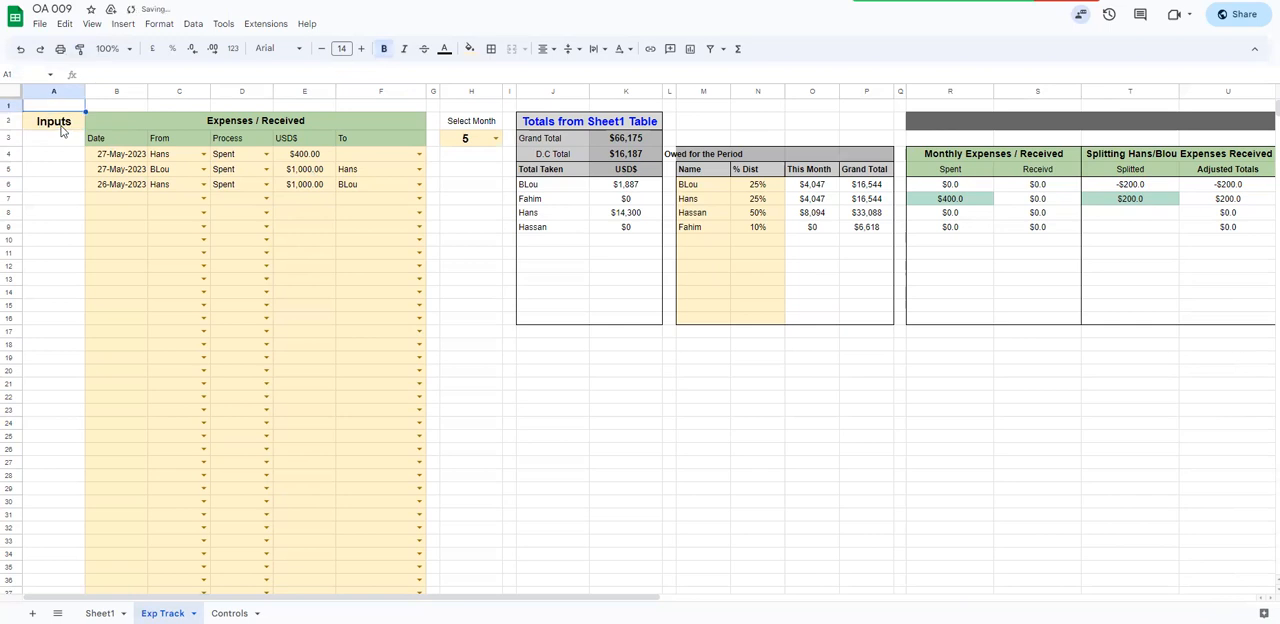
Enter the heading "Legend" in cell A1 above the Inputs label
type("Legeb")
key("BackSpace")
type("nd")
key("Return")
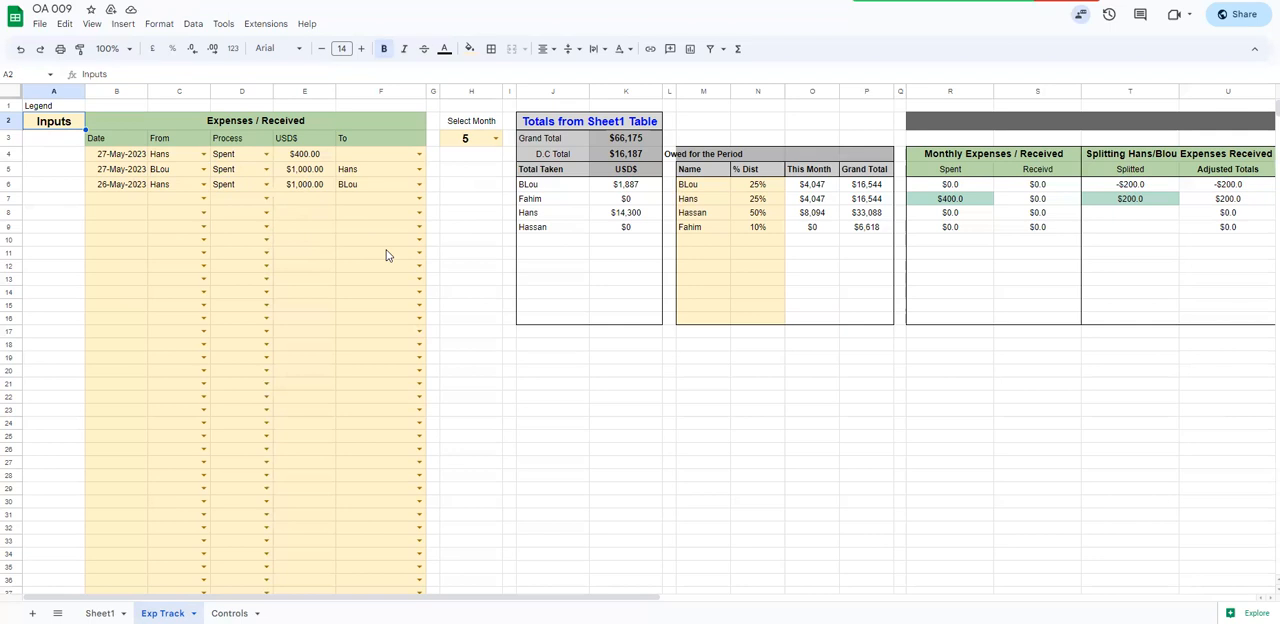
Examine the shaded input area of the Expenses / Received table and the month options in H3
left_click_drag(124, 212, 121, 410)
scroll(127, 257, "down", 2)
scroll(127, 257, "up", 2)
left_click(469, 140)
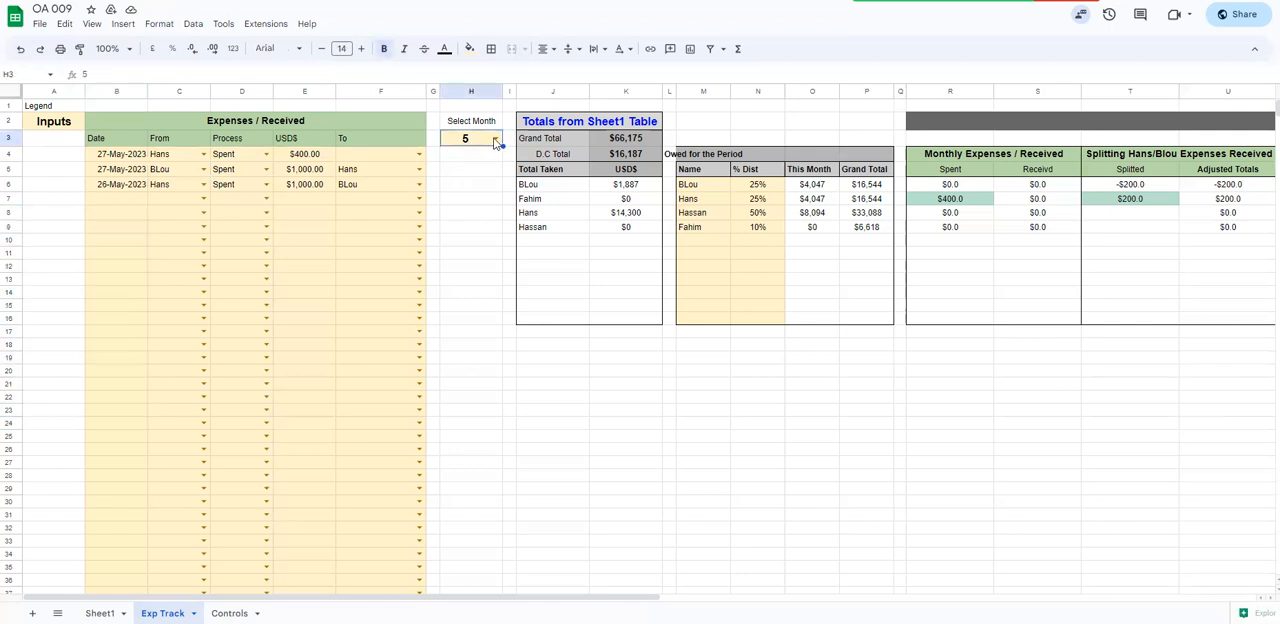
left_click(495, 138)
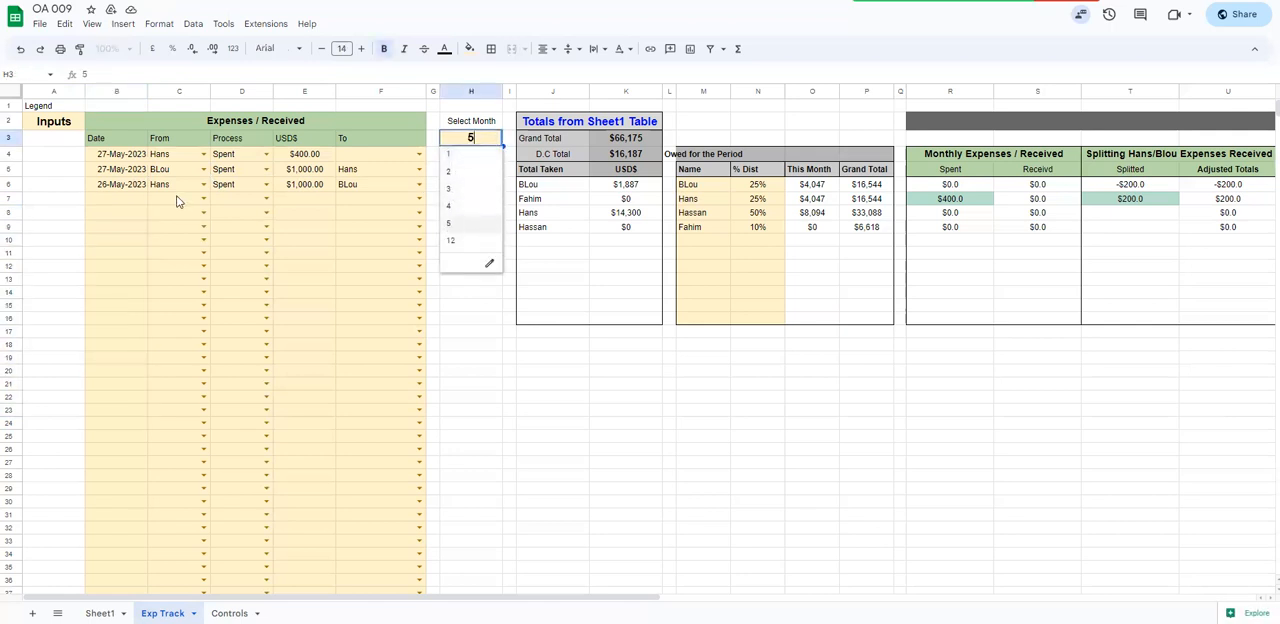
left_click(133, 200)
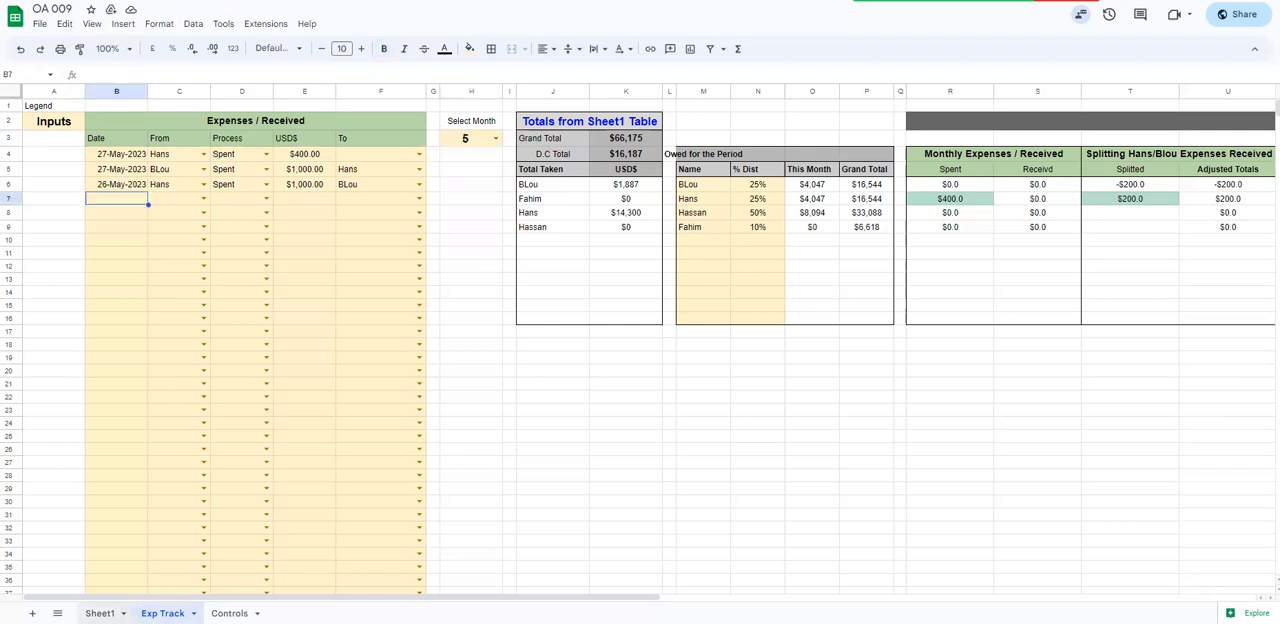
Copy the date above into cell D93 of Sheet1 and change it to 12/06/2023
key("ctrl+shift+Page_Up")
scroll(160, 290, "down", 12)
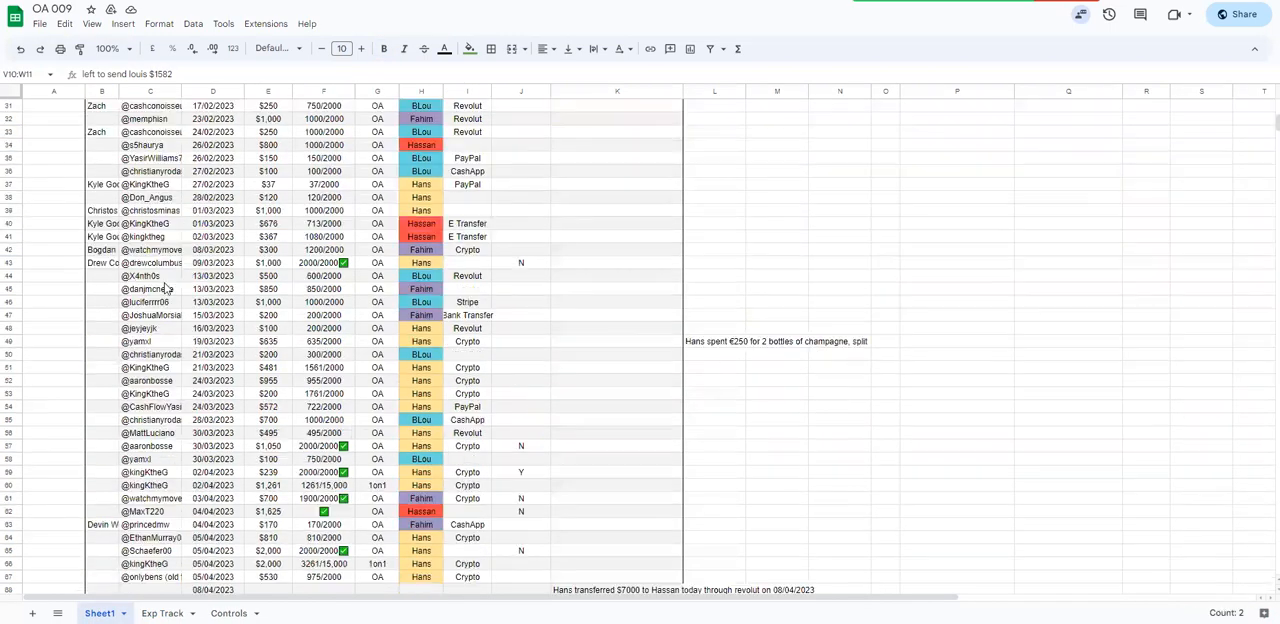
left_click(212, 265)
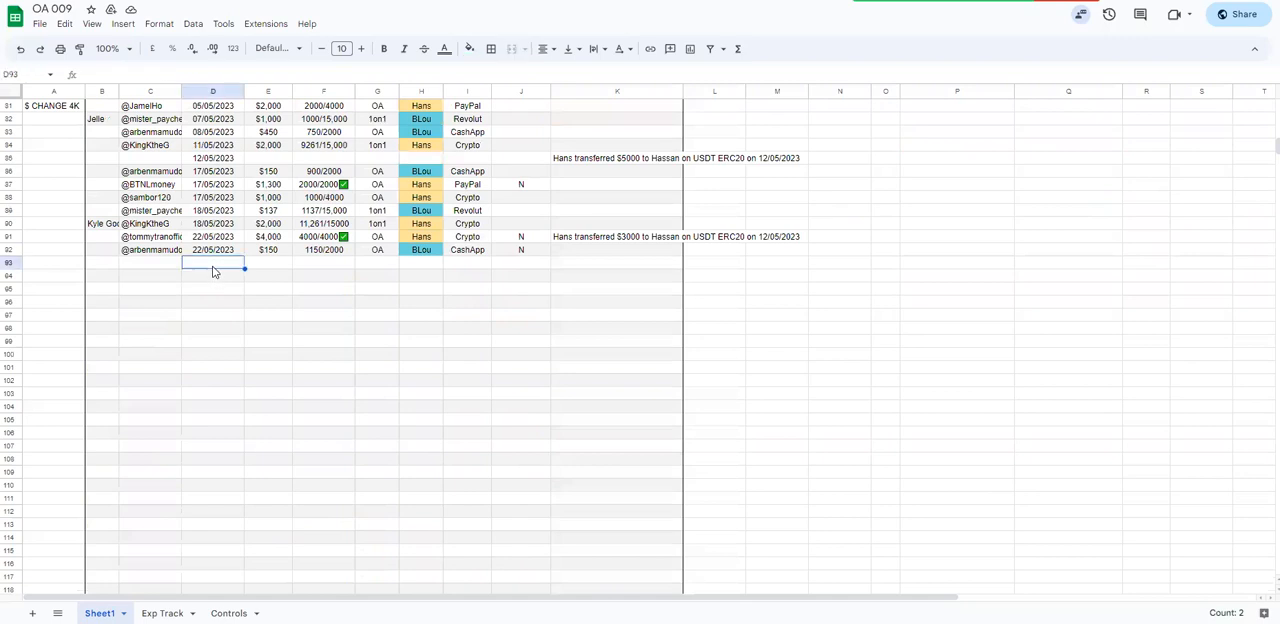
left_click_drag(212, 311, 214, 301)
left_click(216, 264)
key("ctrl+d")
double_click(216, 265)
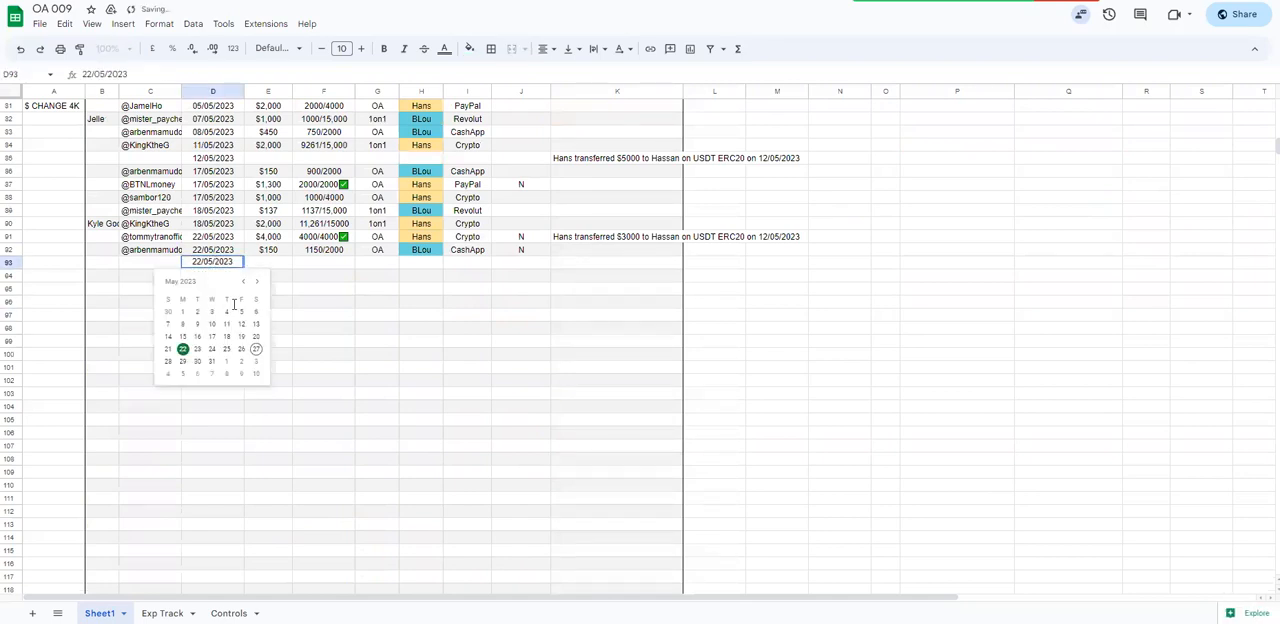
left_click(256, 281)
left_click(183, 337)
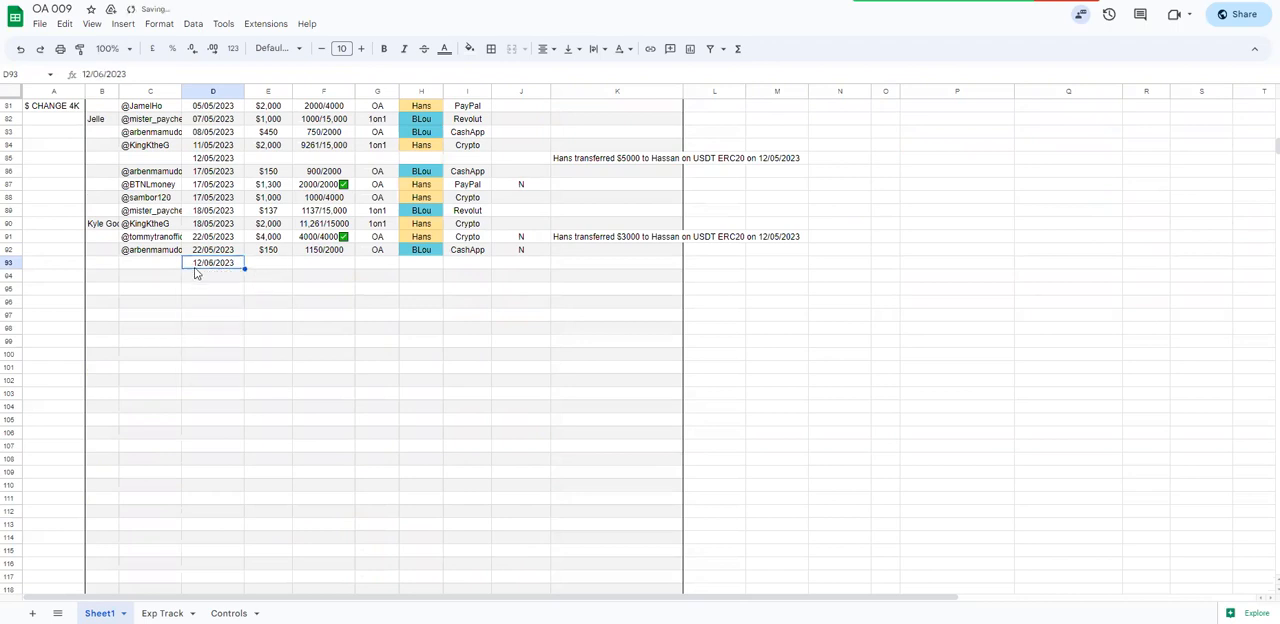
Check the month options offered in H3 of the Exp Track sheet
left_click(162, 613)
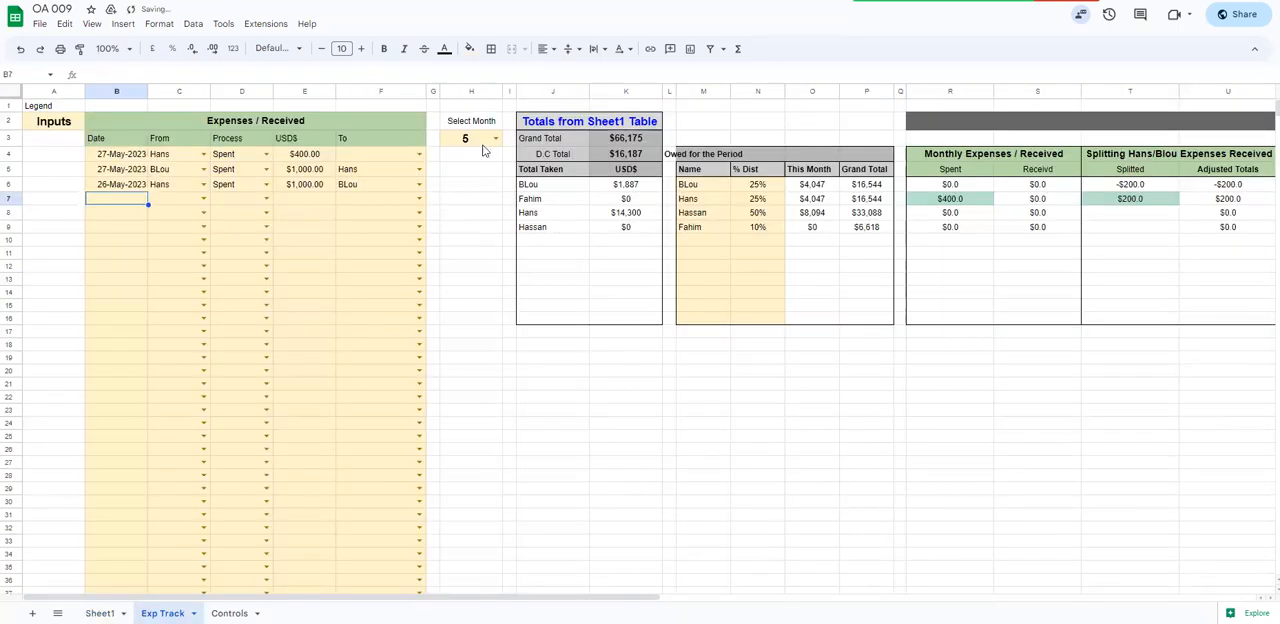
left_click(472, 139)
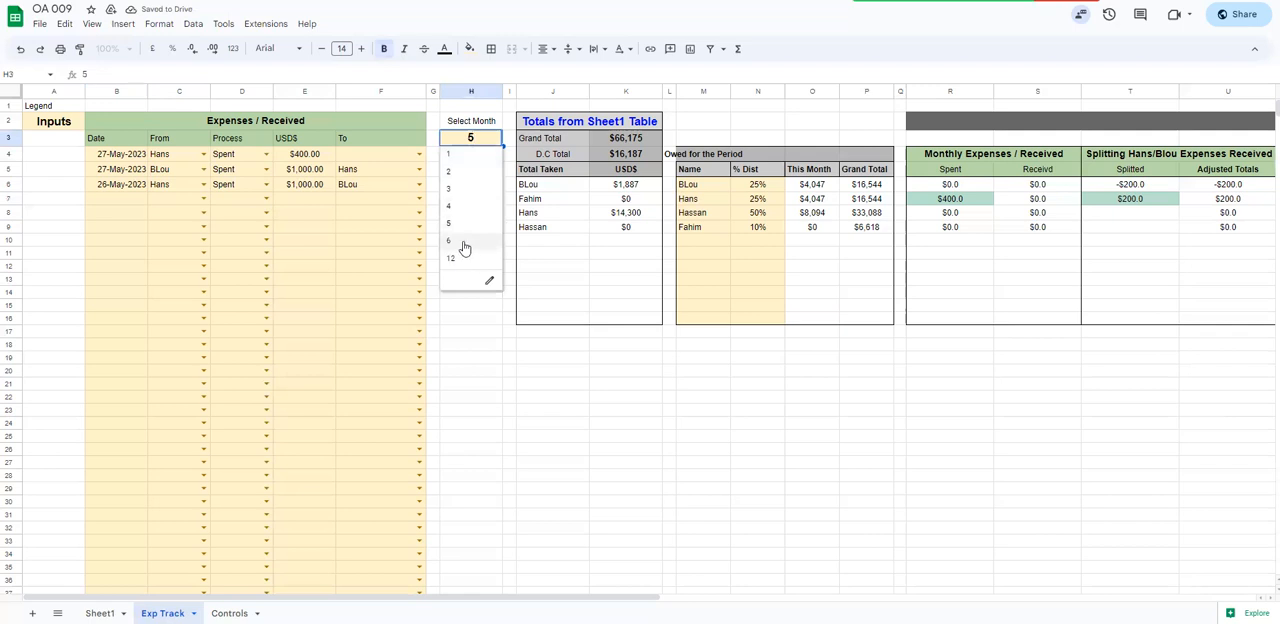
left_click(469, 346)
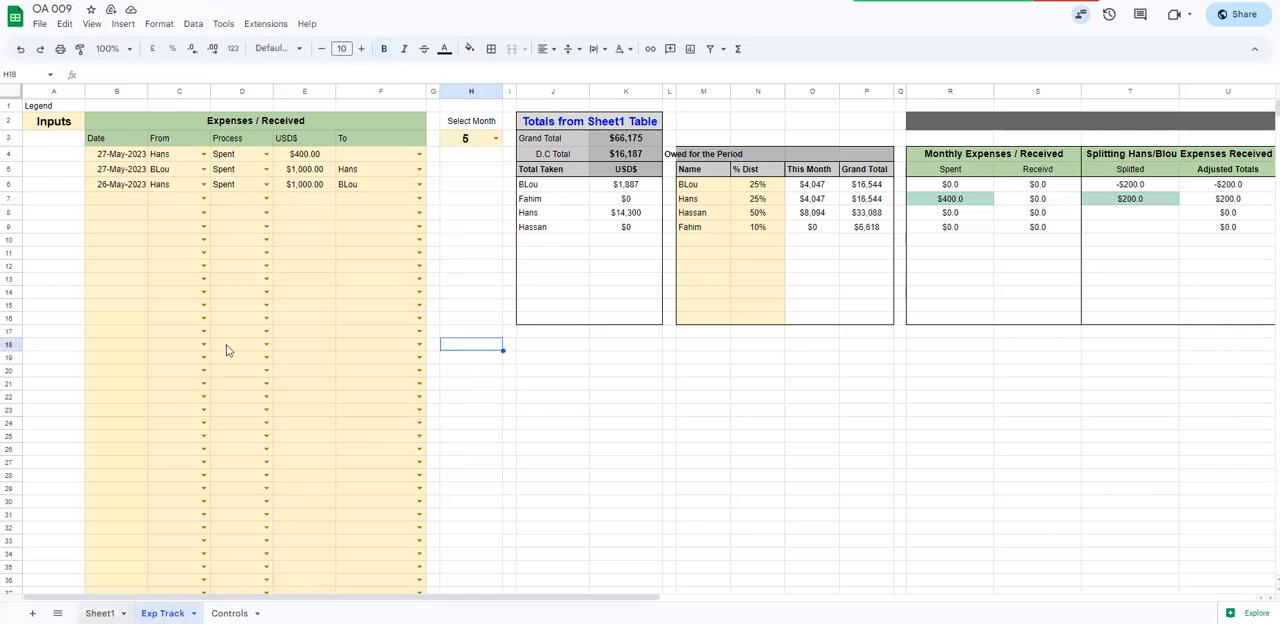
Clear the date in D93 of Sheet1 and reselect month 5 in H3 of Exp Track
key("ctrl+shift+Page_Up")
key("Delete")
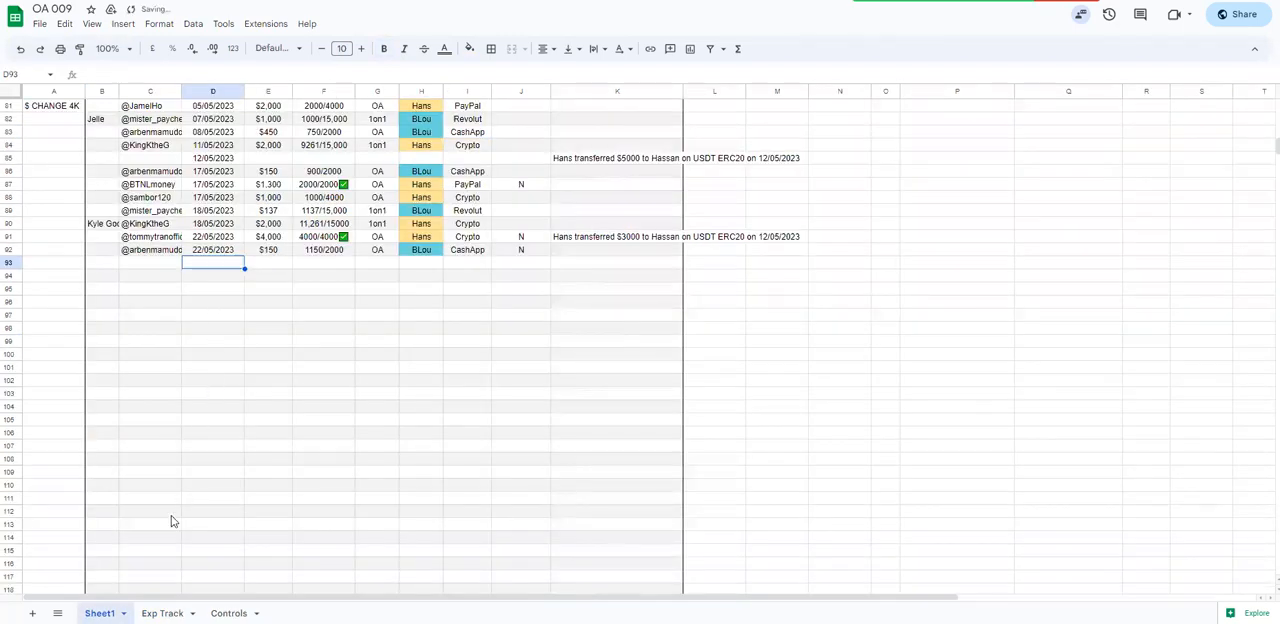
key("ctrl+shift+Page_Down")
left_click(497, 138)
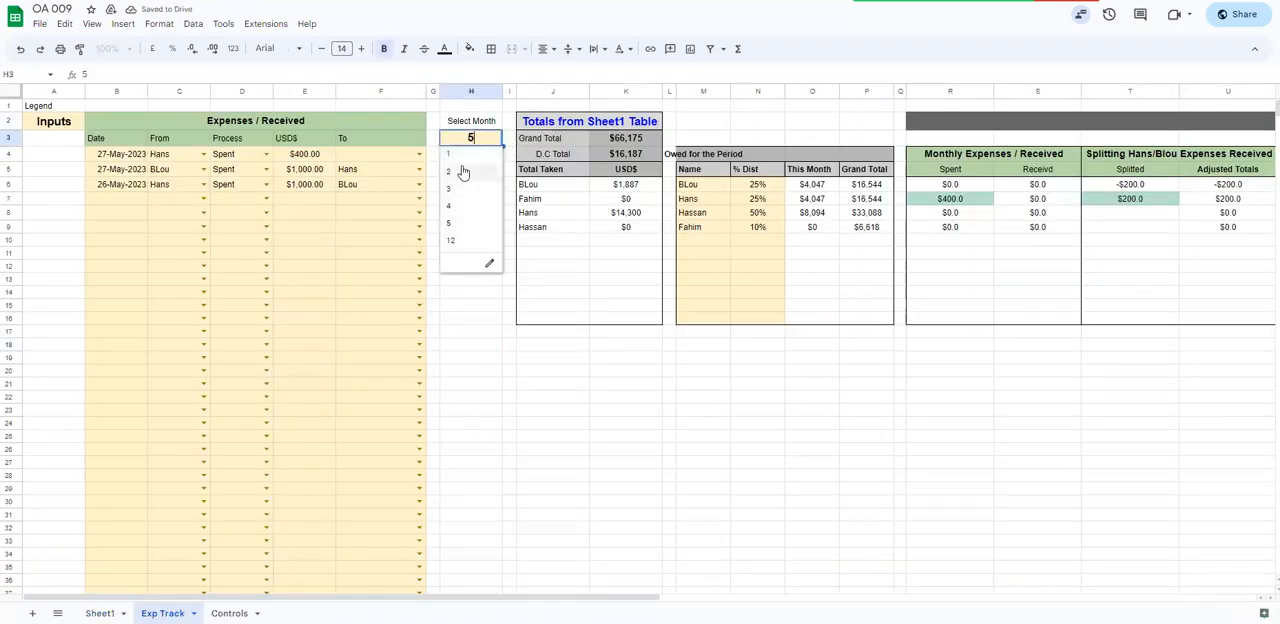
left_click(465, 224)
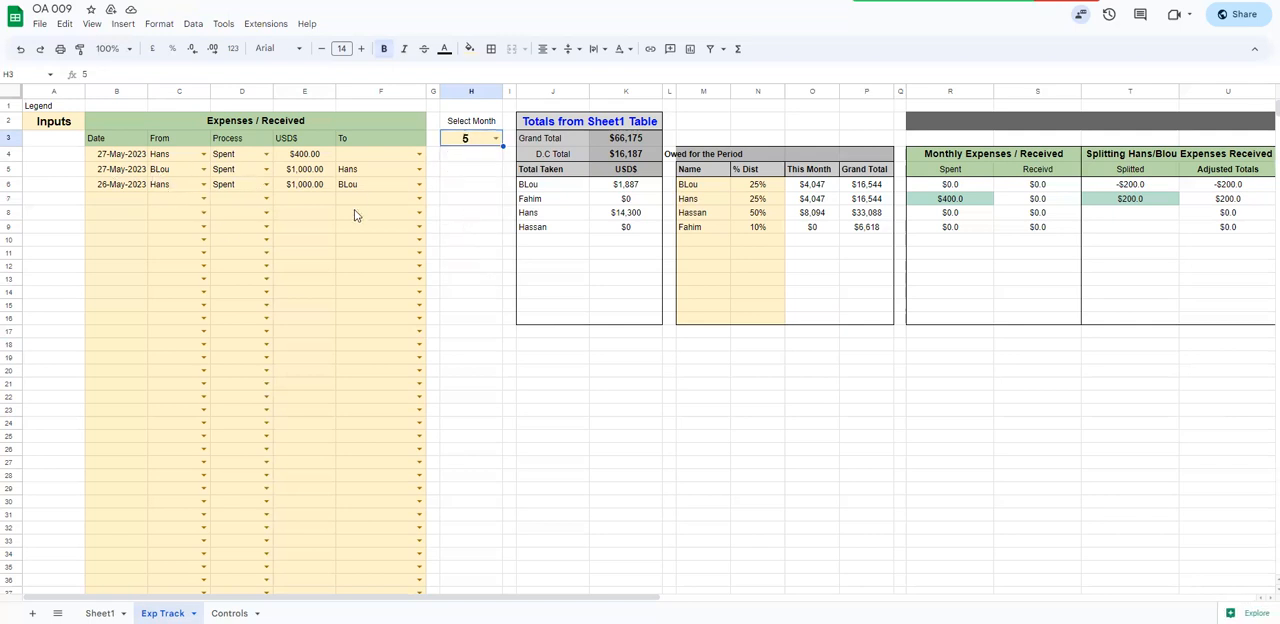
Review the Sheet1 entries and the Grand Total and D.C Total rows on the Exp Track sheet
left_click(99, 613)
scroll(193, 258, "up", 15)
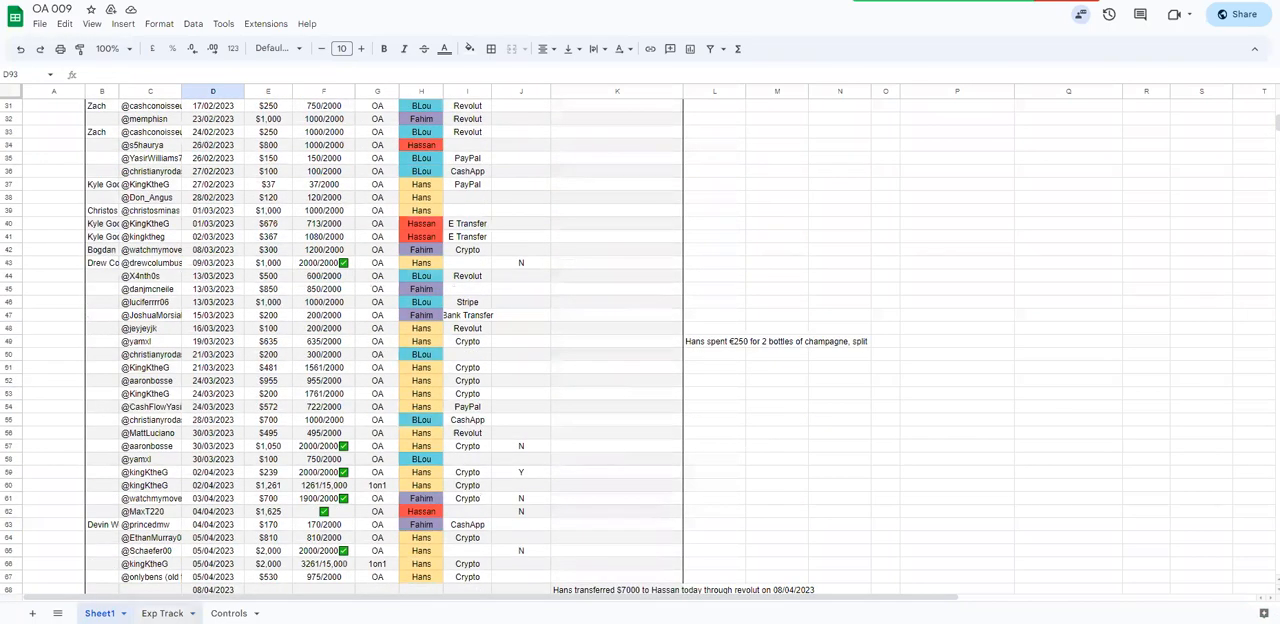
left_click(162, 613)
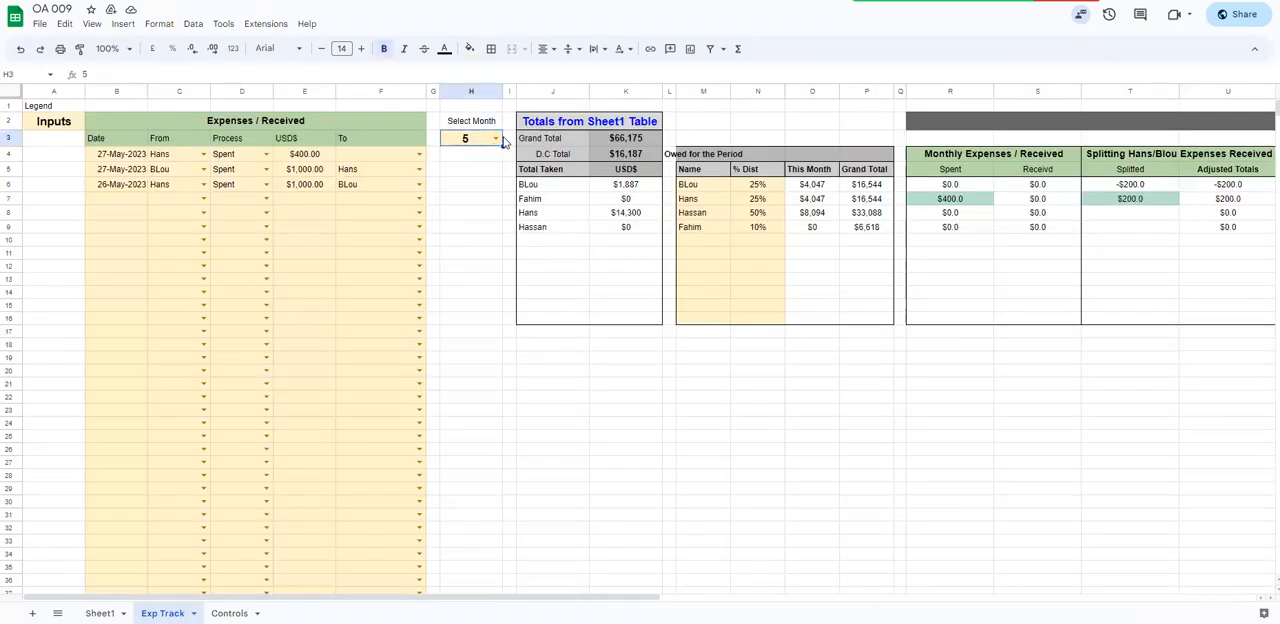
left_click(625, 140)
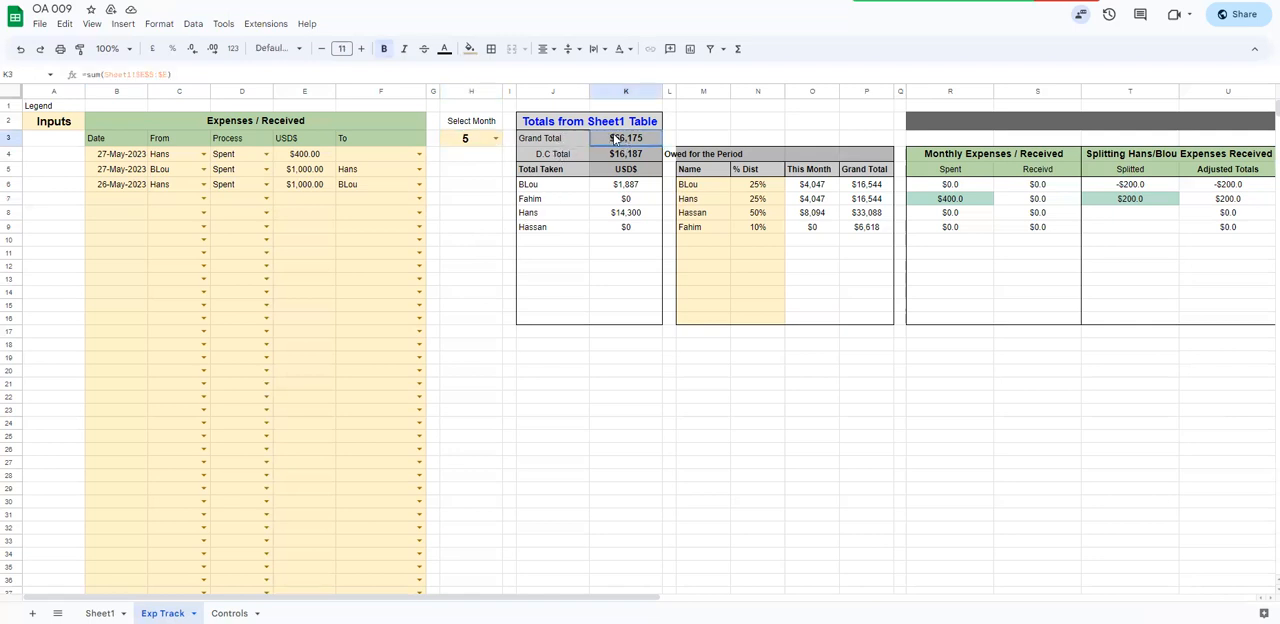
left_click_drag(525, 146, 585, 168)
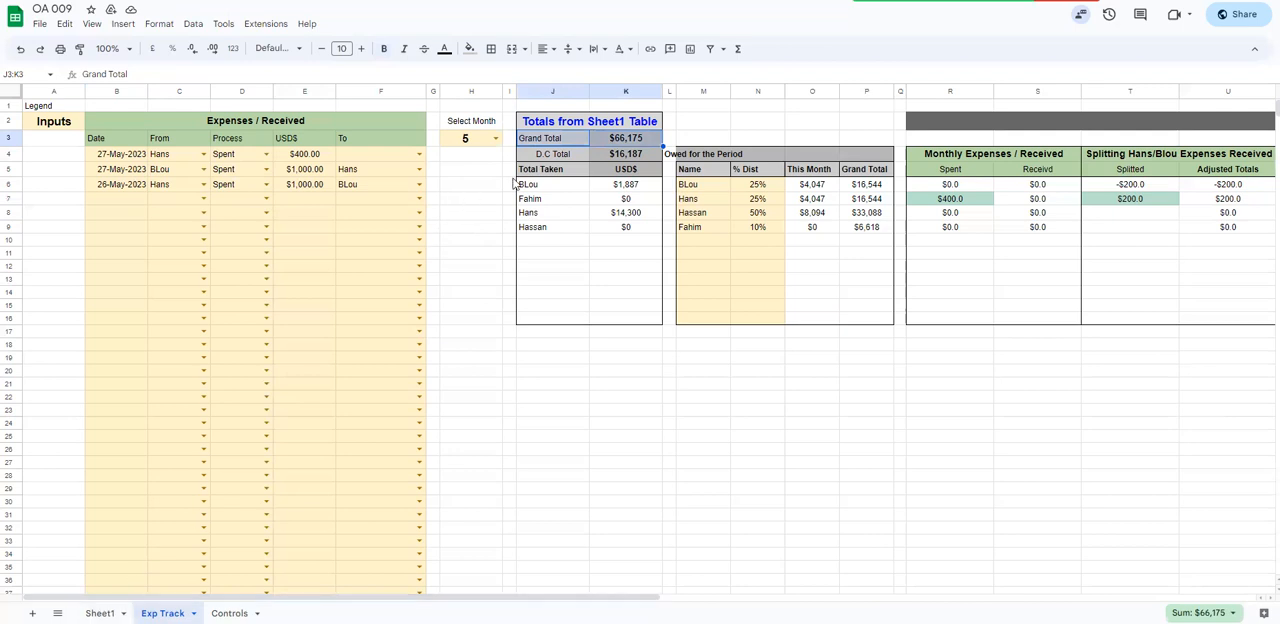
left_click(626, 156)
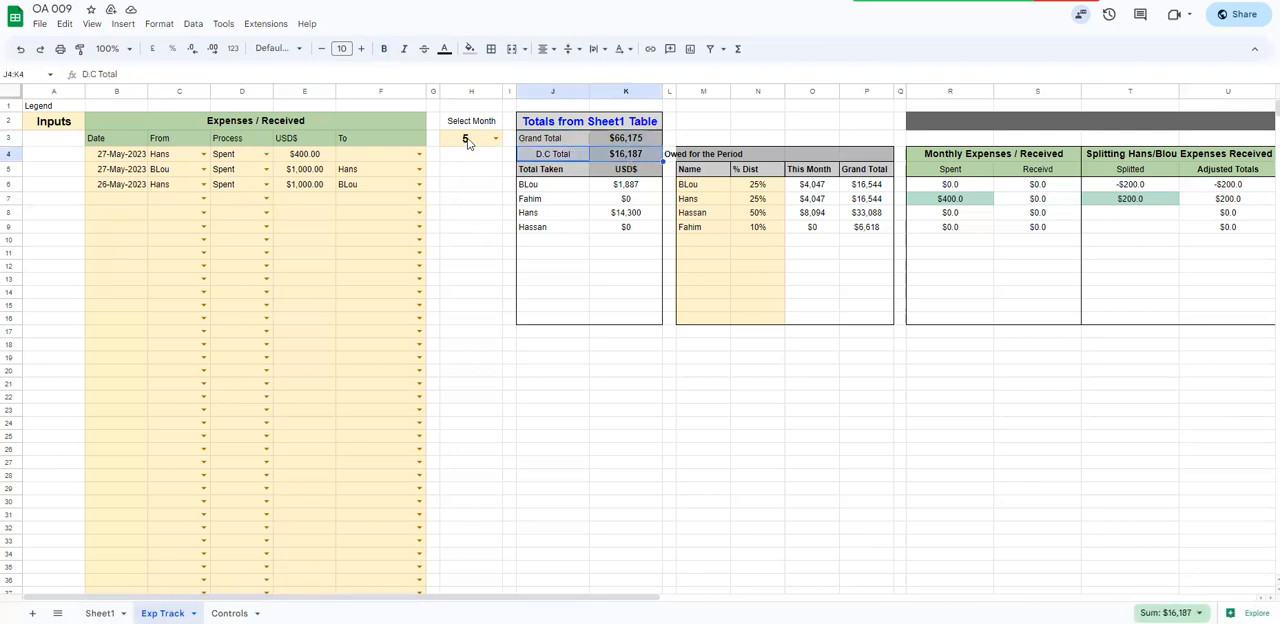
Switch the selected month to 4 and back to 5 to compare the D.C Total
left_click(468, 141)
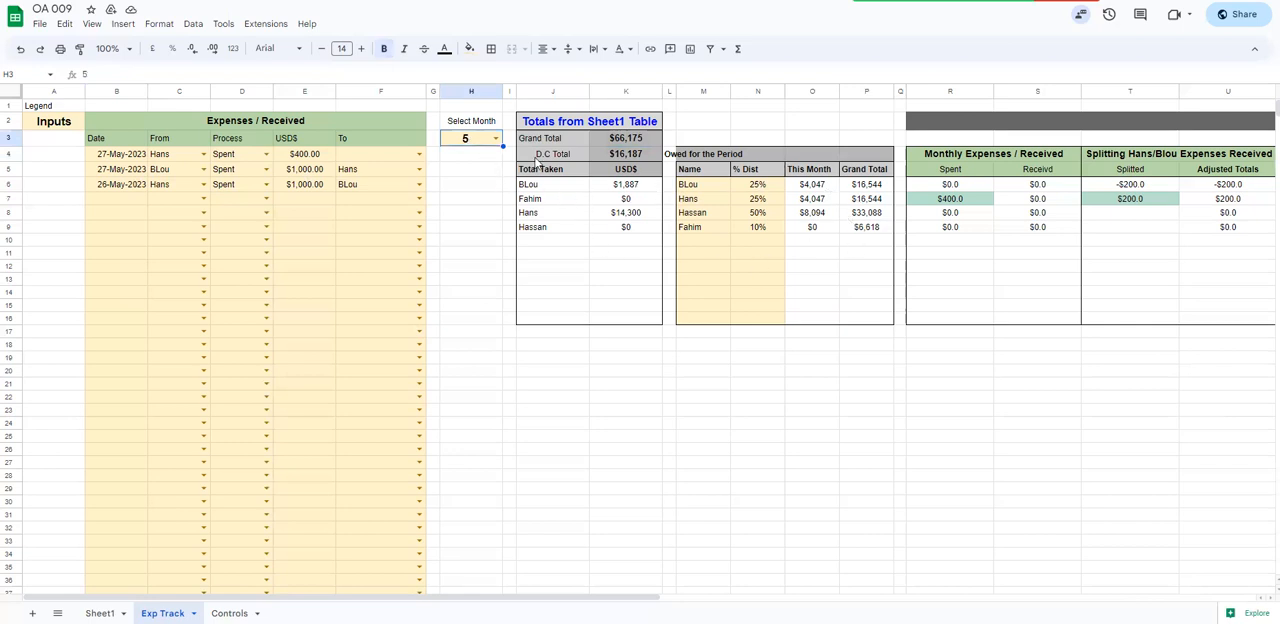
left_click(494, 138)
left_click(461, 198)
left_click(494, 138)
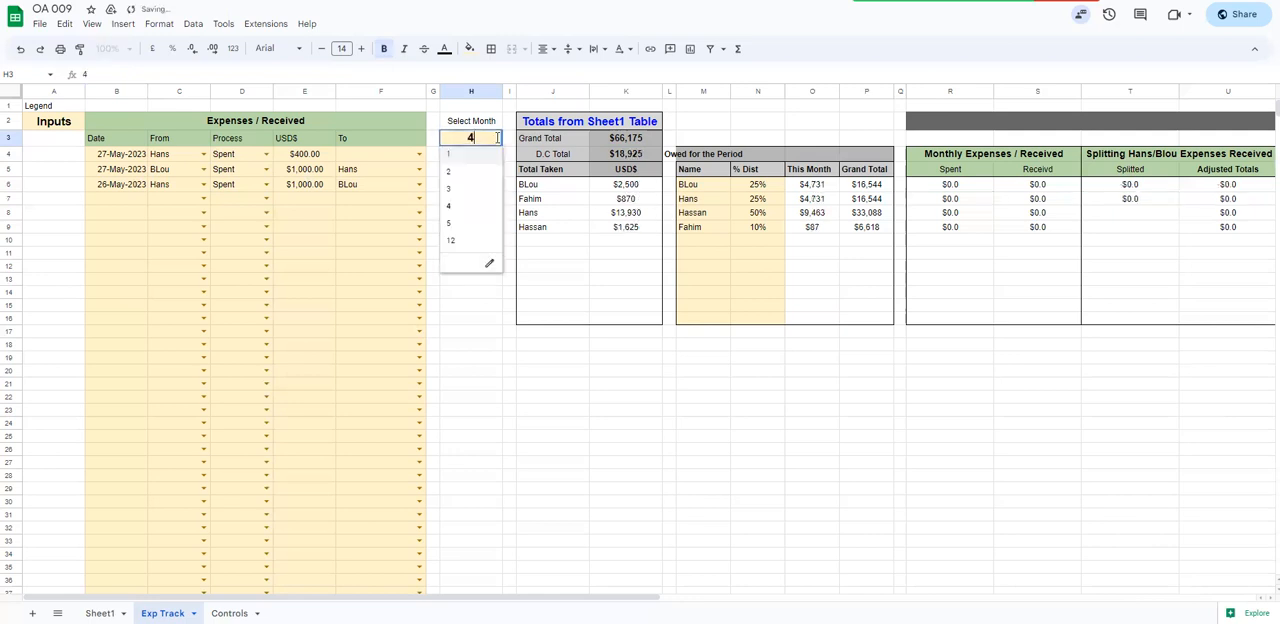
left_click(464, 223)
Review the Total Taken amounts in K6:K9 and the third person's row in the totals table
left_click_drag(640, 187, 632, 230)
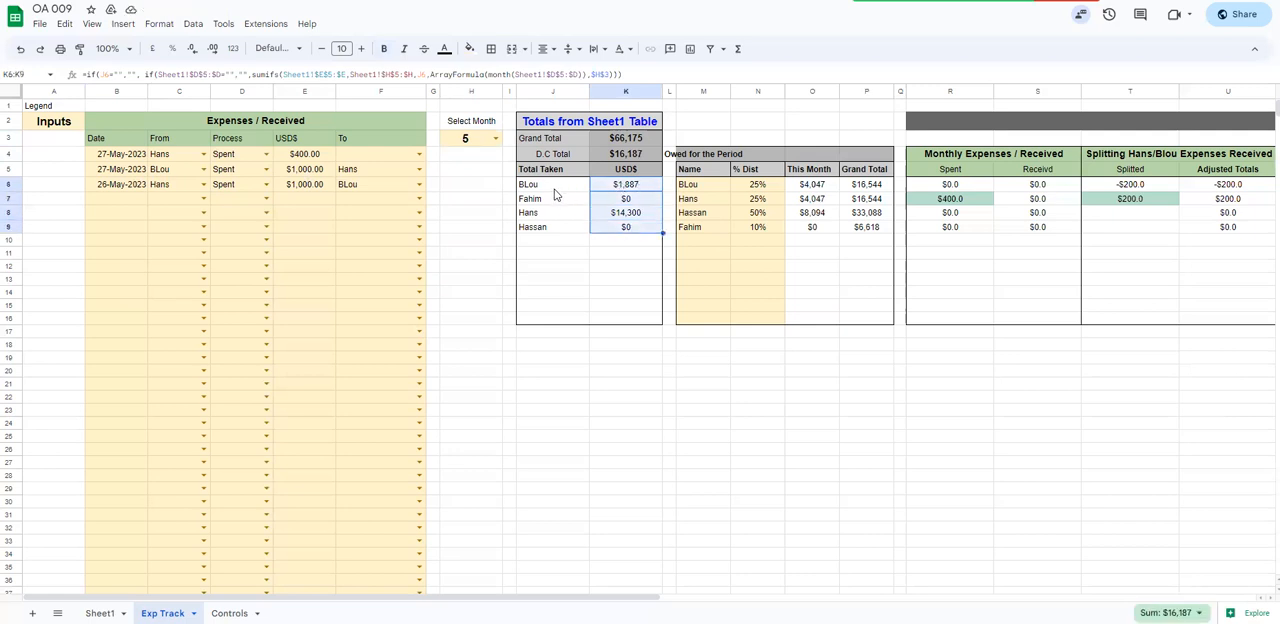
left_click(551, 187)
left_click_drag(540, 217, 624, 216)
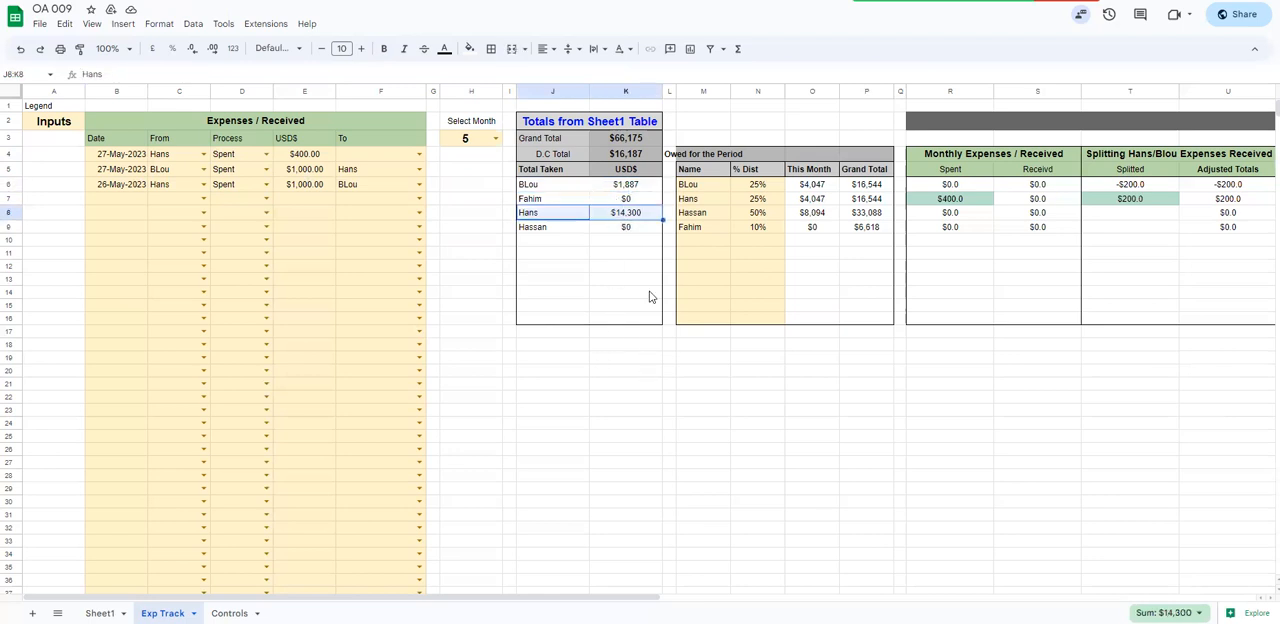
Left-align column M, which holds the Owed for the Period heading and the names
left_click_drag(609, 597, 777, 597)
left_click(391, 90)
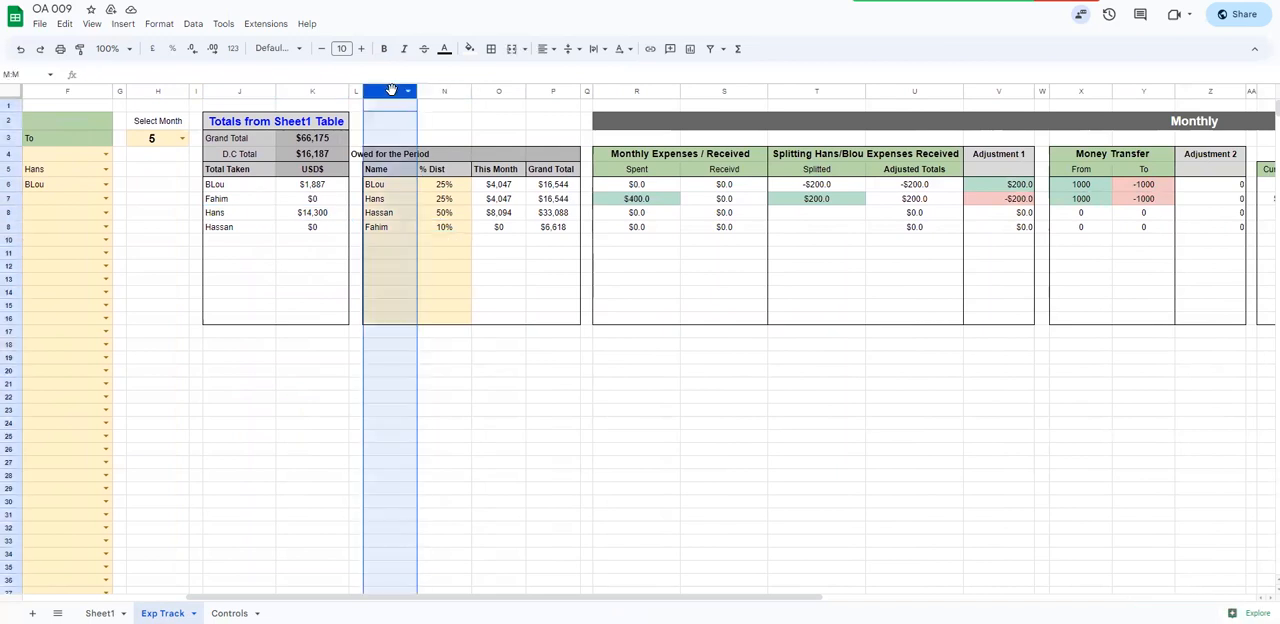
left_click(543, 48)
left_click(546, 76)
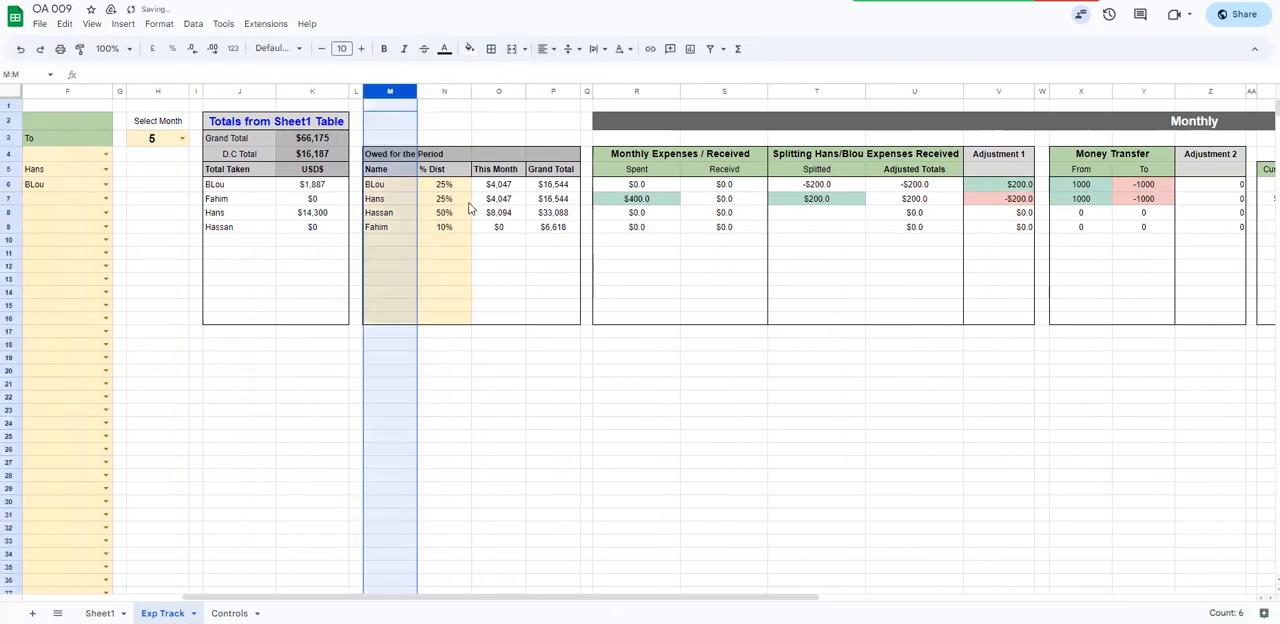
Examine the names in M6:M9 and each person's % Dist value in N6:N9
left_click_drag(393, 186, 390, 227)
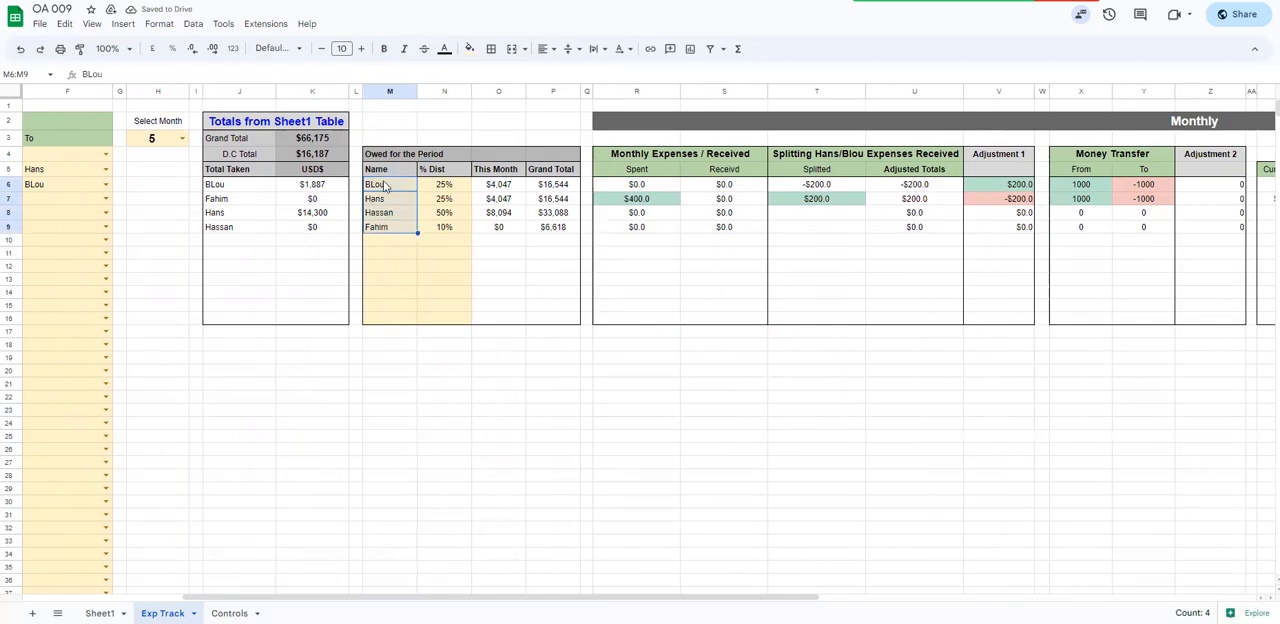
left_click(385, 186)
left_click_drag(440, 190, 438, 232)
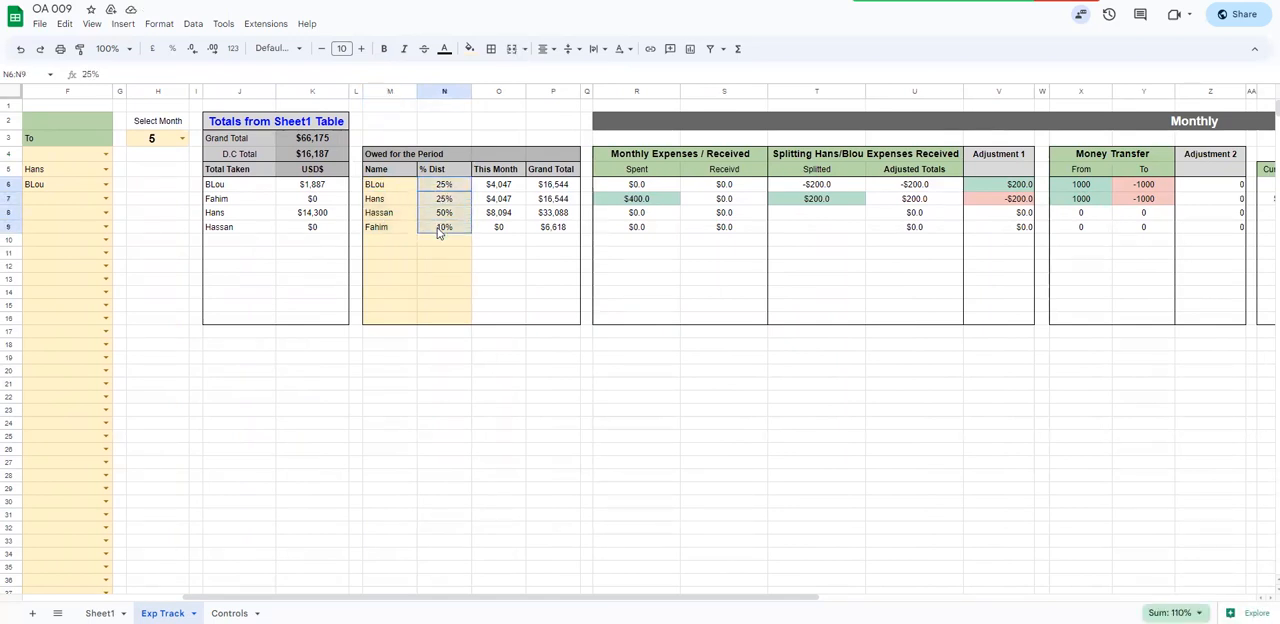
left_click(440, 188)
left_click(442, 199)
left_click(442, 213)
left_click(438, 228)
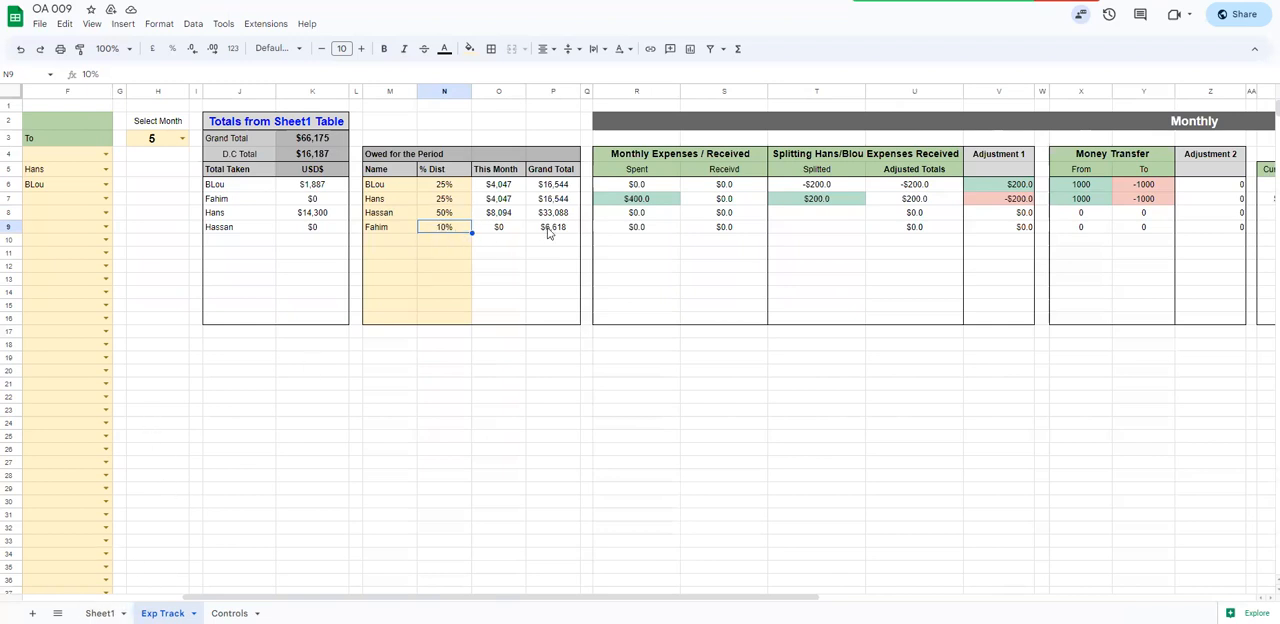
Set the month to 3, inspect the This Month formula in O9, and return the month to 5
left_click(182, 138)
left_click(154, 192)
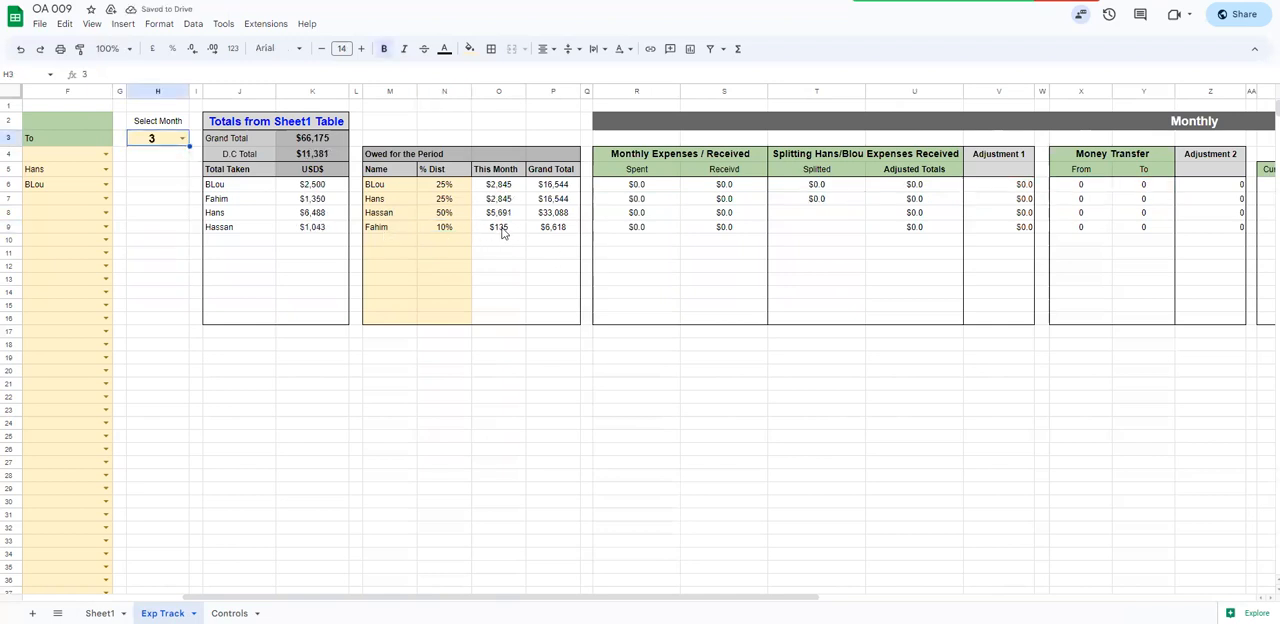
left_click(501, 232)
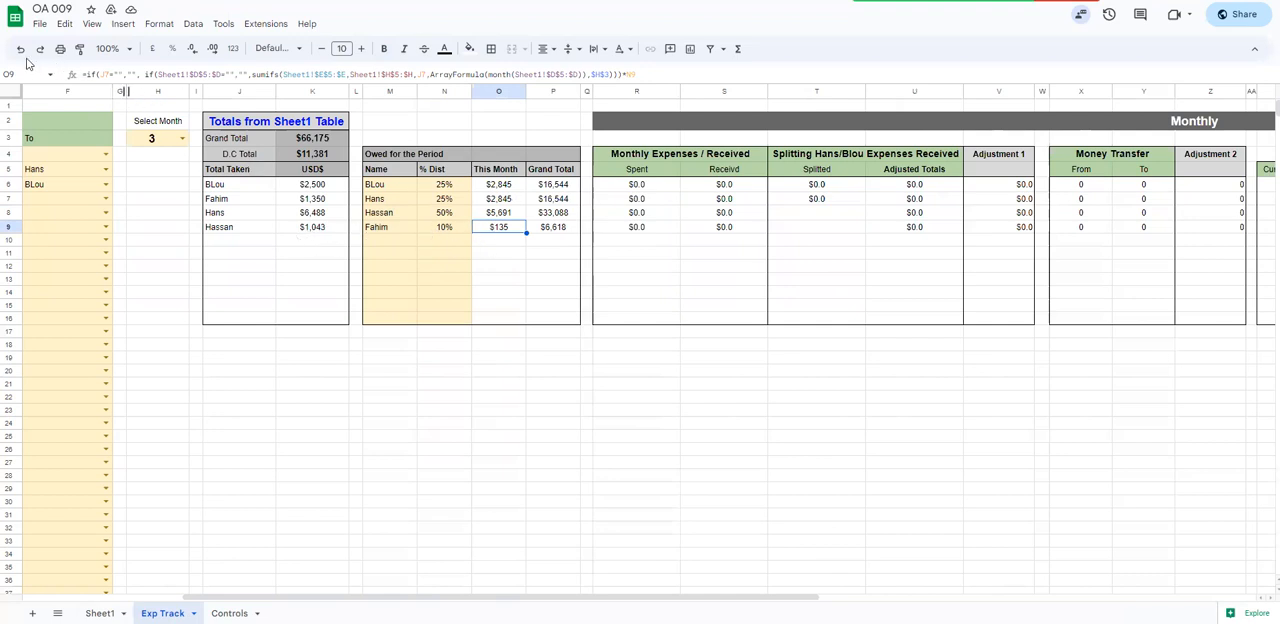
left_click(182, 138)
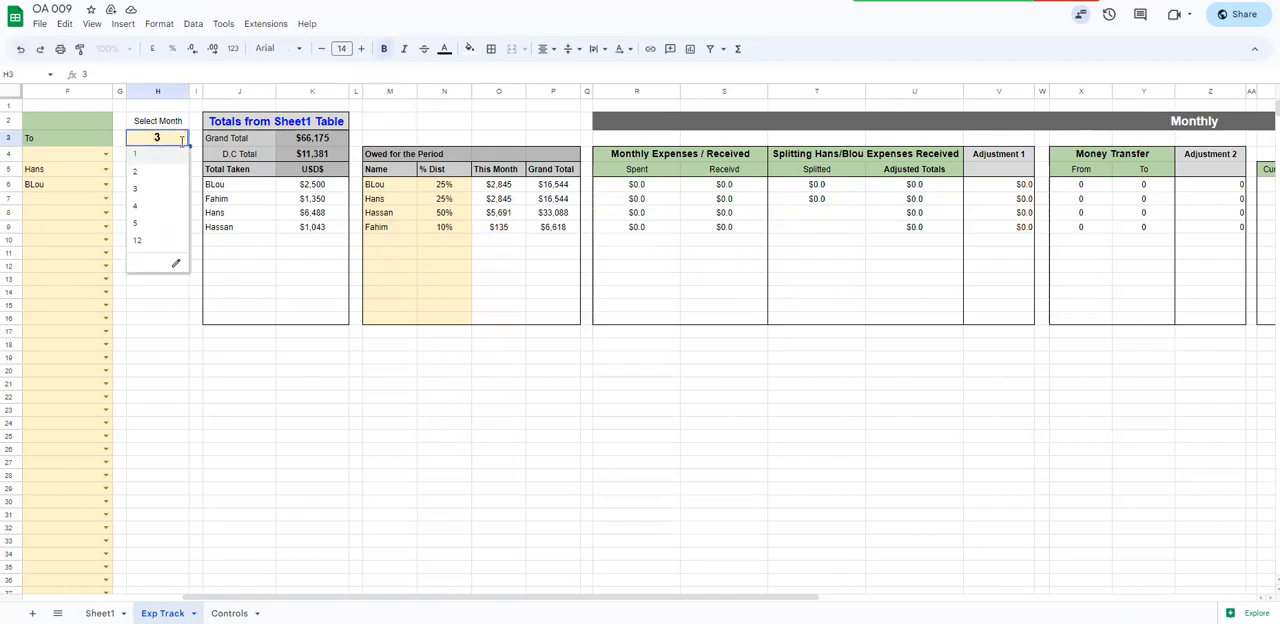
left_click(163, 222)
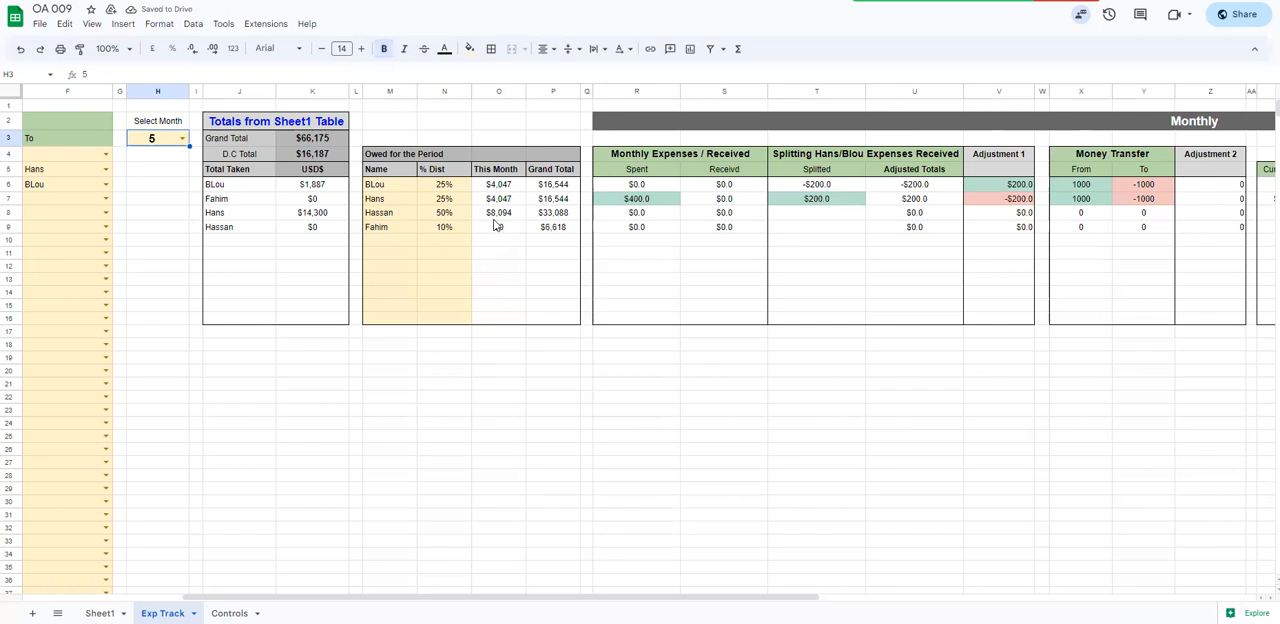
Set the month to 4, inspect the Total Taken amount in K7, and return the month to 5
left_click(182, 138)
left_click(157, 208)
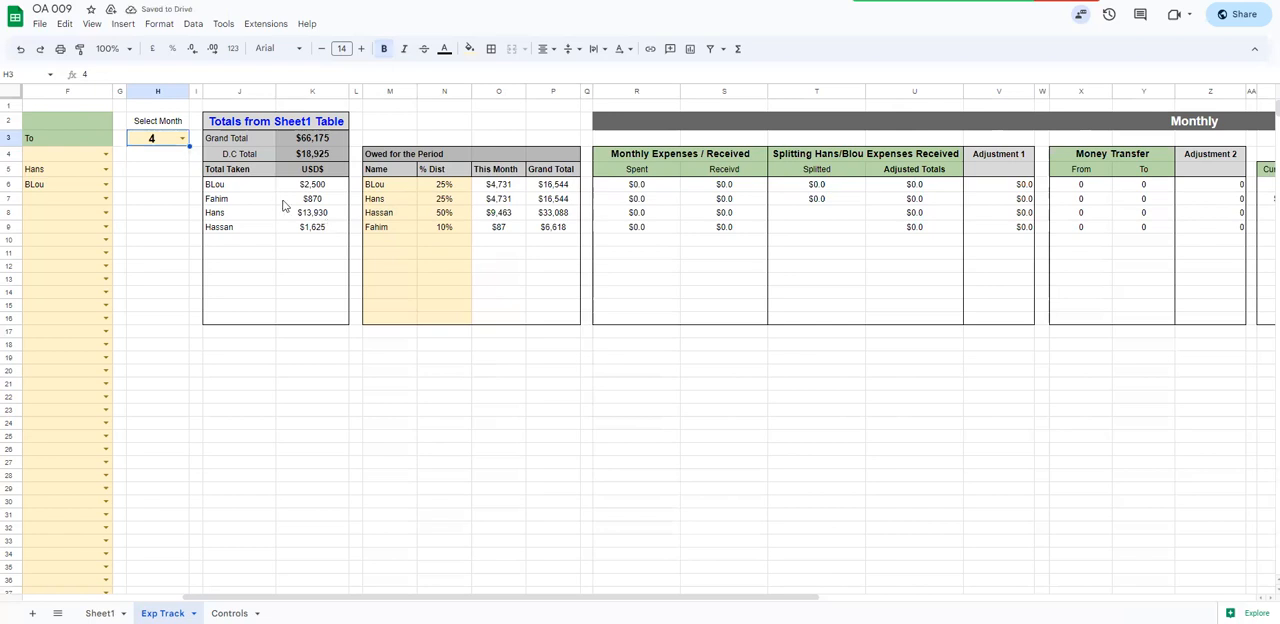
left_click_drag(236, 205, 308, 205)
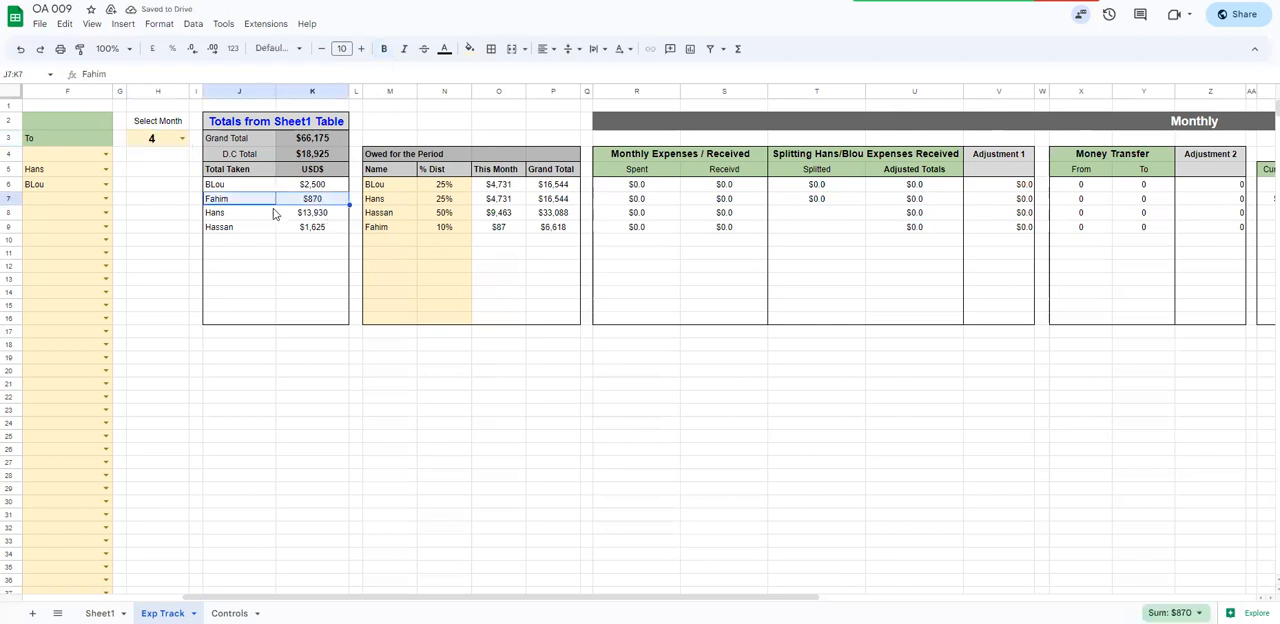
left_click(321, 204)
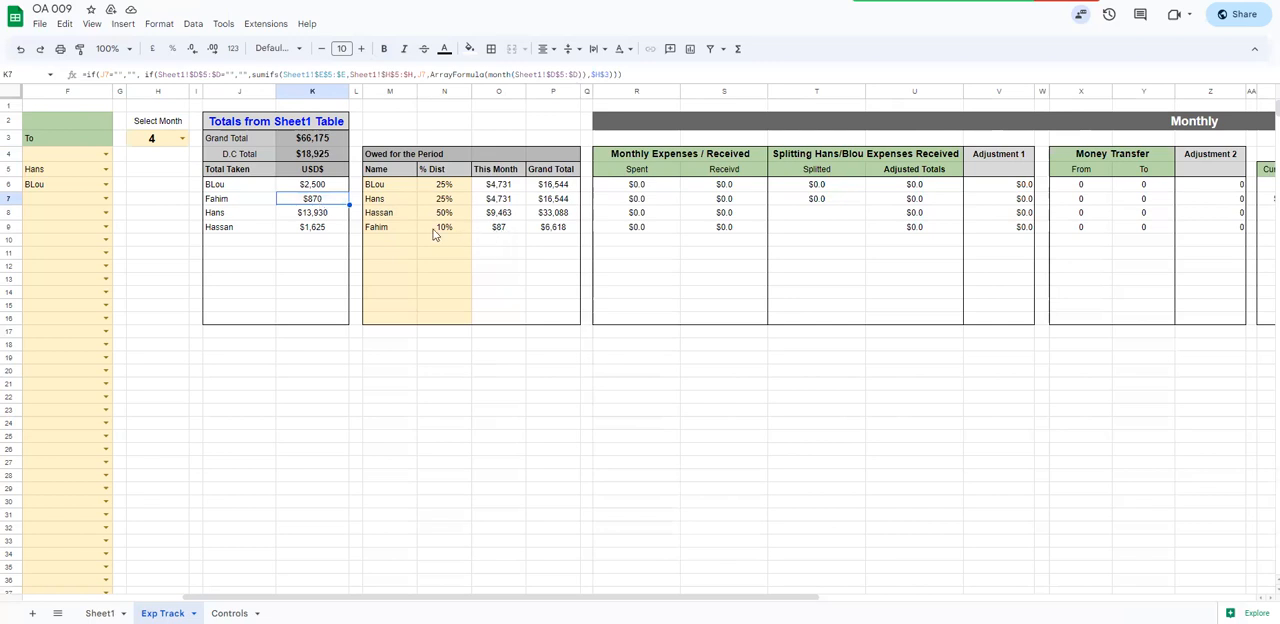
left_click(182, 138)
left_click(143, 228)
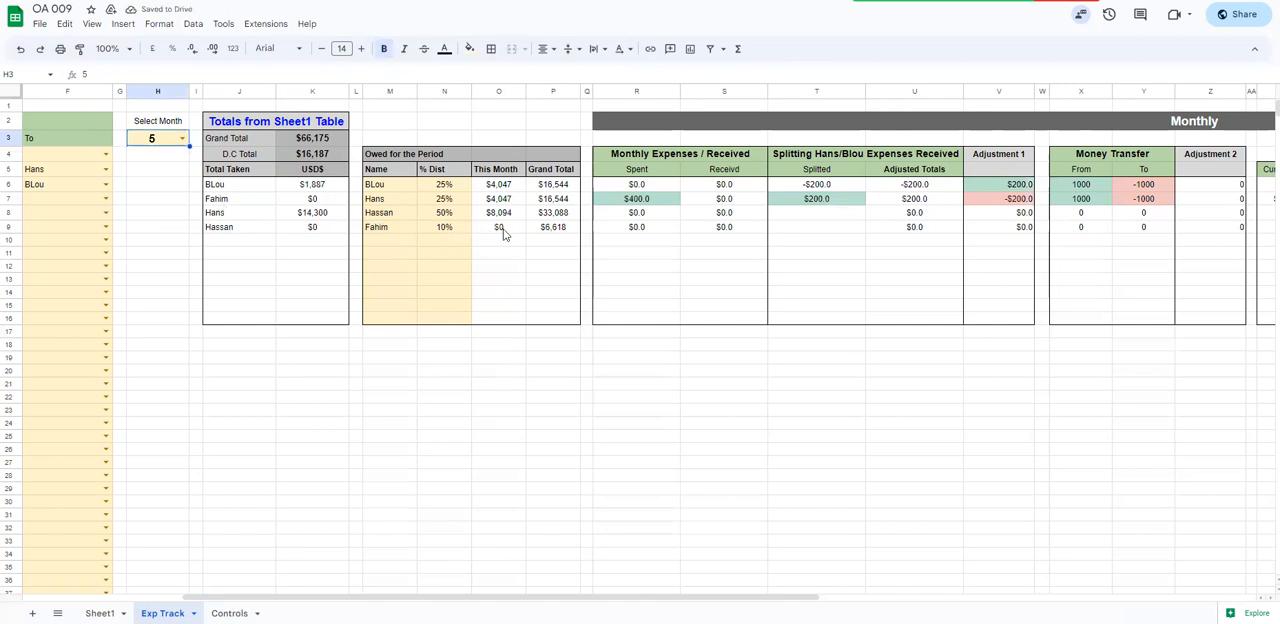
Examine the This Month, Grand Total and % Dist columns of the Owed for the Period table
left_click(505, 232)
left_click_drag(505, 183, 504, 318)
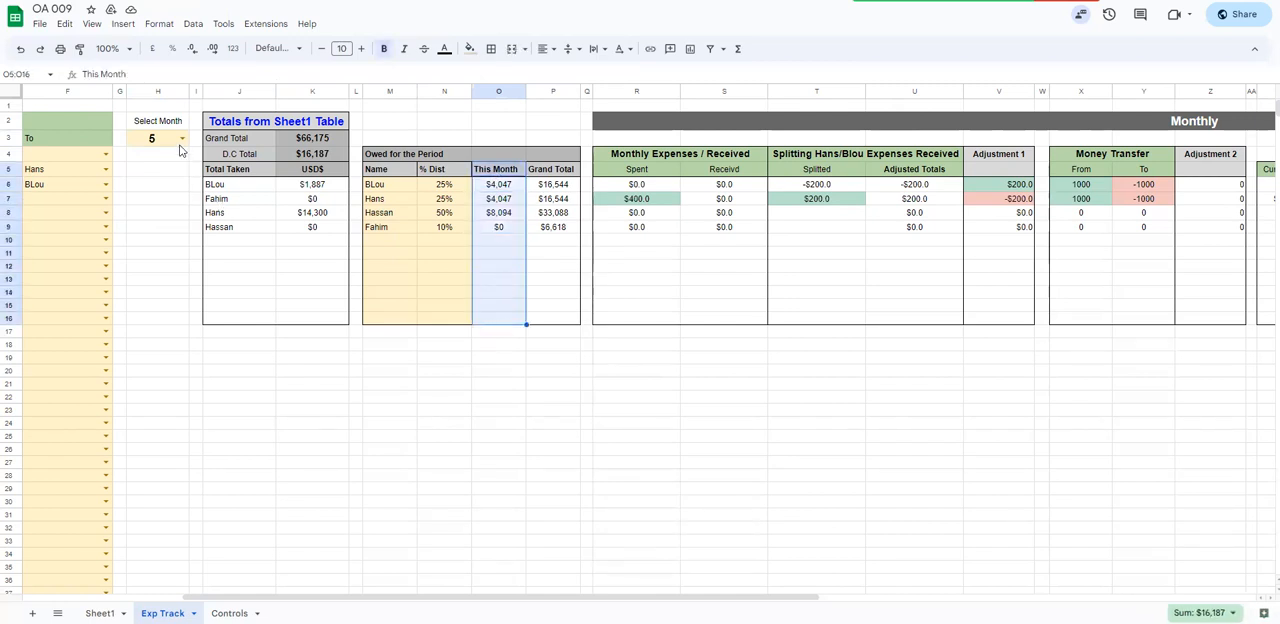
left_click_drag(538, 176, 552, 320)
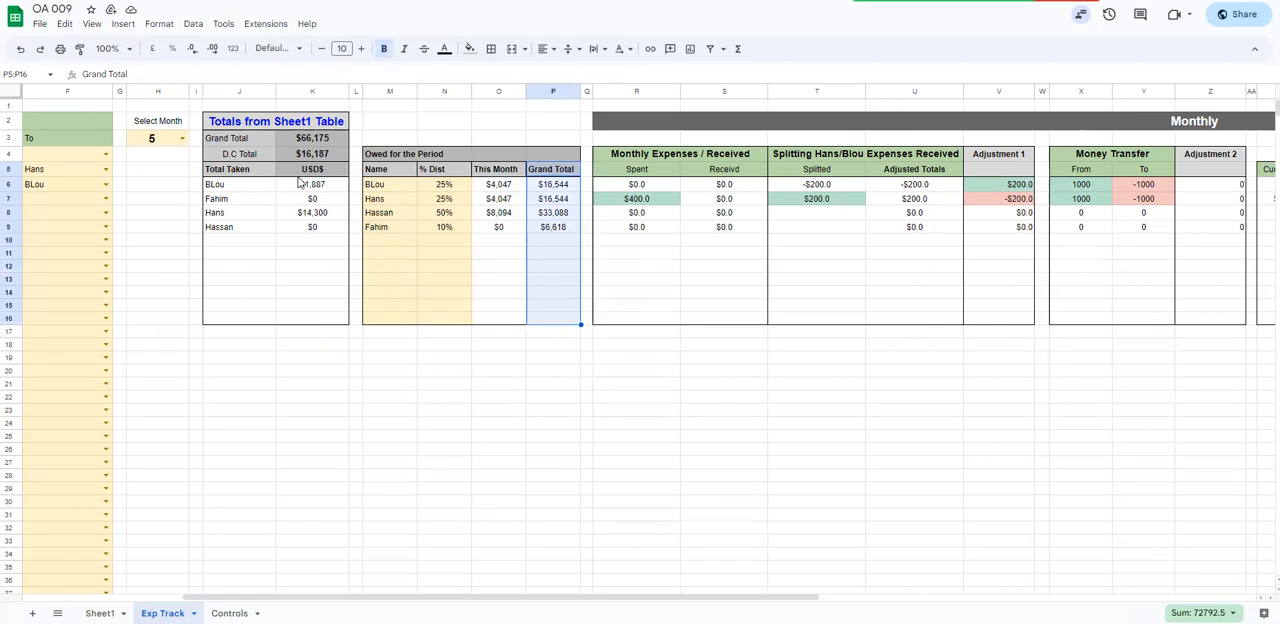
left_click_drag(434, 184, 434, 309)
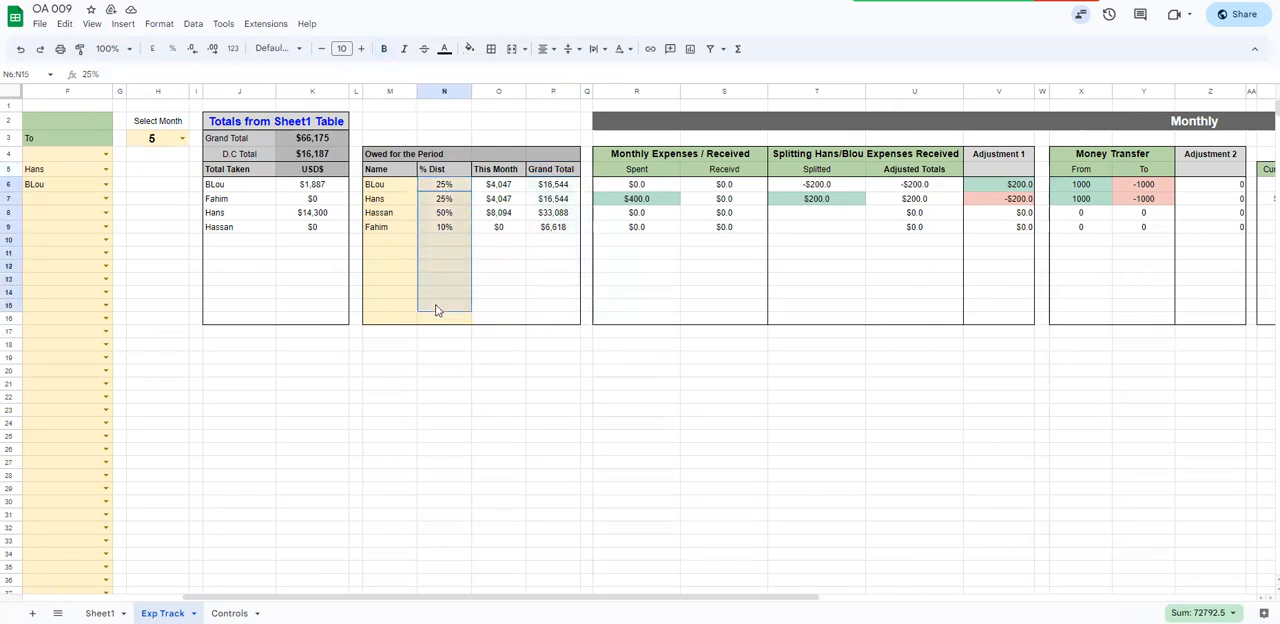
Examine the percentages in N6:N8 and the first name of the Owed for the Period table
mouse_move(430, 185)
left_mouse_down()
mouse_move(437, 206)
mouse_move(421, 203)
left_mouse_up()
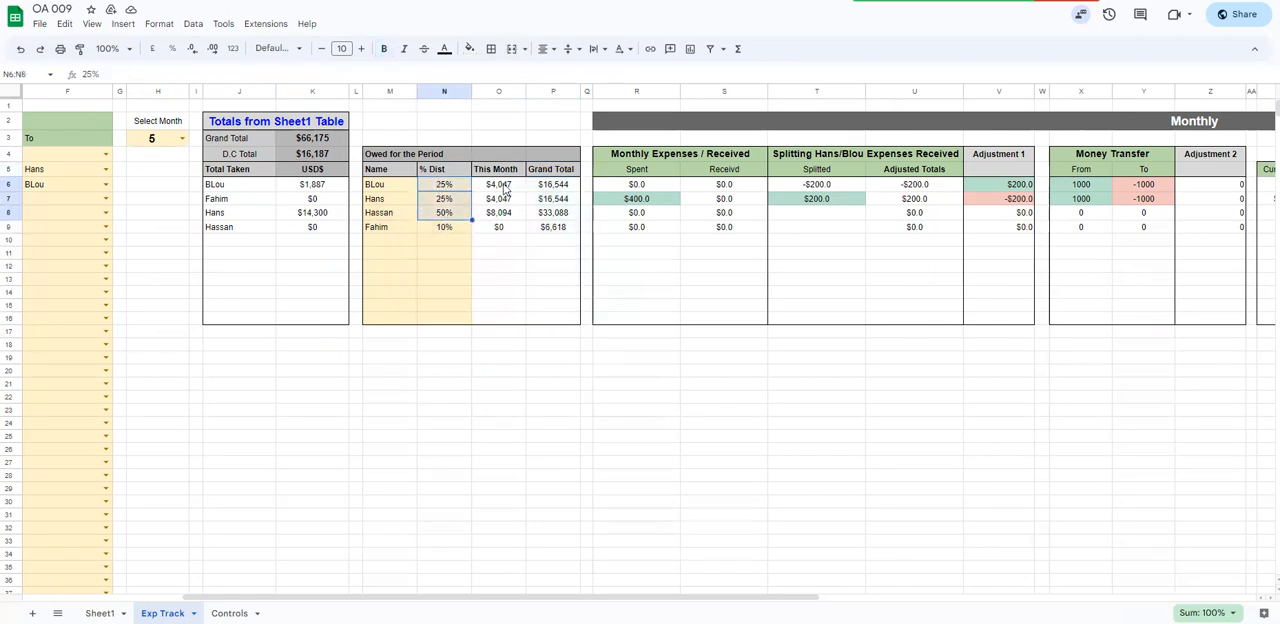
left_click_drag(551, 598, 610, 598)
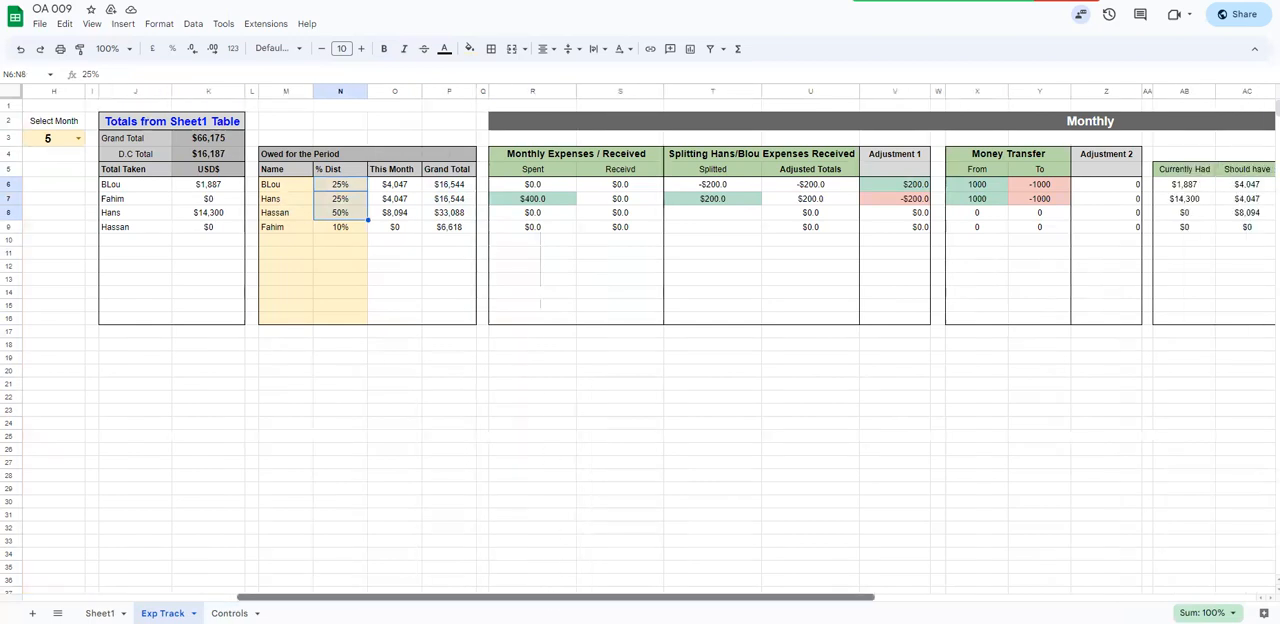
scroll(475, 246, "left", 2)
left_click(404, 186)
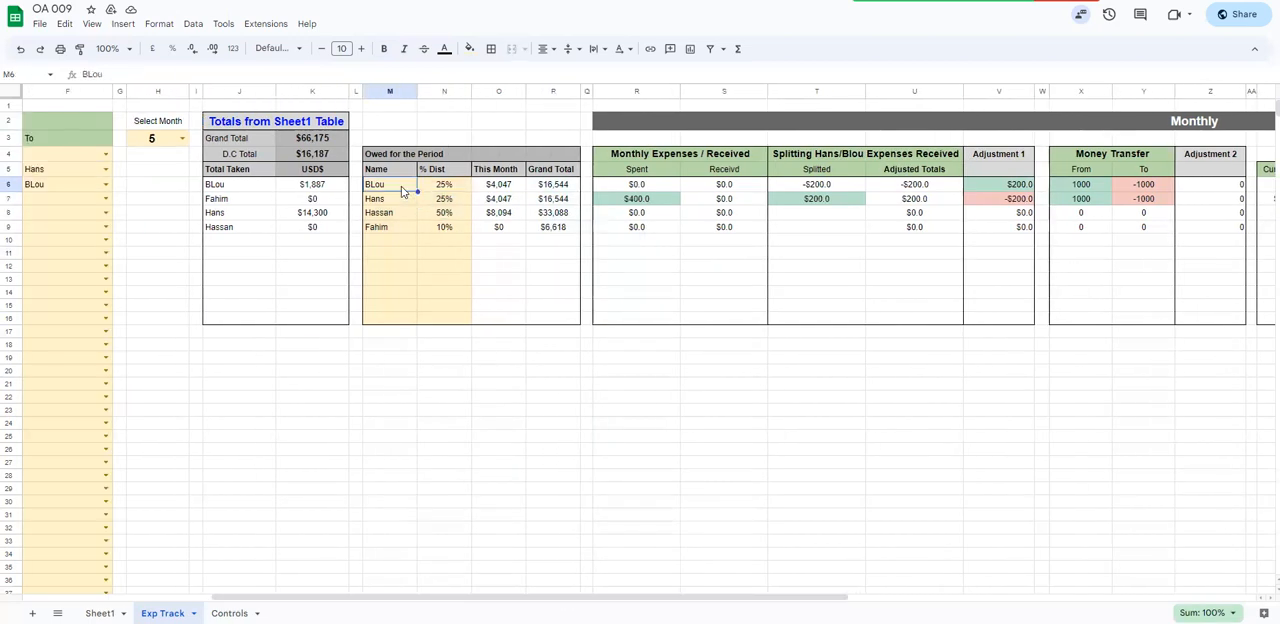
Narrow column F and column A, and slightly tighten the columns of the Totals from Sheet1 Table
left_click_drag(418, 598, 250, 596)
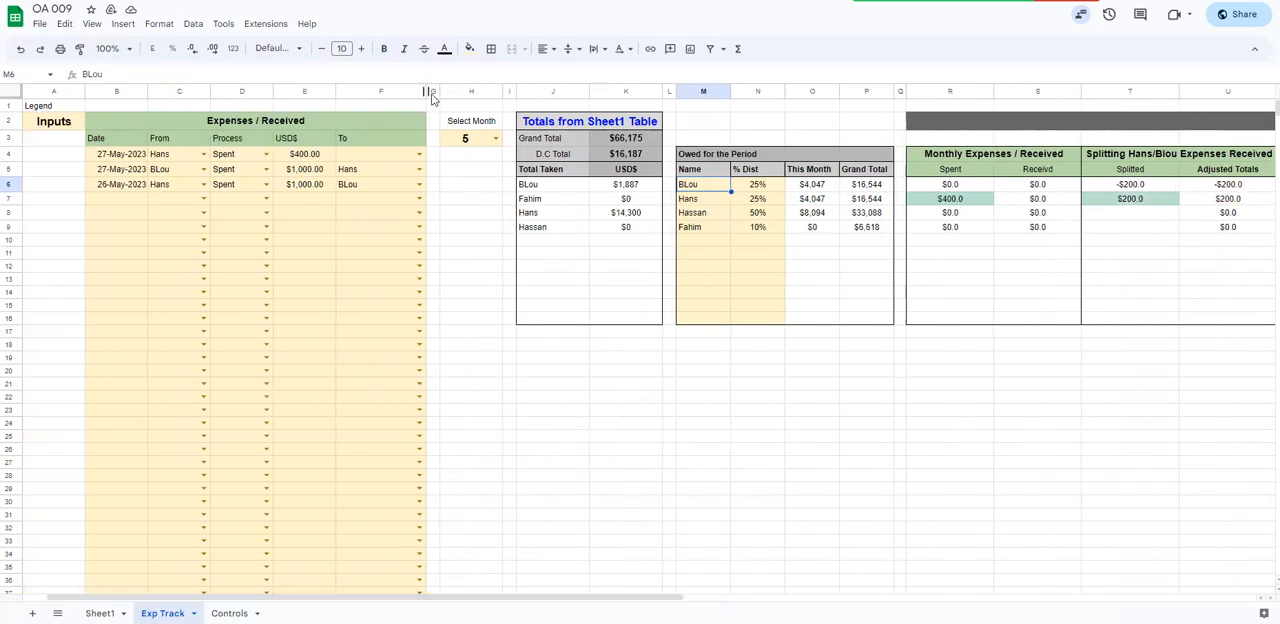
left_click_drag(426, 91, 378, 91)
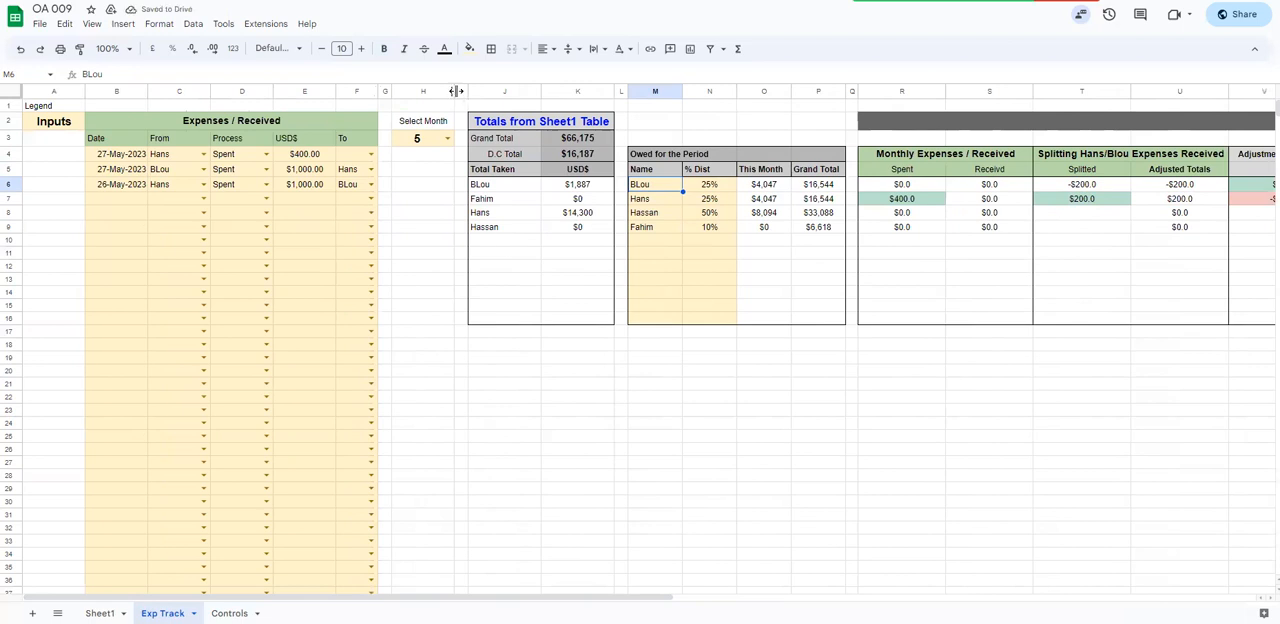
left_click_drag(85, 91, 68, 91)
left_click_drag(560, 91, 488, 91)
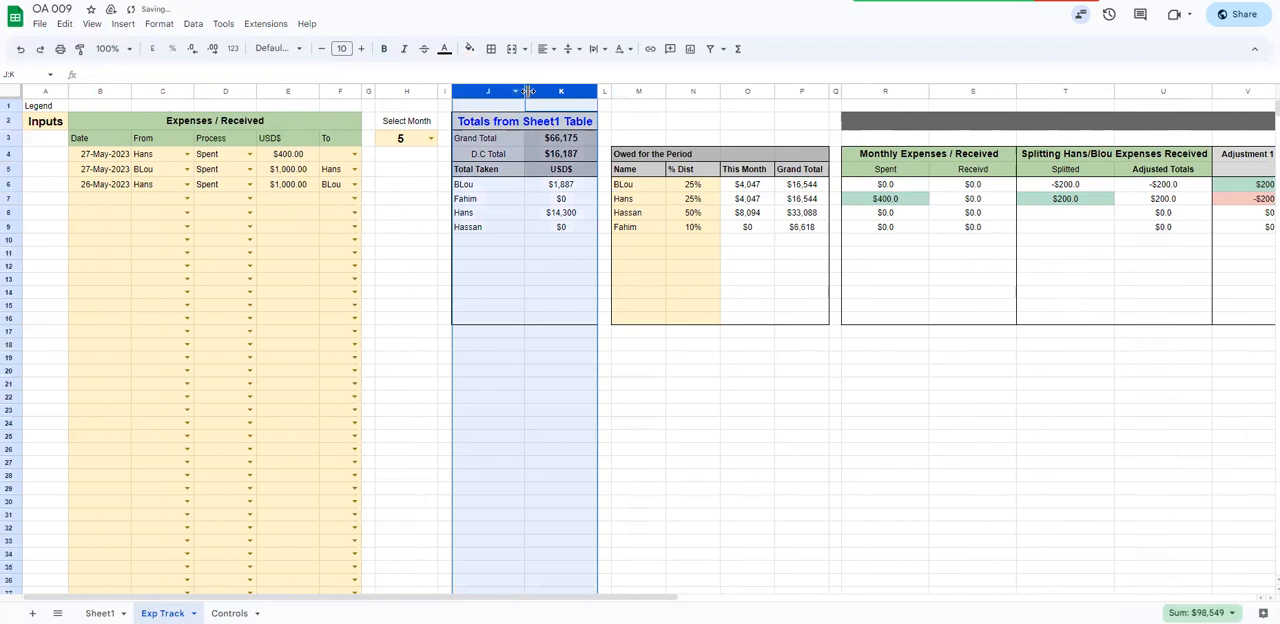
Try freezing the sheet up to column N and moving the freeze boundary back to column M
left_click(729, 200)
left_click_drag(654, 186, 657, 243)
left_click(697, 190)
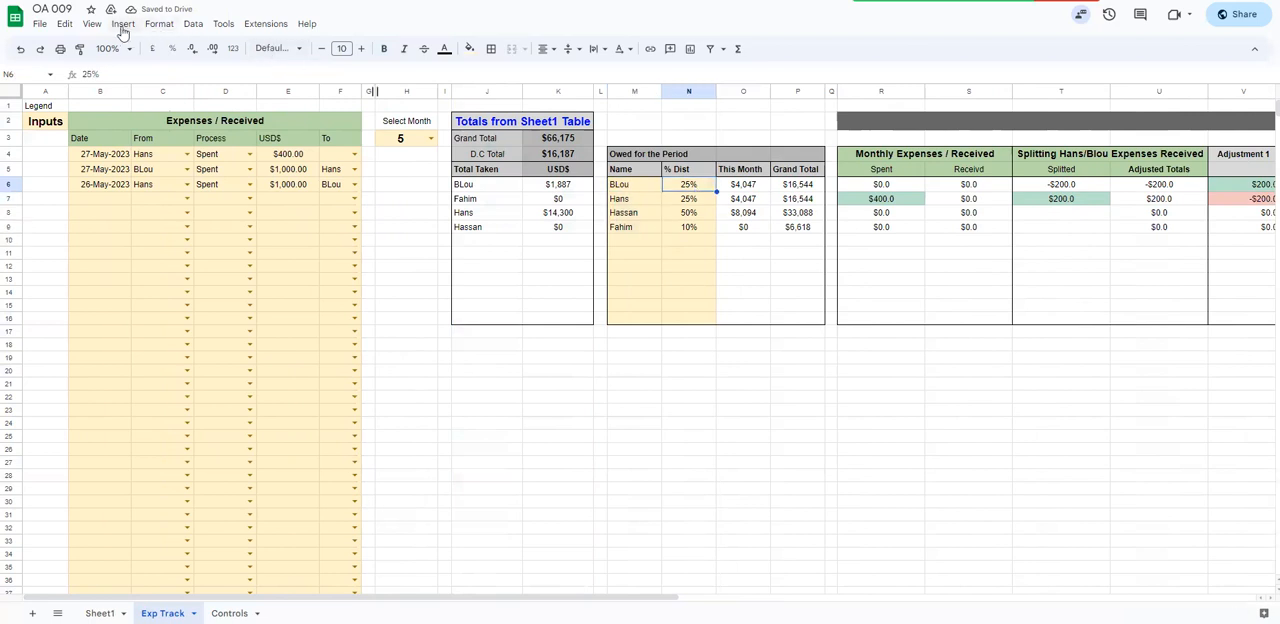
left_click(92, 24)
mouse_move(118, 66)
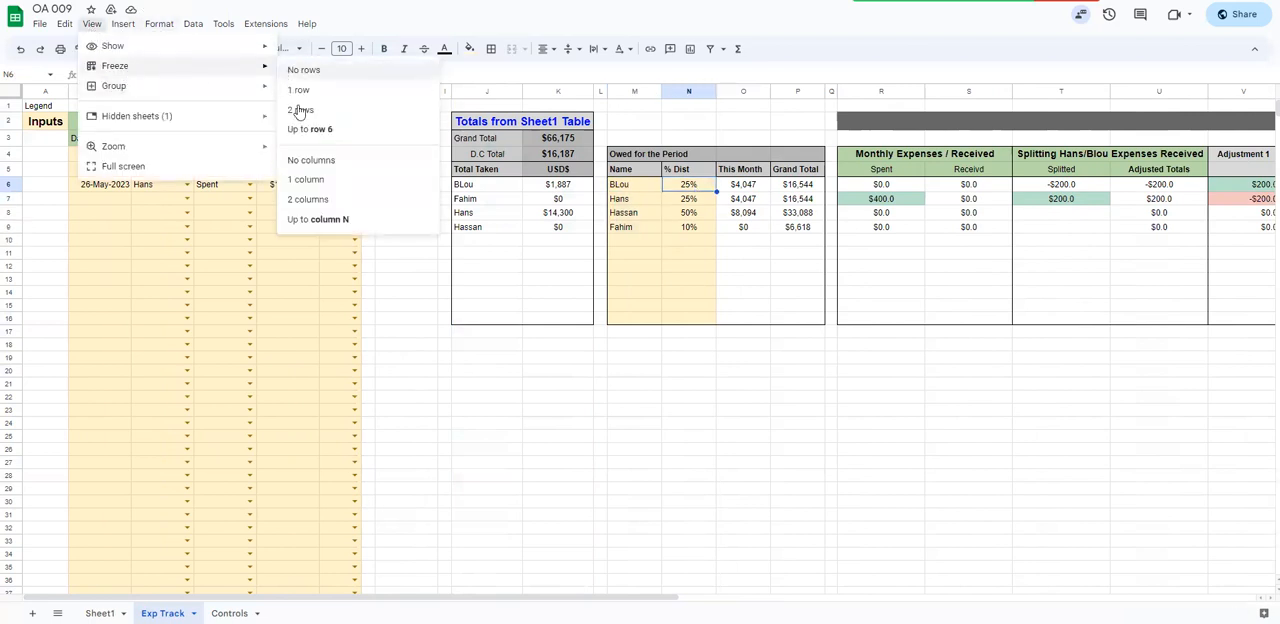
left_click(340, 220)
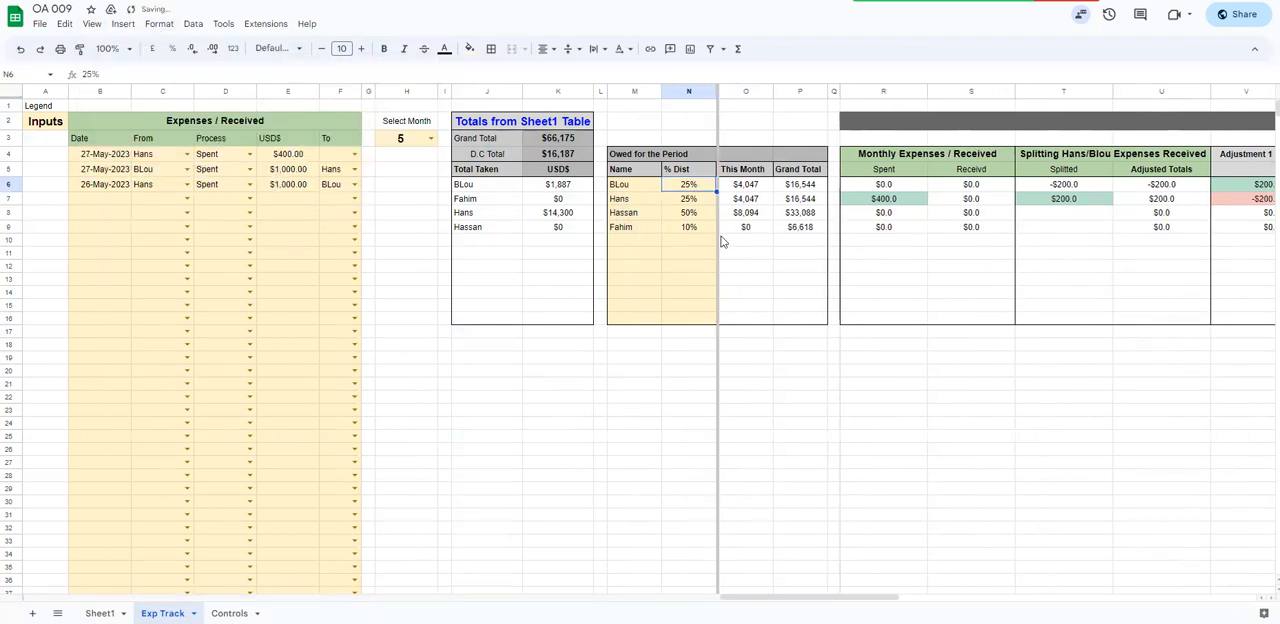
left_click_drag(716, 241, 663, 240)
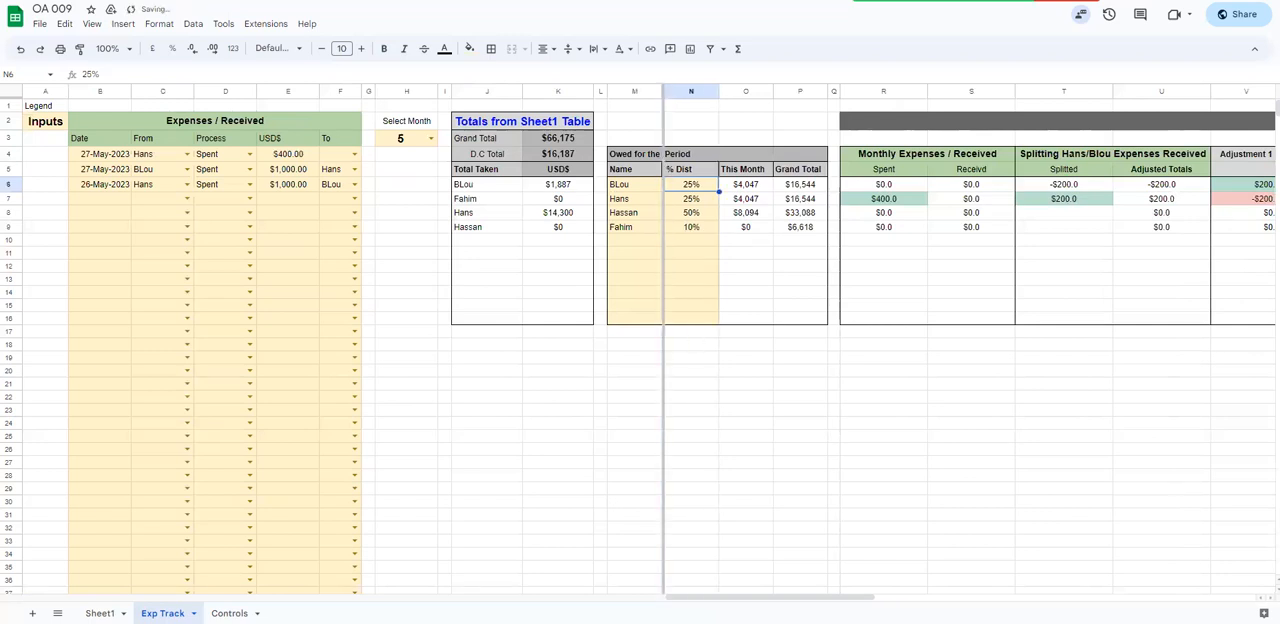
mouse_move(770, 597)
left_mouse_down()
mouse_move(823, 597)
mouse_move(770, 597)
left_mouse_up()
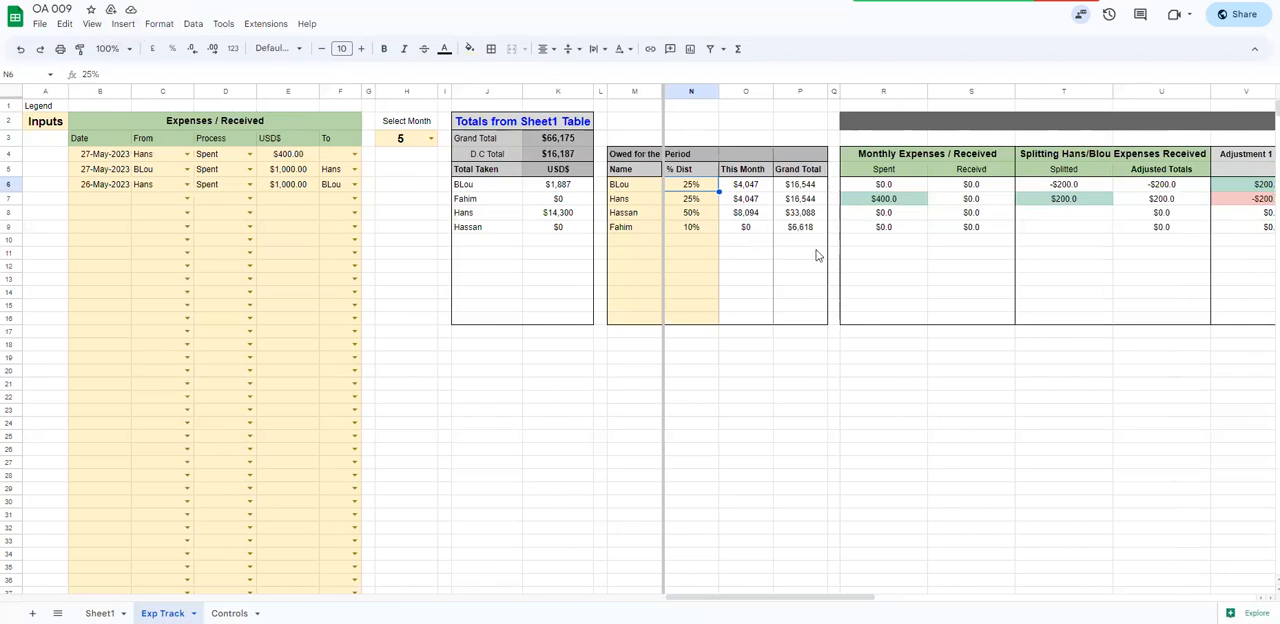
Remove the column freeze from the Exp Track sheet
left_click(91, 23)
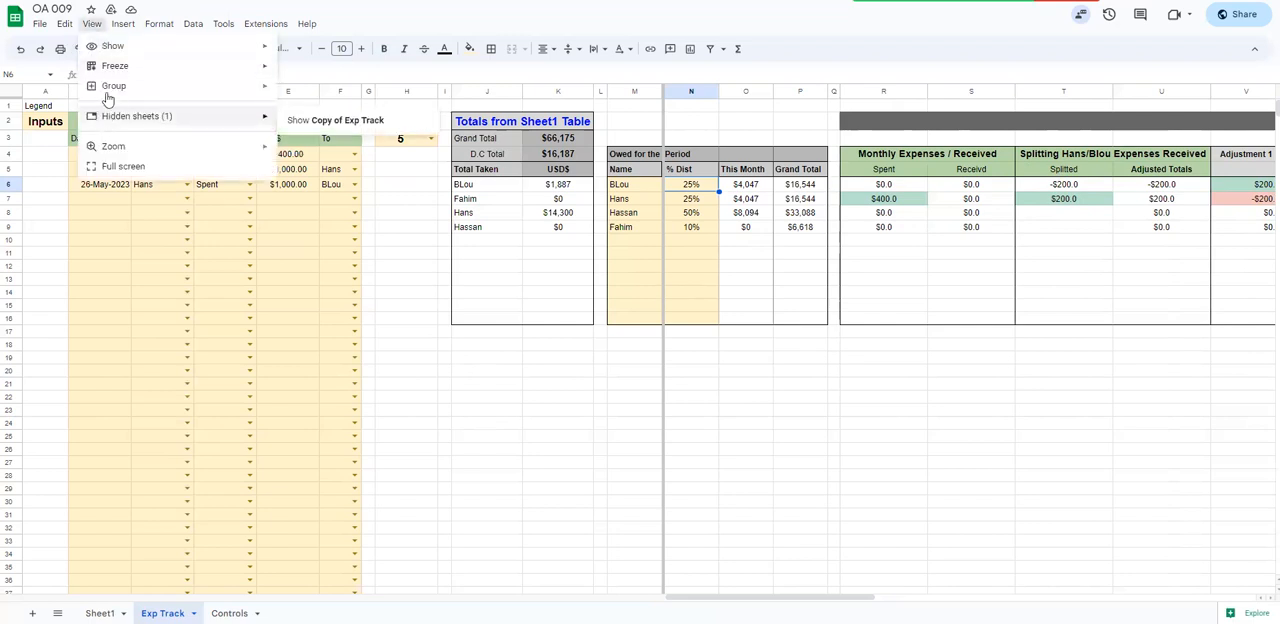
mouse_move(160, 68)
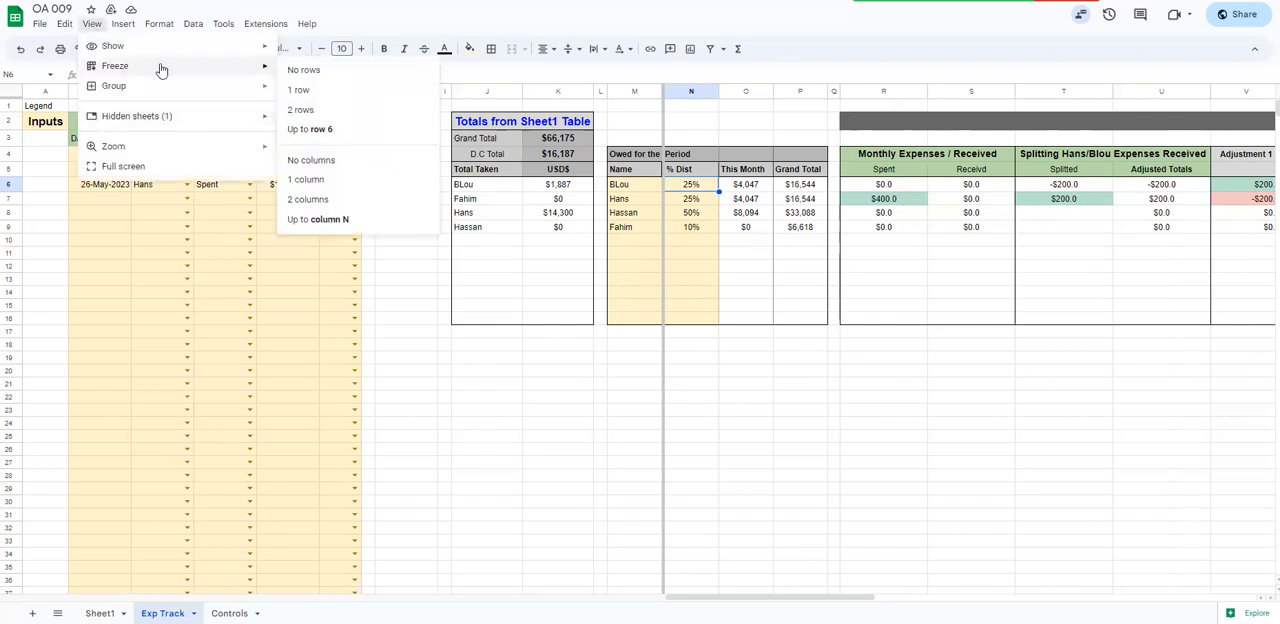
left_click(318, 179)
Examine the Monthly Expenses / Received, splitting and Adjustment 1 block in R4:V16 alongside the Expenses / Received entries
left_click_drag(350, 597, 556, 597)
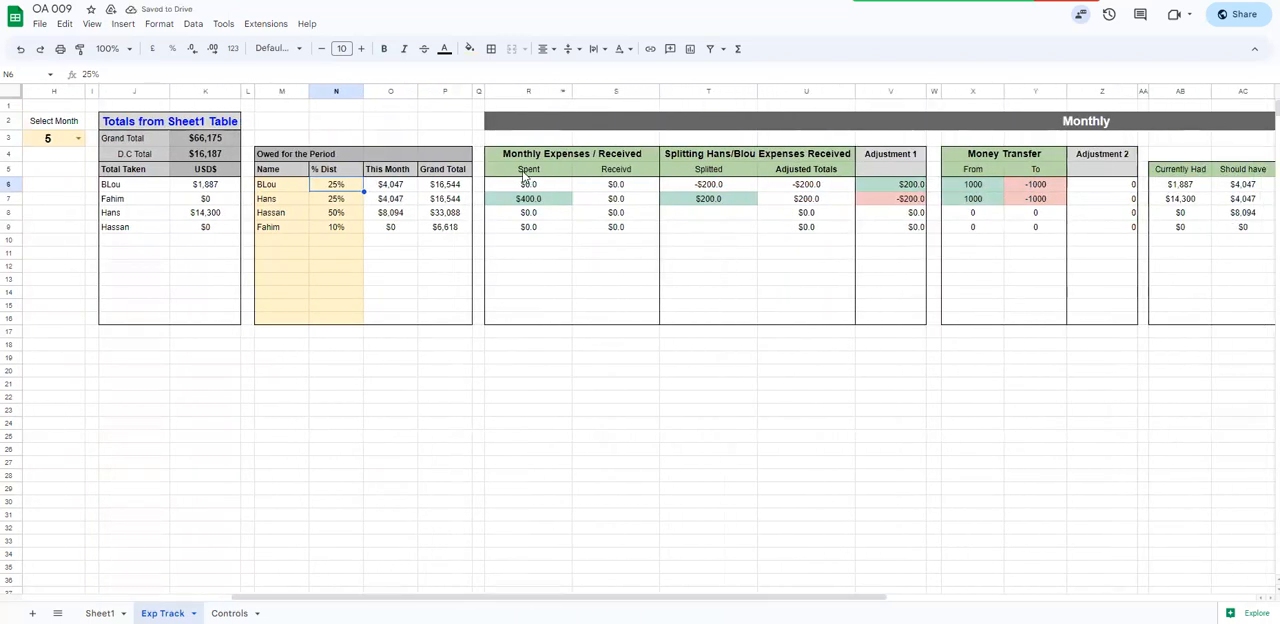
left_click_drag(511, 153, 882, 327)
left_click_drag(520, 597, 325, 597)
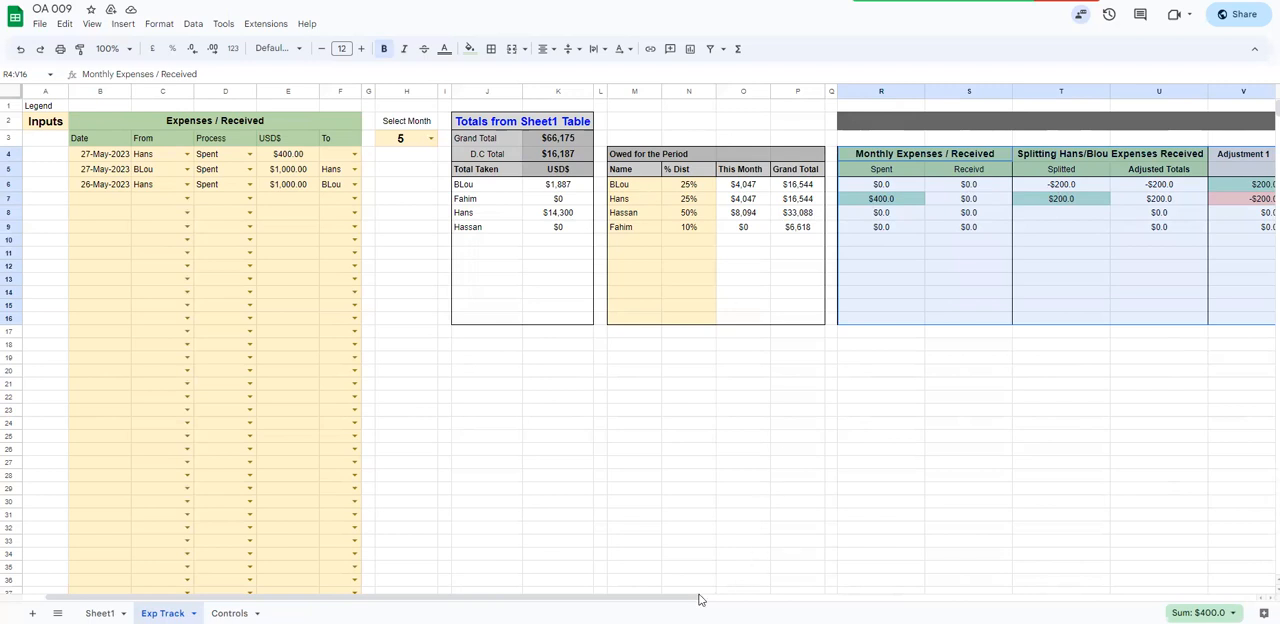
left_click_drag(682, 597, 882, 597)
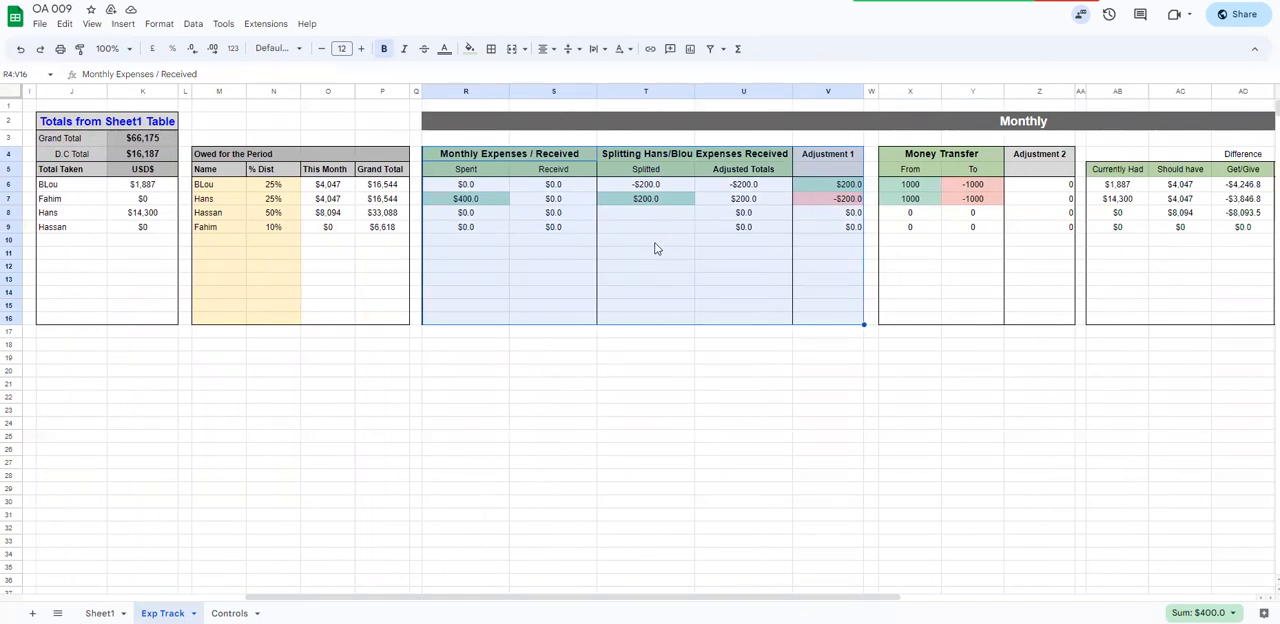
Inspect the Spent formula in R7 and the Adjustment 1 values in V6:V7
left_click(436, 201)
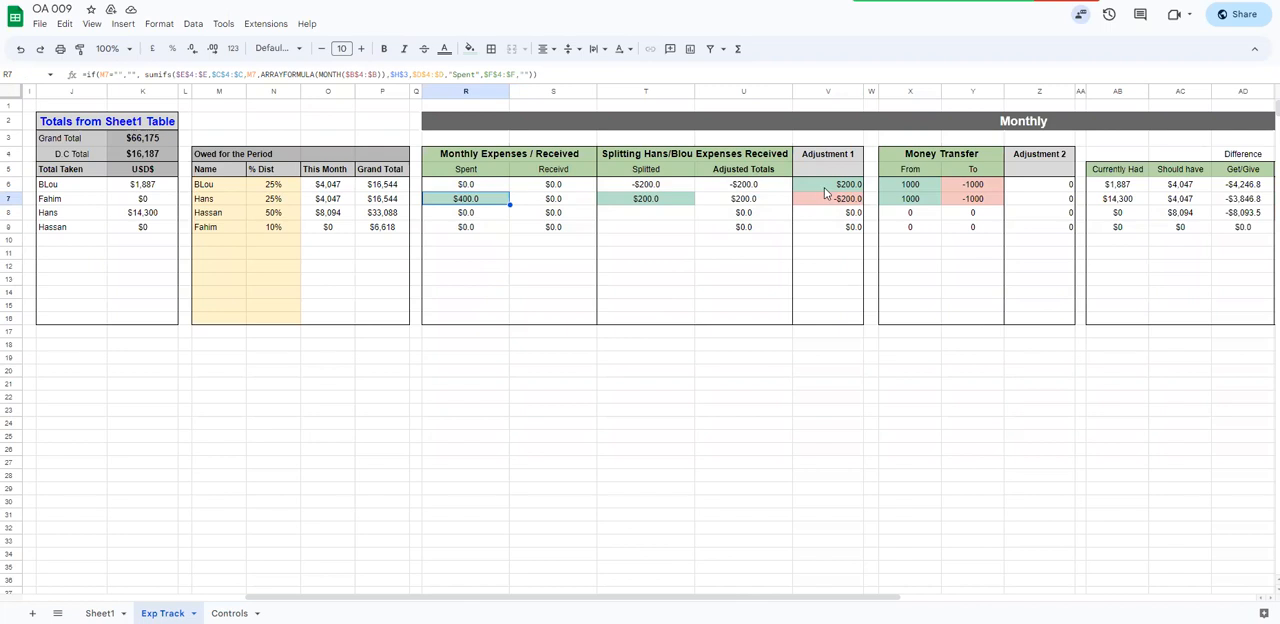
left_click_drag(837, 192, 837, 202)
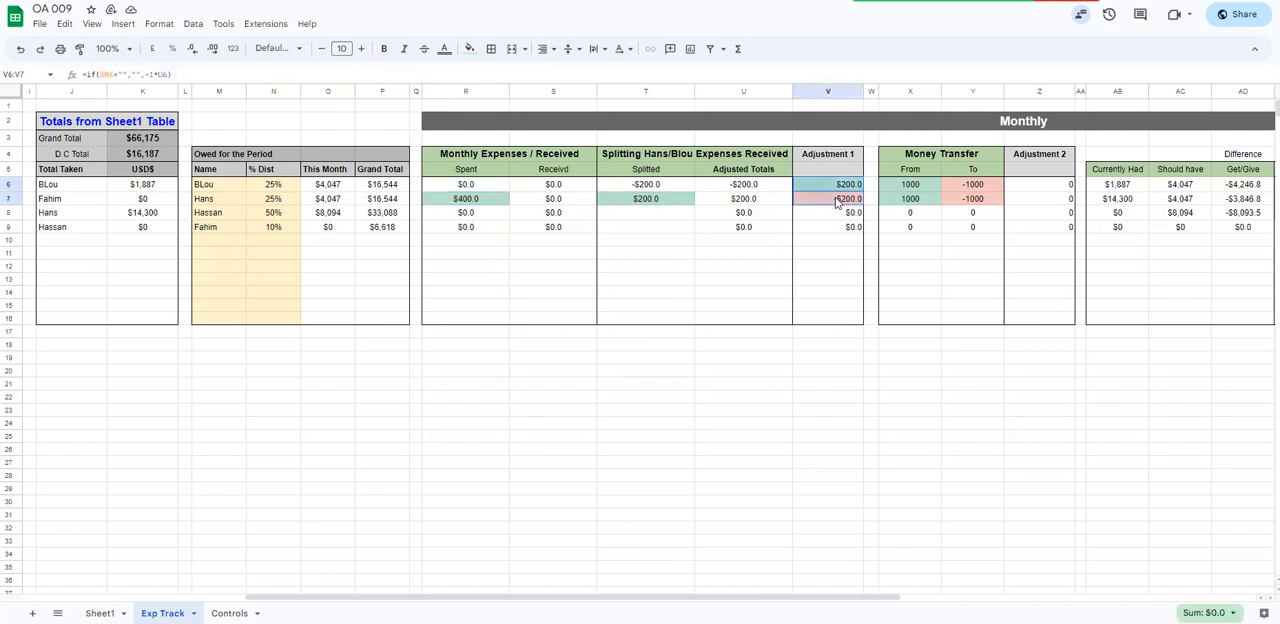
left_click(835, 190)
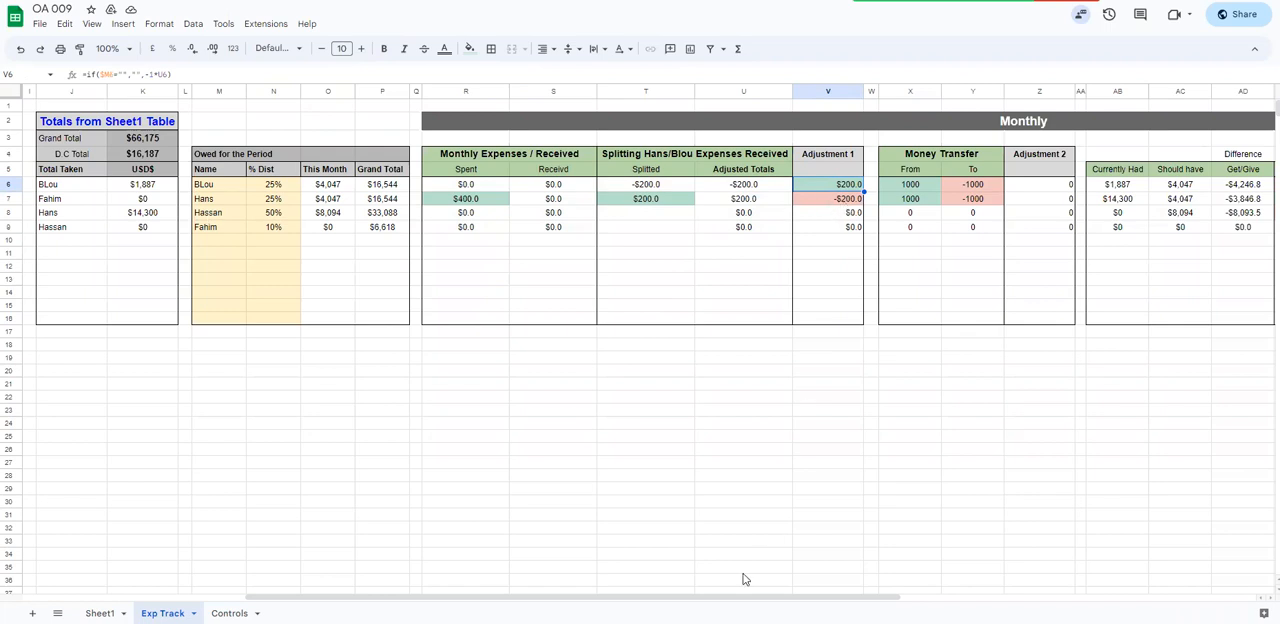
Compare the Money Transfer and Adjustment 2 columns with the entries in the Expenses / Received table
left_click_drag(757, 600, 940, 600)
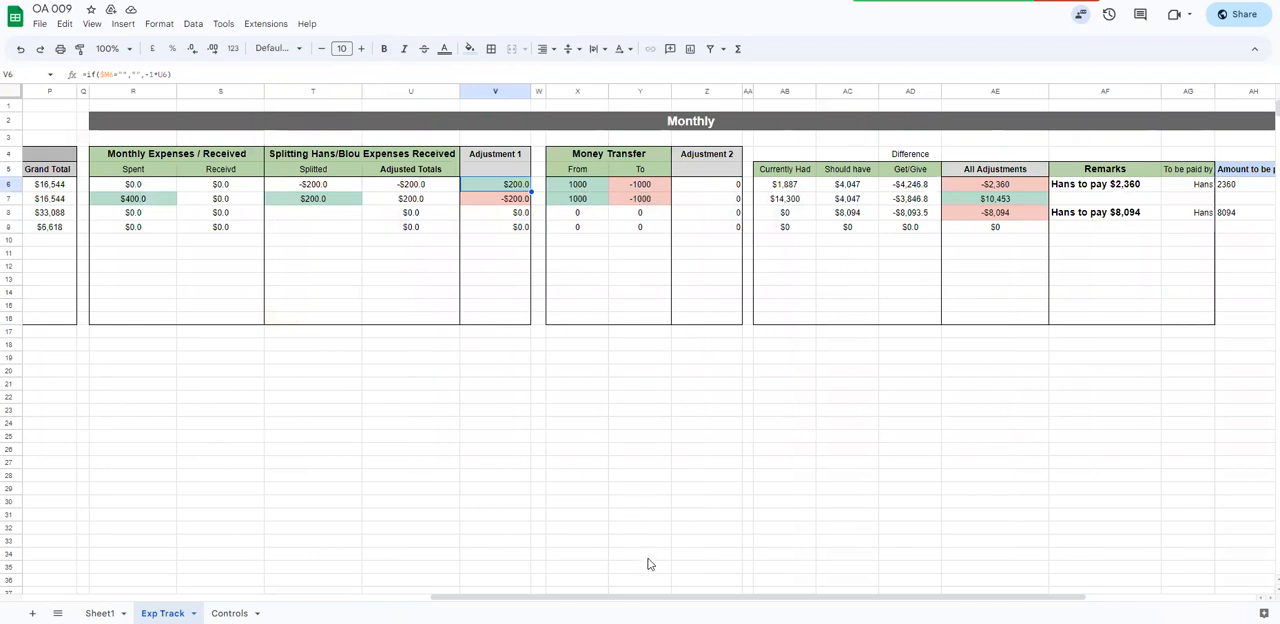
left_click_drag(666, 600, 258, 600)
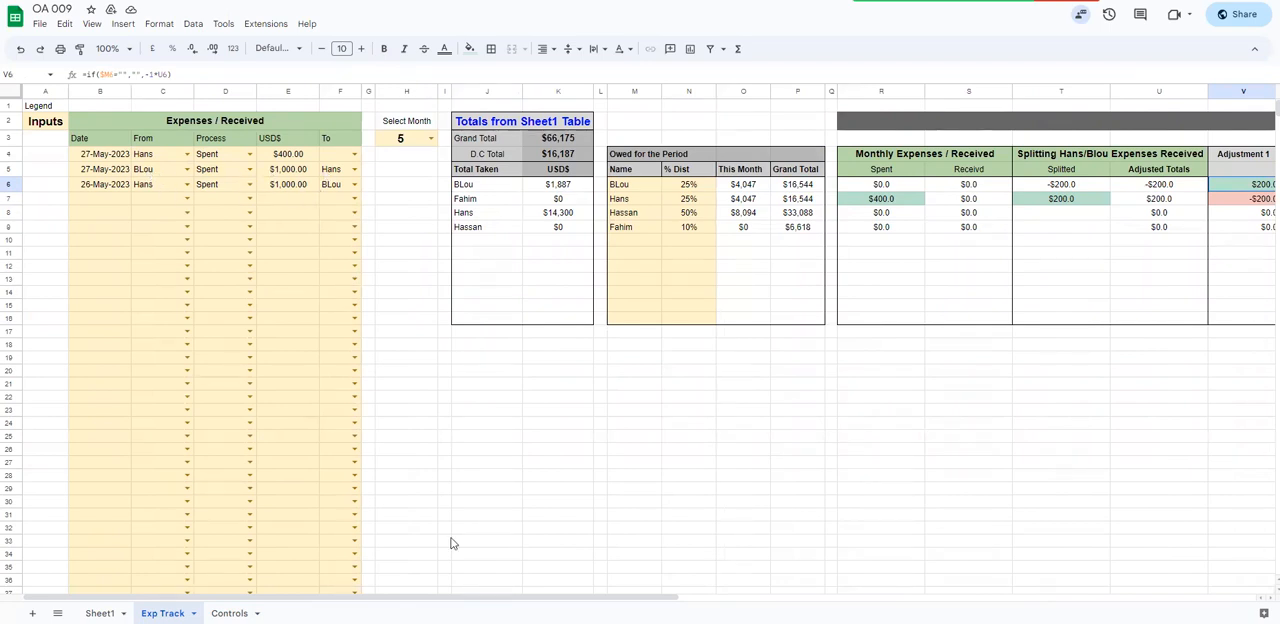
scroll(743, 309, "right", 6)
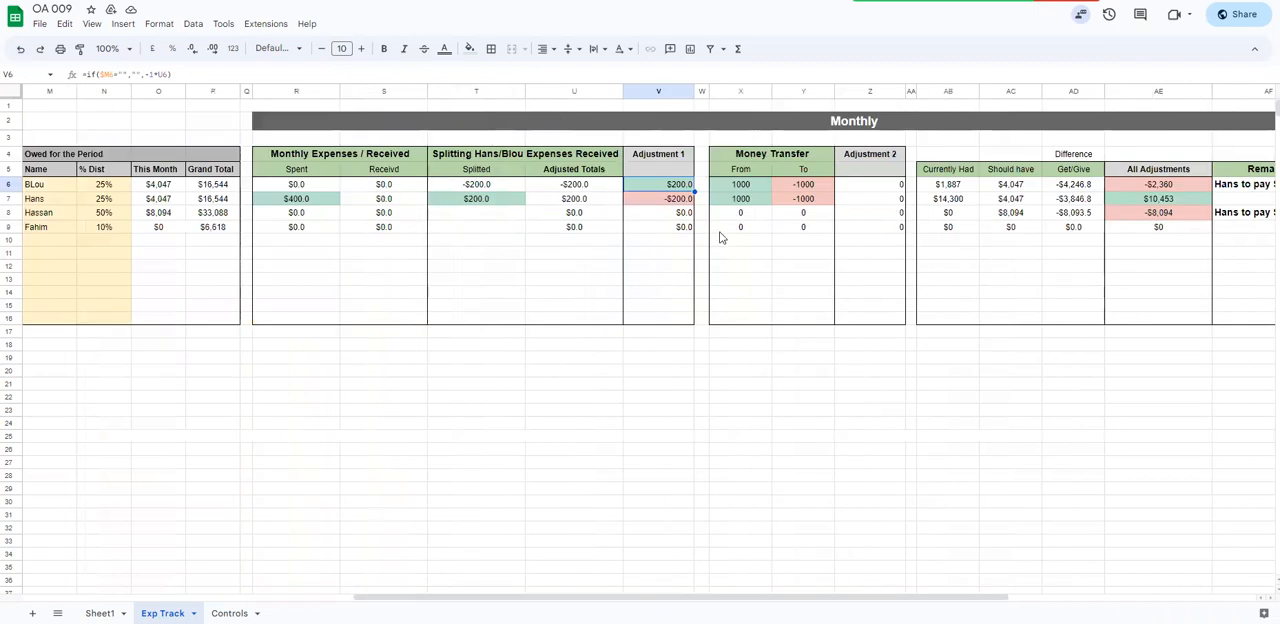
scroll(277, 341, "left", 6)
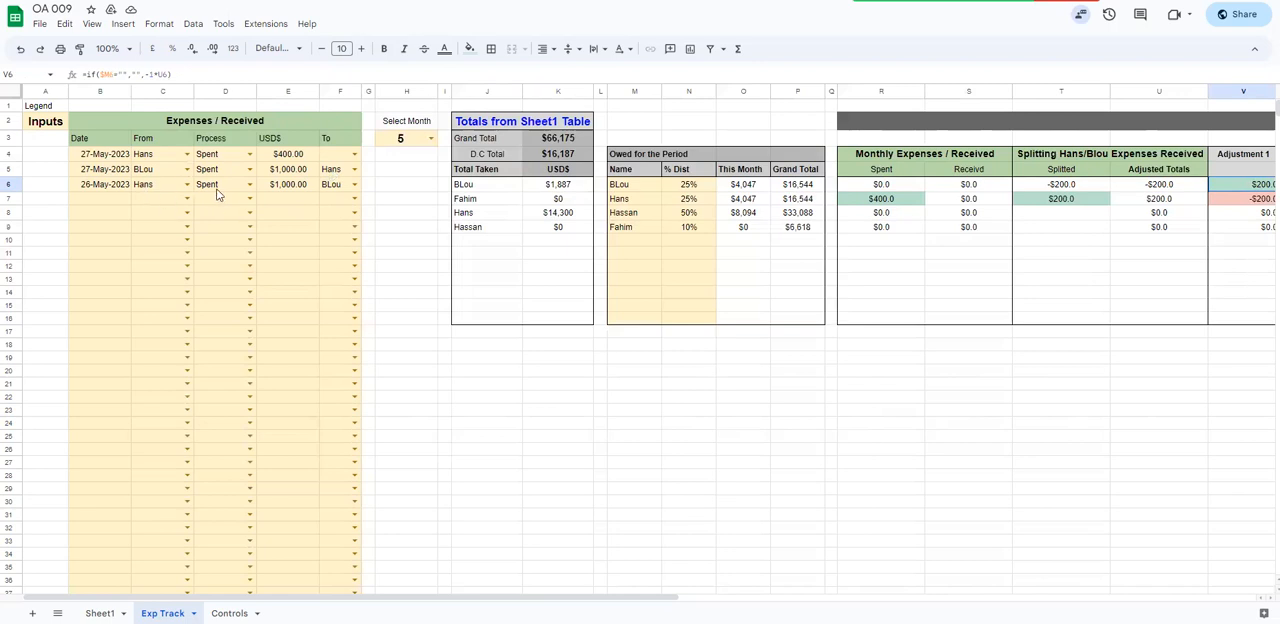
left_click_drag(320, 597, 527, 589)
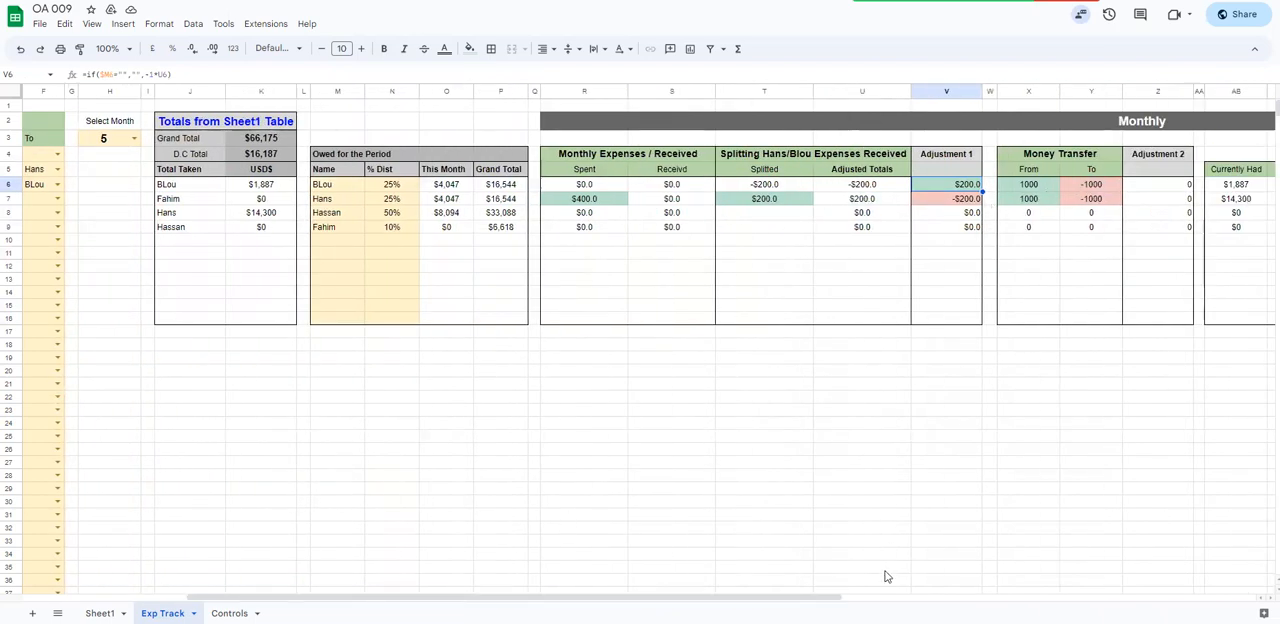
Set the USD$ amount of the second Expenses / Received entry (E5) to 500
left_click_drag(830, 597, 718, 597)
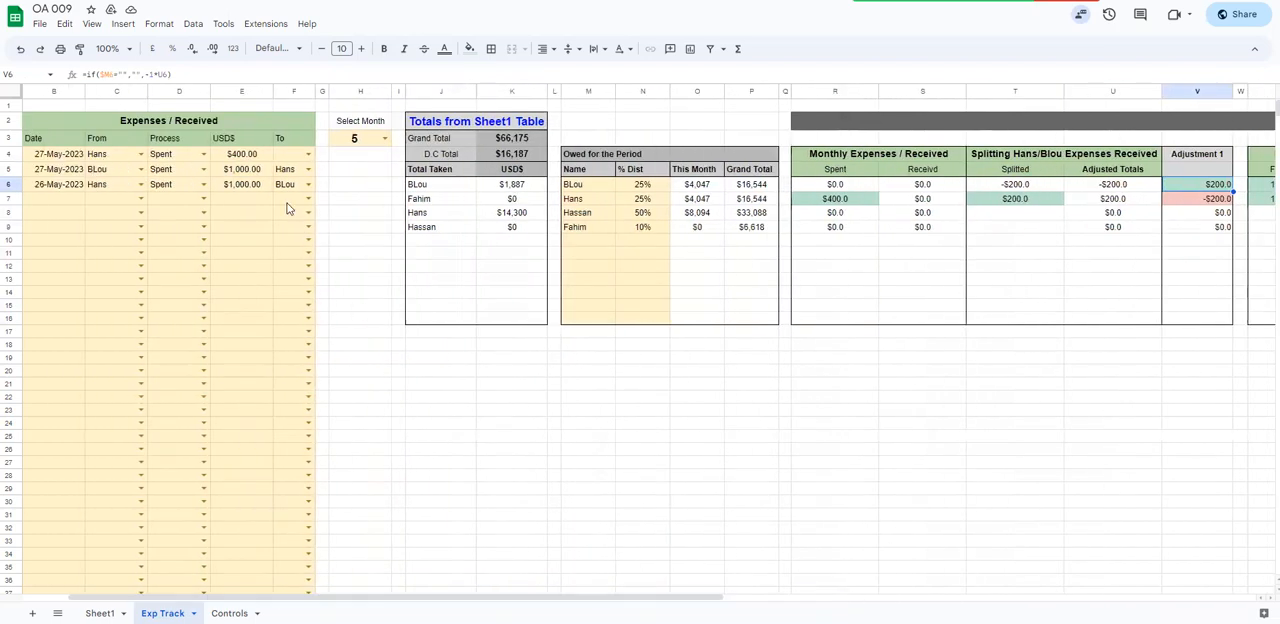
left_click(257, 170)
type("500")
key("Return")
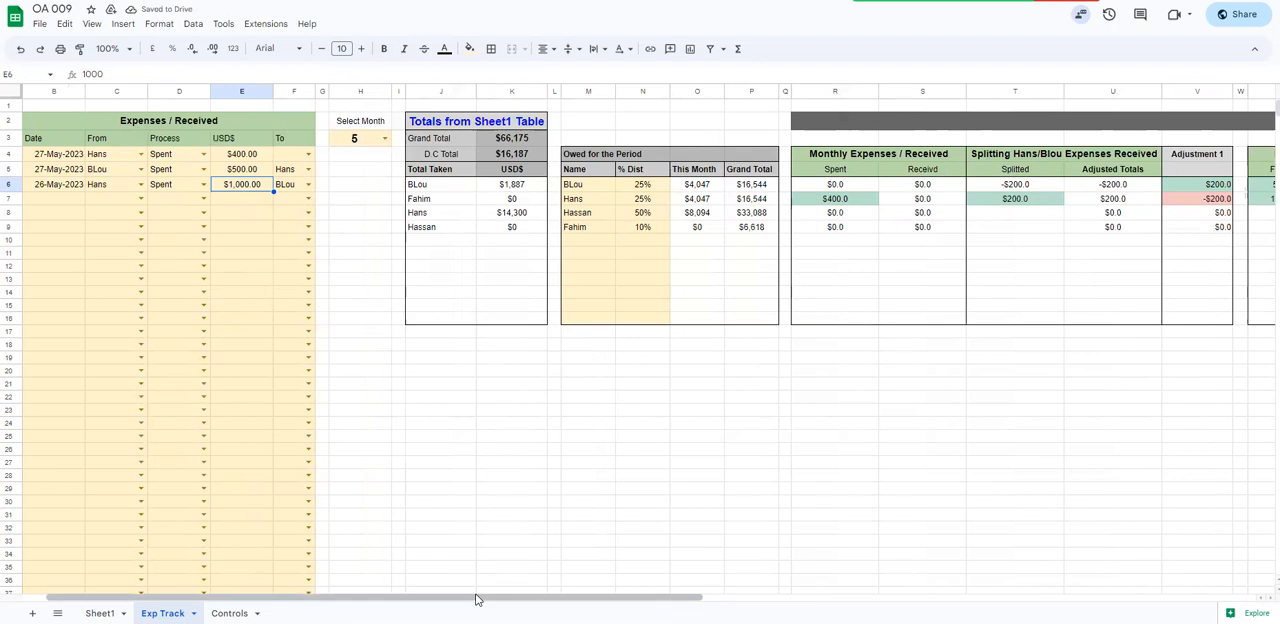
Examine the Money Transfer amounts and the Adjustment 2 values in Z6:Z7 against the Expenses / Received entries
left_click_drag(477, 598, 721, 598)
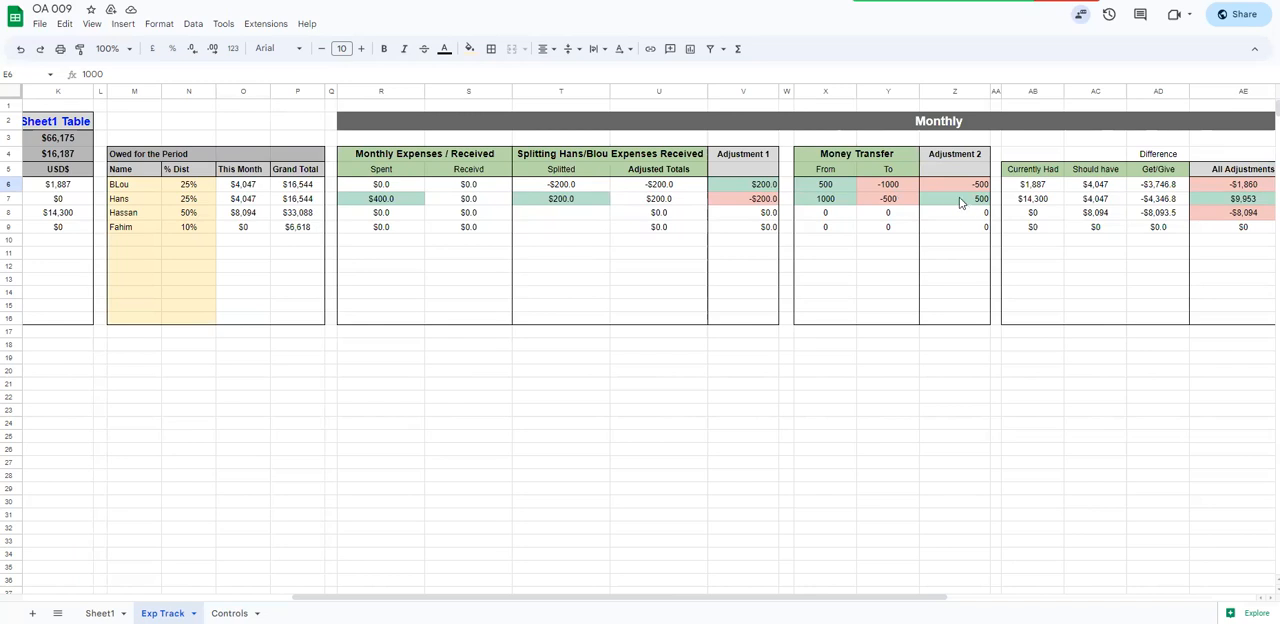
left_click_drag(849, 600, 528, 578)
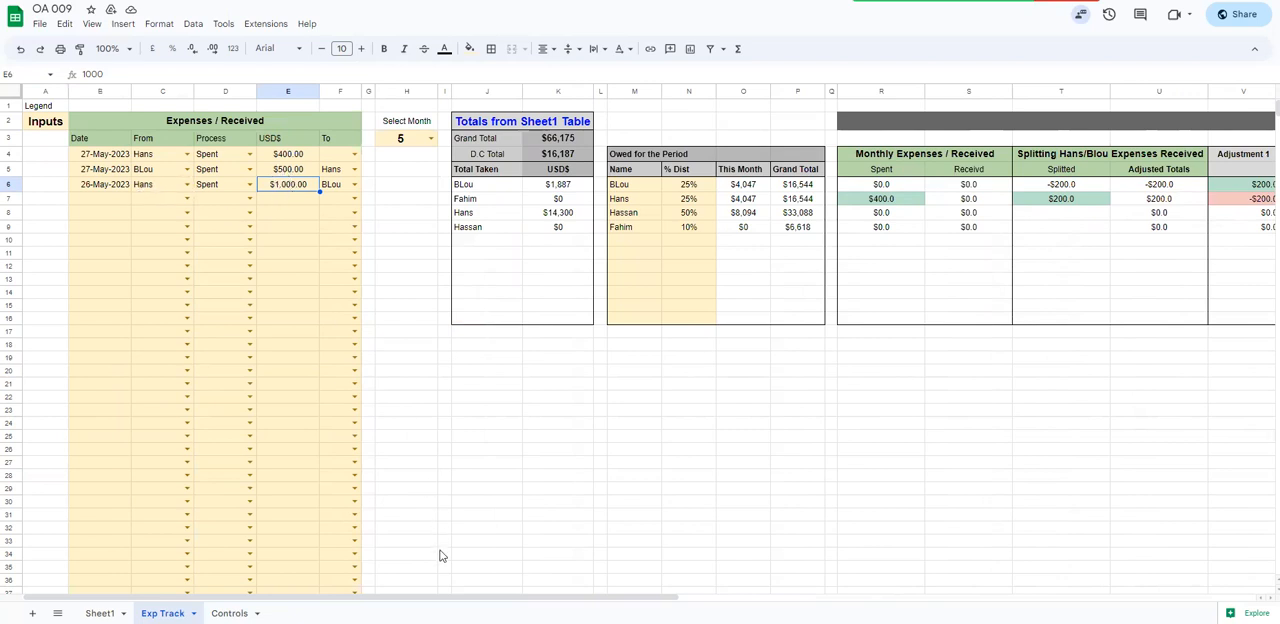
left_click_drag(452, 597, 840, 597)
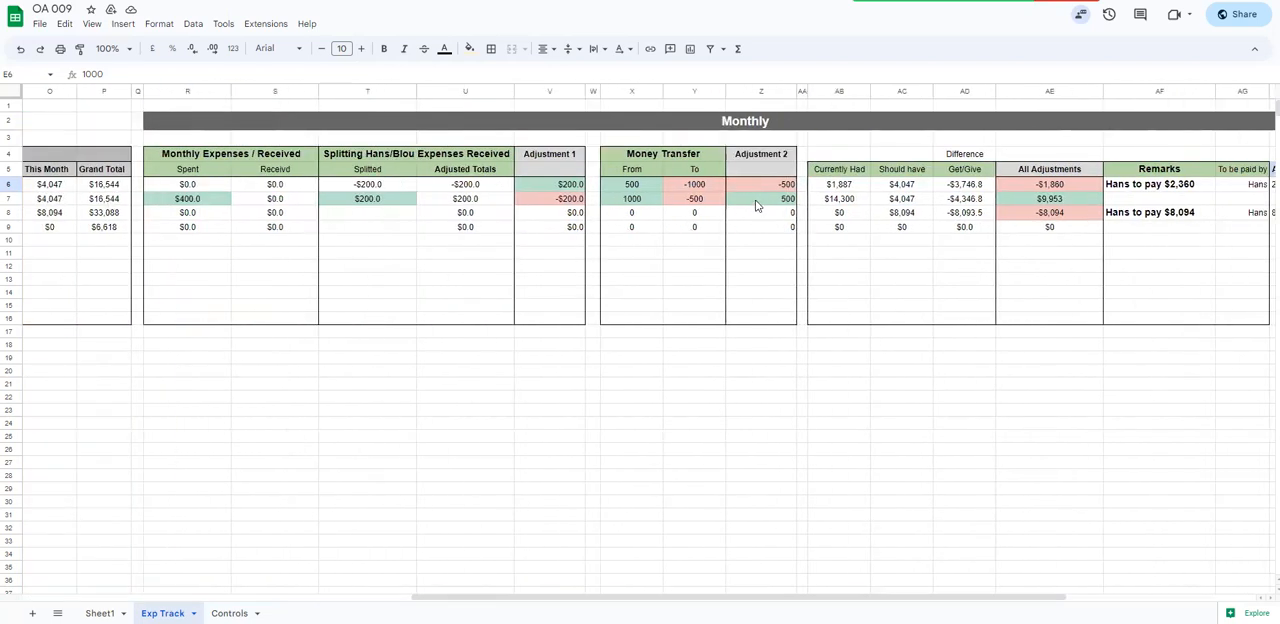
left_click_drag(766, 182, 764, 199)
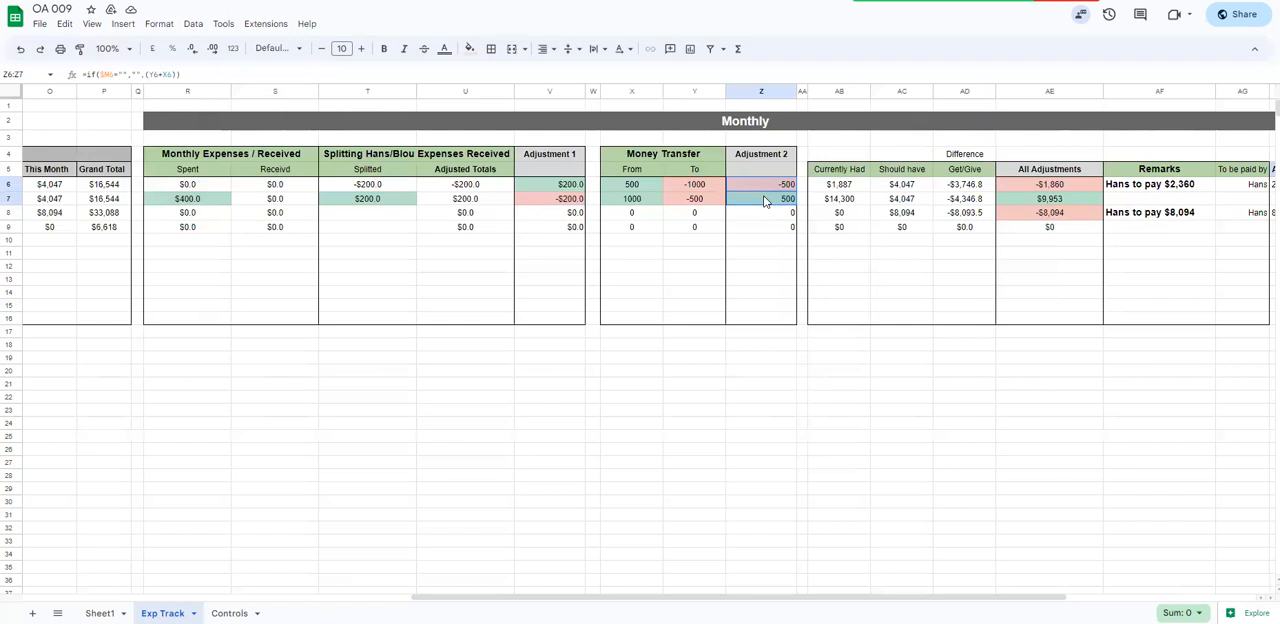
Compare the Currently Had and Should have columns with the Total Taken and This Month amounts
left_click_drag(829, 597, 997, 595)
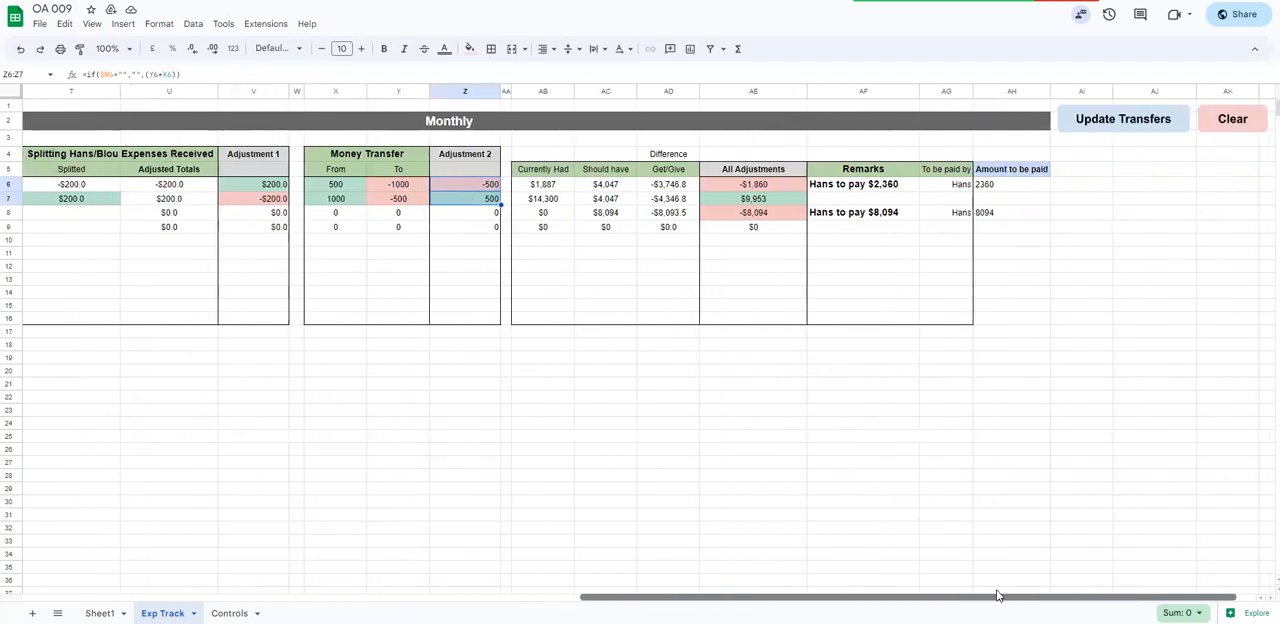
left_click_drag(539, 189, 537, 324)
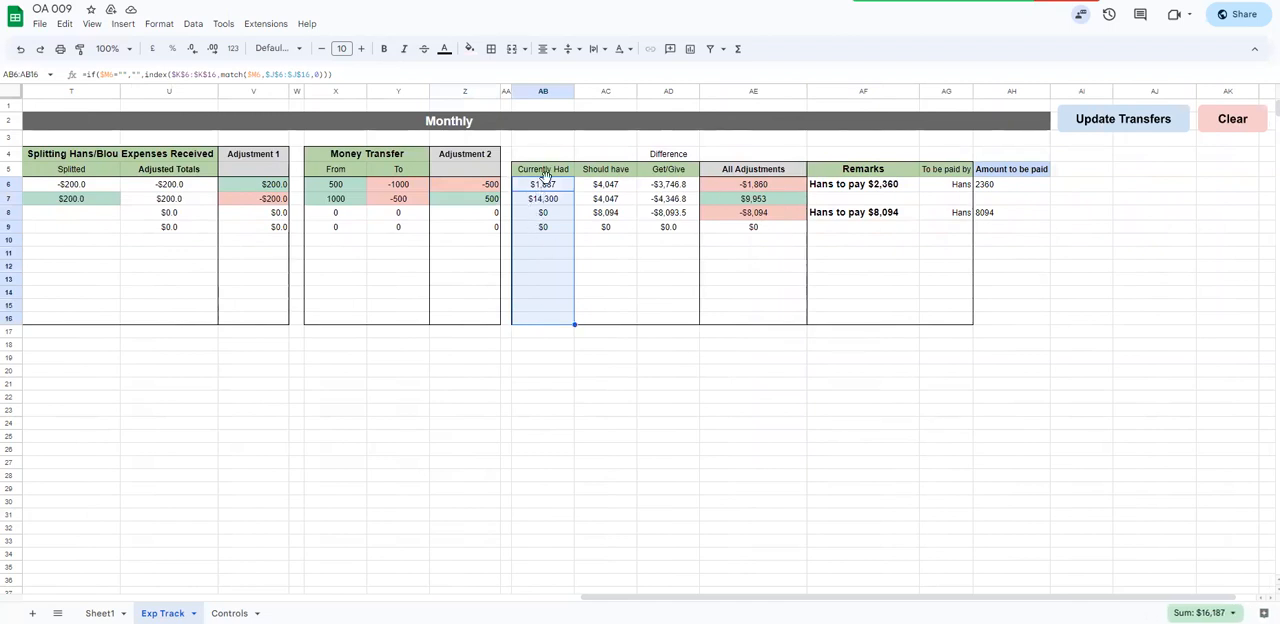
left_click_drag(665, 597, 308, 597)
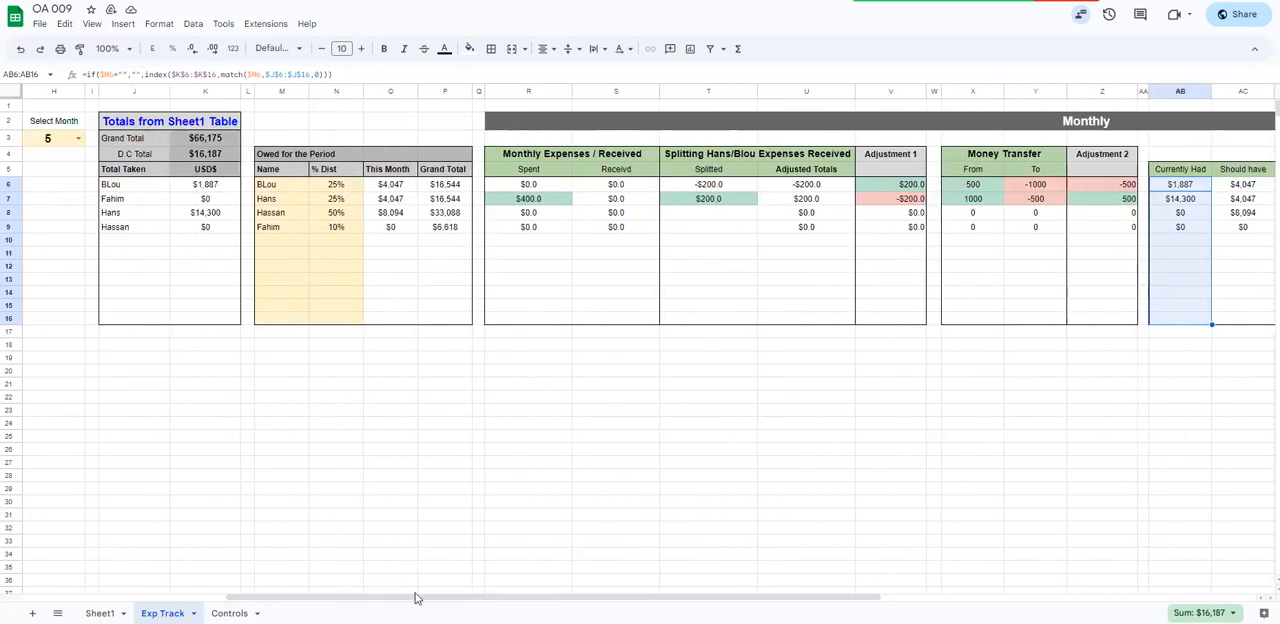
left_click_drag(417, 597, 737, 597)
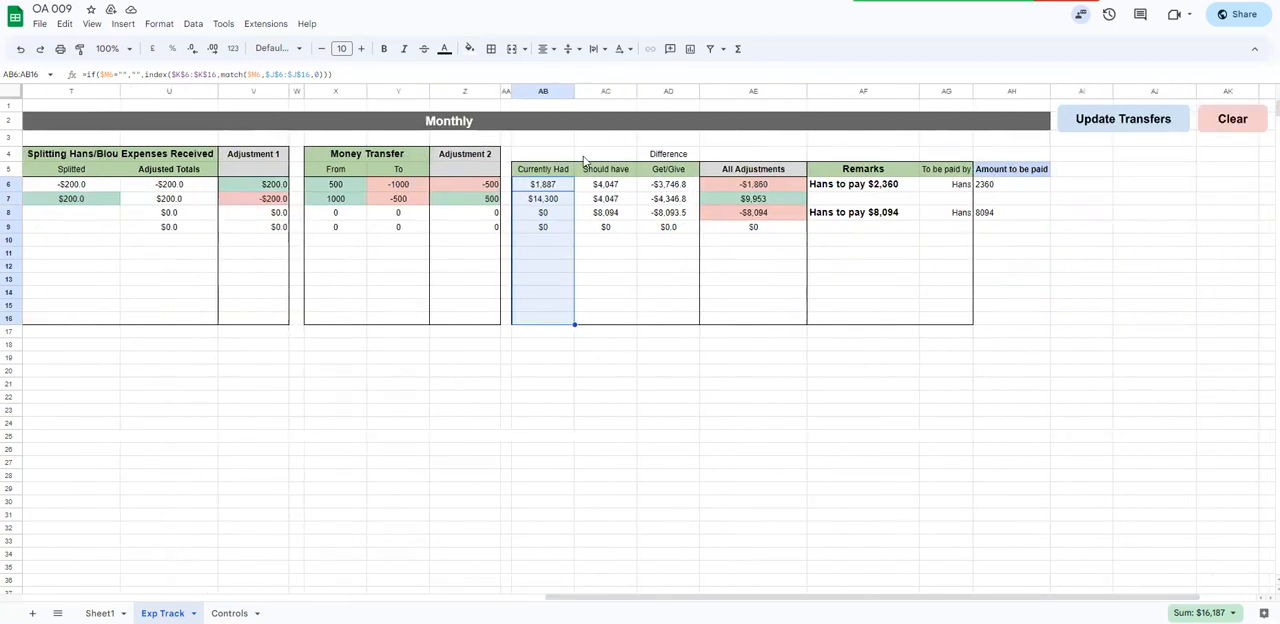
left_click_drag(598, 597, 320, 597)
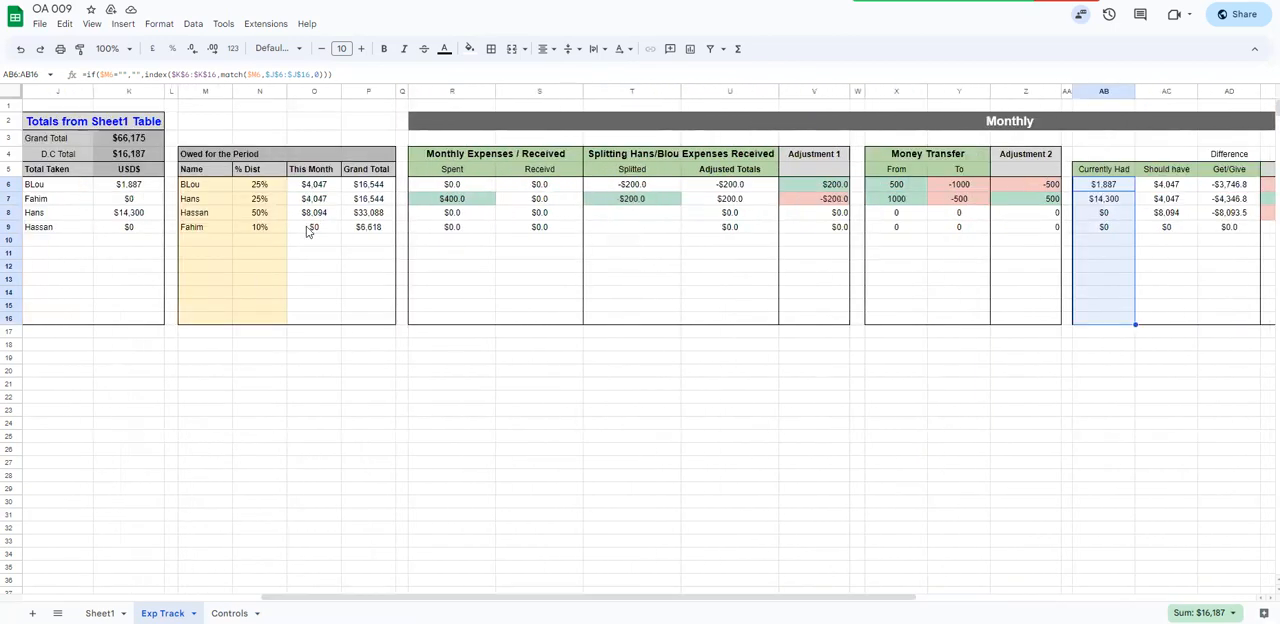
Enter the label "From Sheet1" in AB4, above the Currently Had heading
left_click_drag(488, 597, 791, 597)
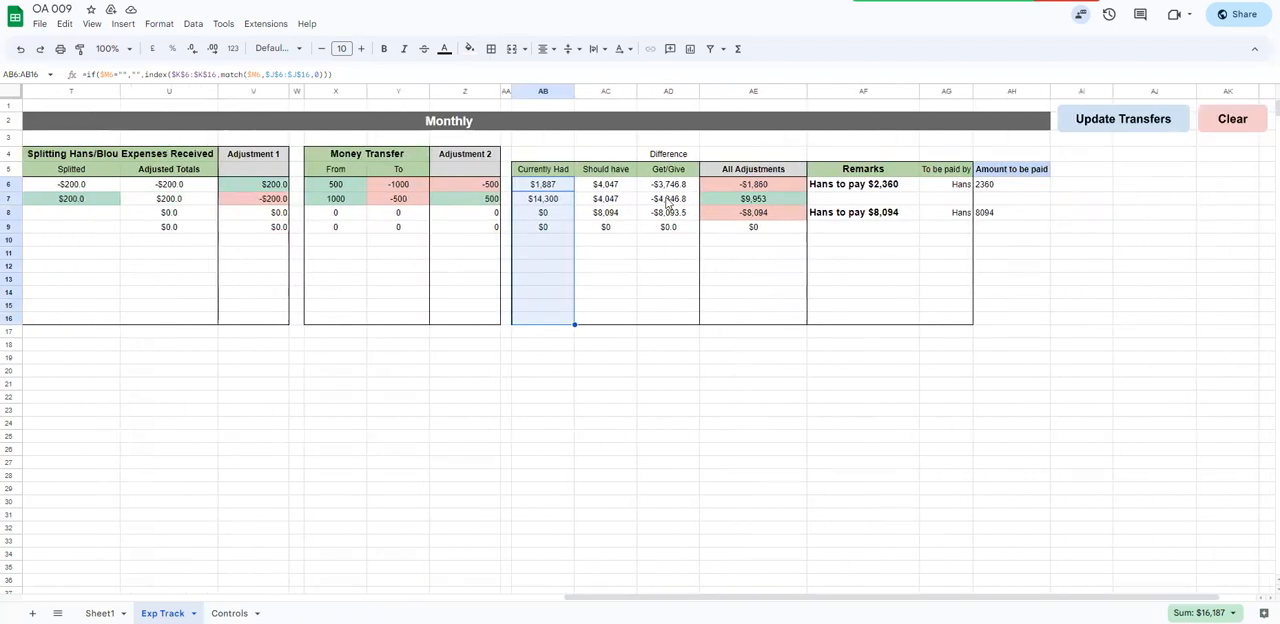
left_click(588, 152)
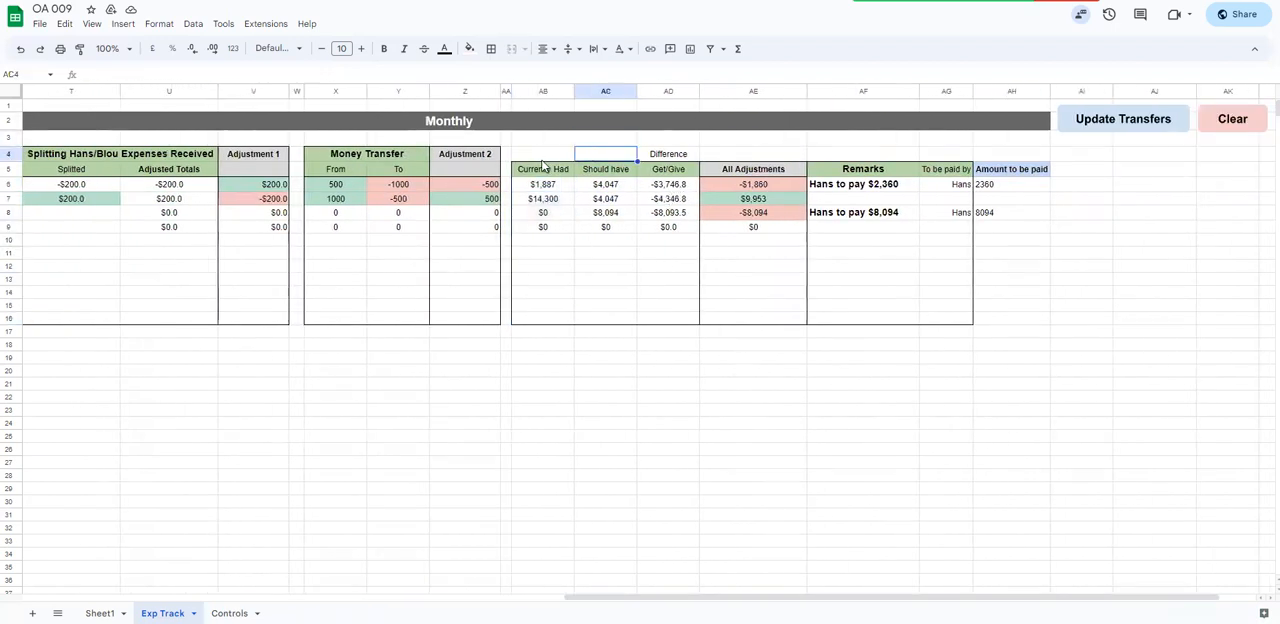
left_click(542, 159)
type("From Sheet1")
key("Return")
key("Up")
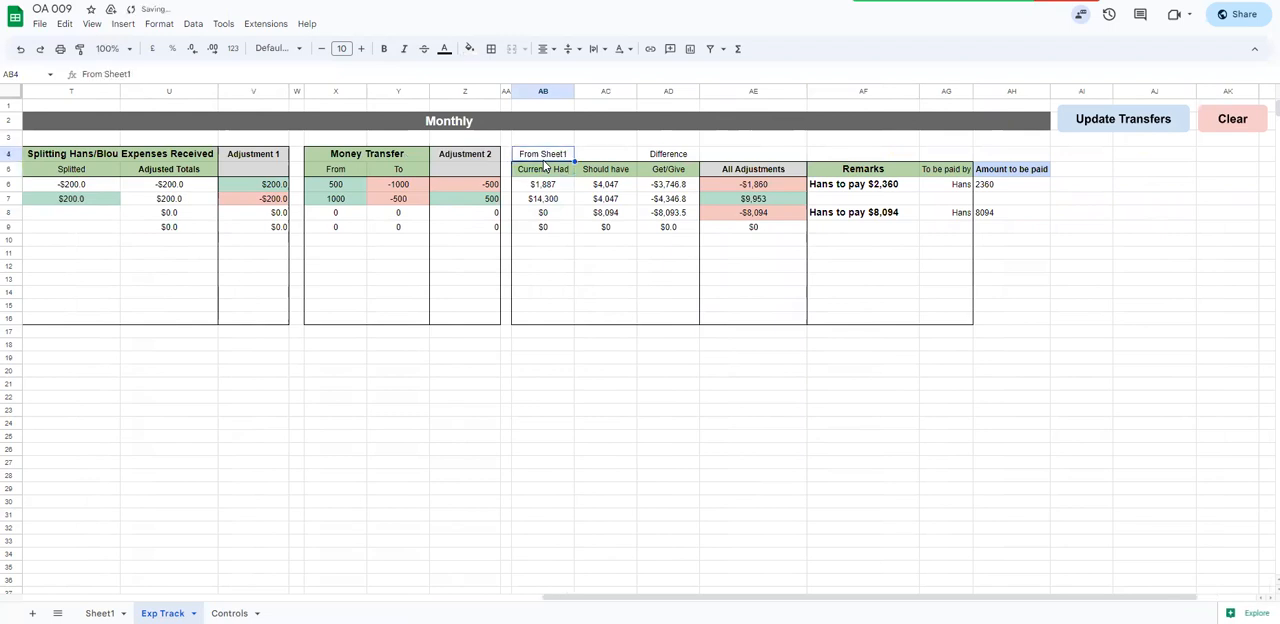
Enter the label "From %ages" in AC4, above the Should have heading
key("Right")
type("From S")
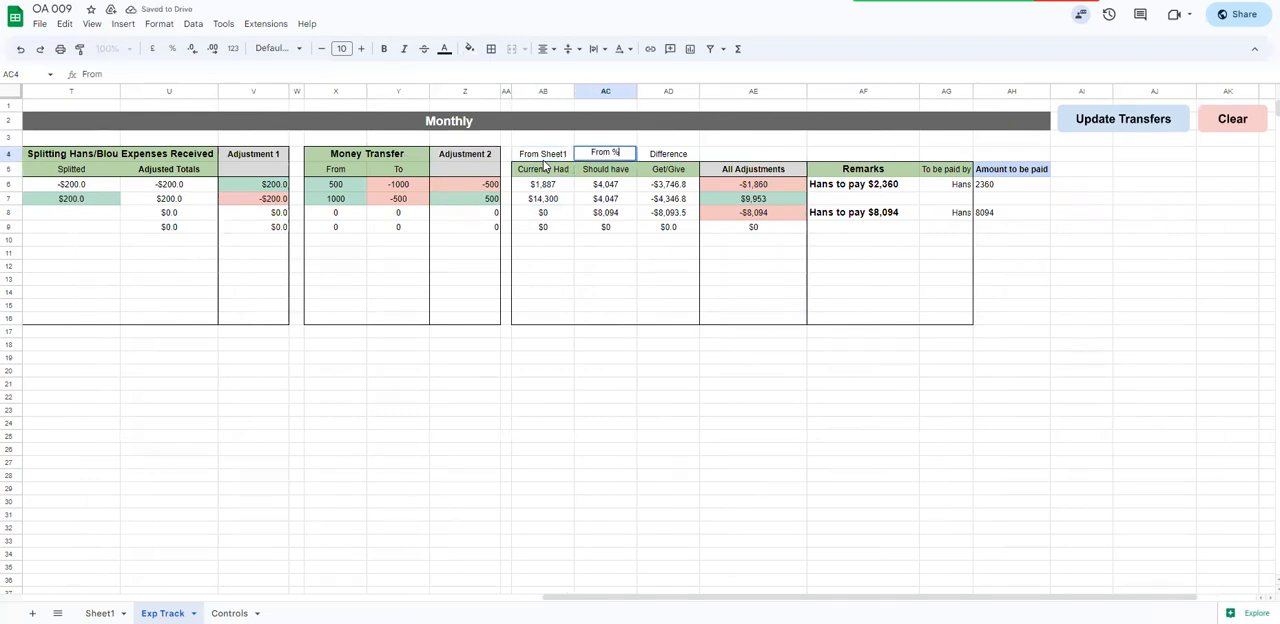
type("ages")
key("Return")
Examine the Currently Had and Should have columns and how Get/Give in AD6 draws on Adjustment 1 and Adjustment 2
left_click_drag(556, 190, 557, 230)
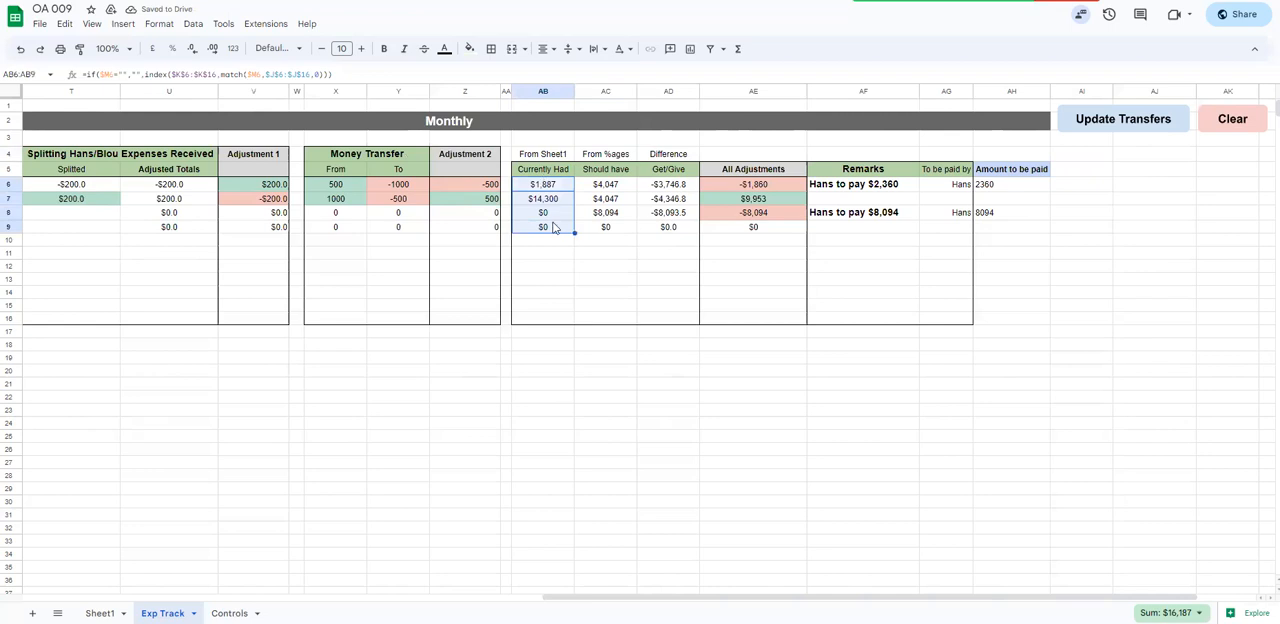
left_click_drag(548, 170, 545, 318)
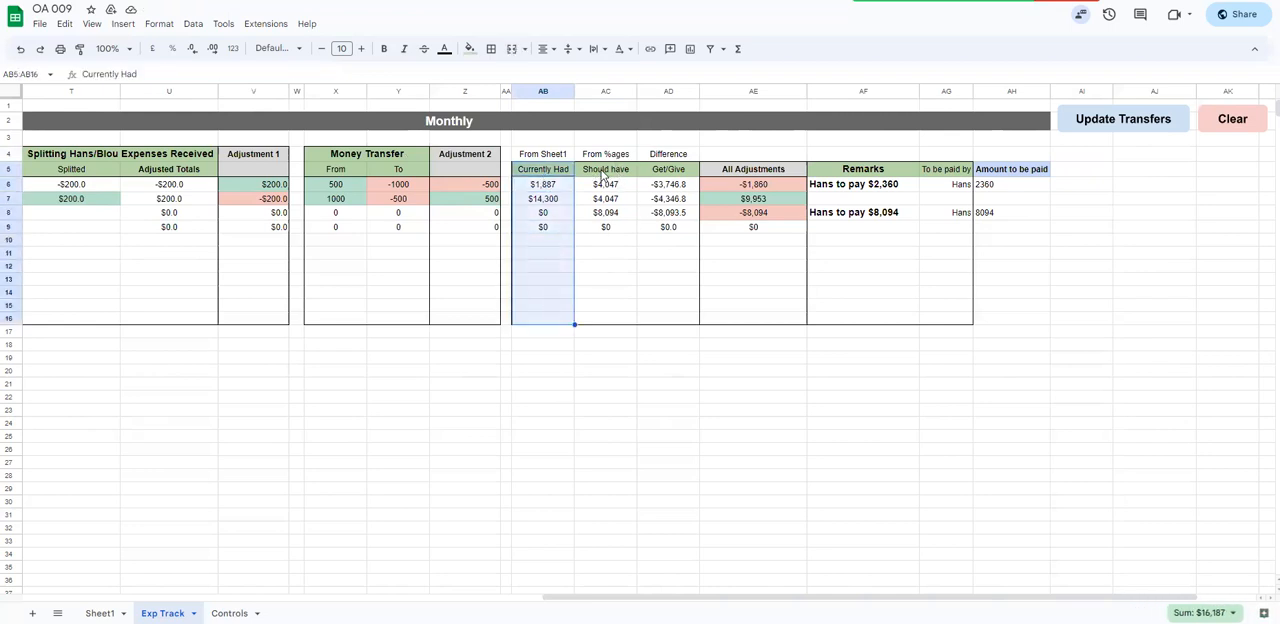
left_click_drag(604, 175, 603, 318)
left_click(667, 187)
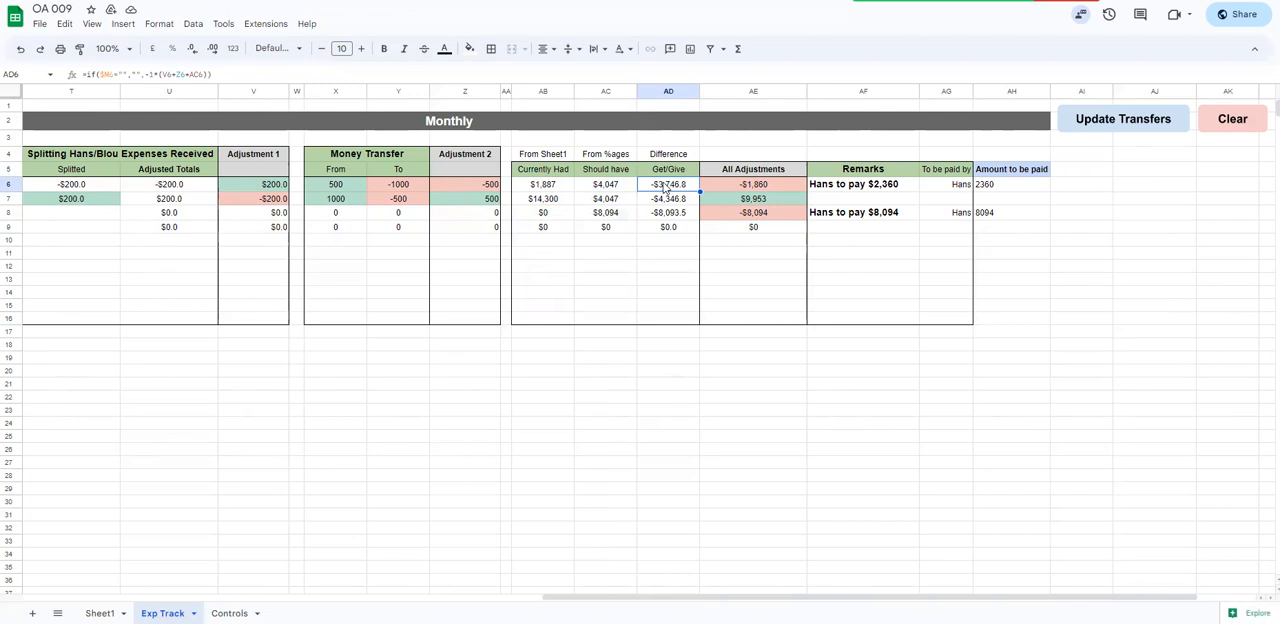
left_click(472, 187)
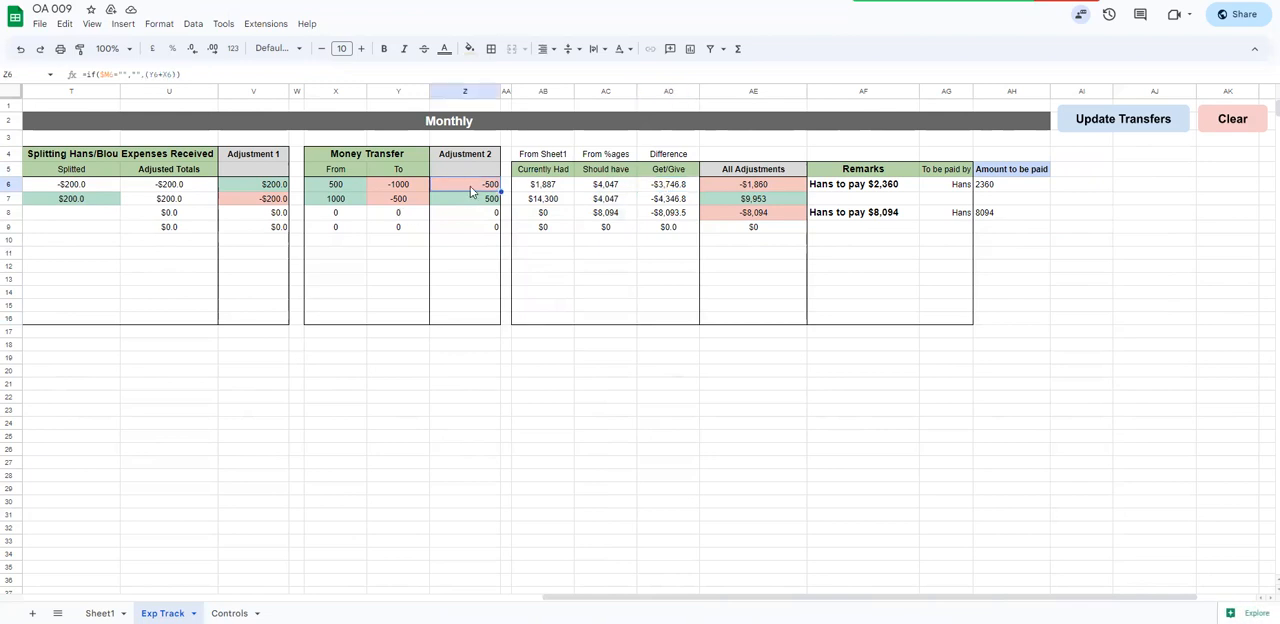
left_click(249, 187)
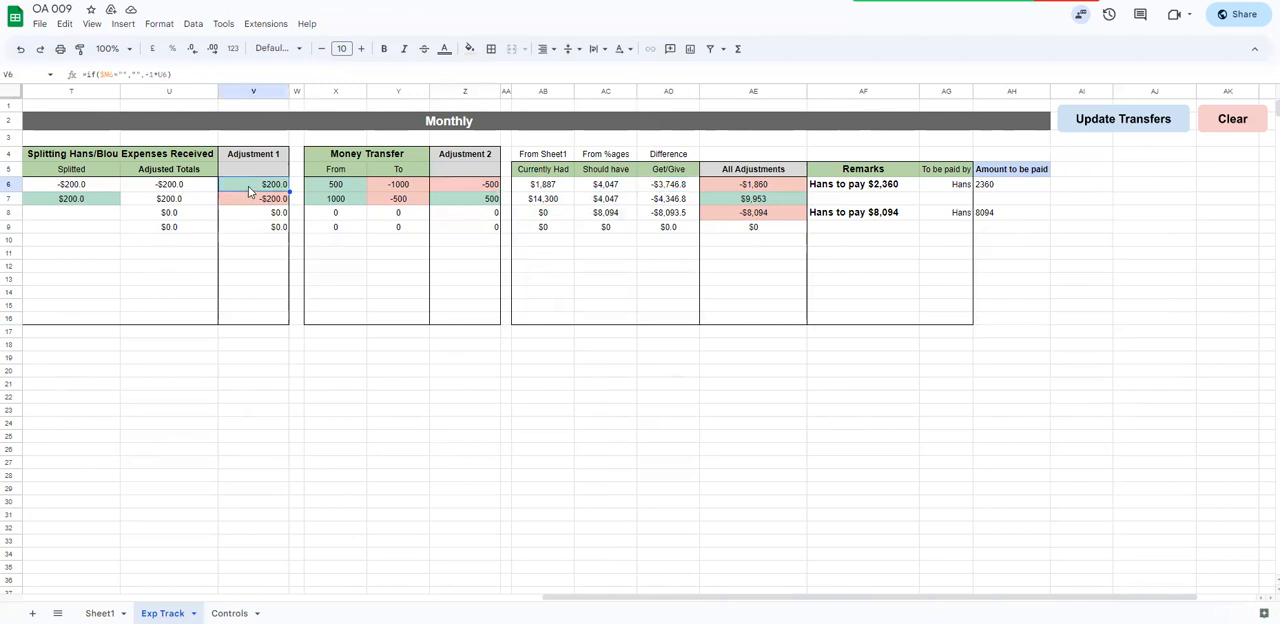
left_click(661, 187)
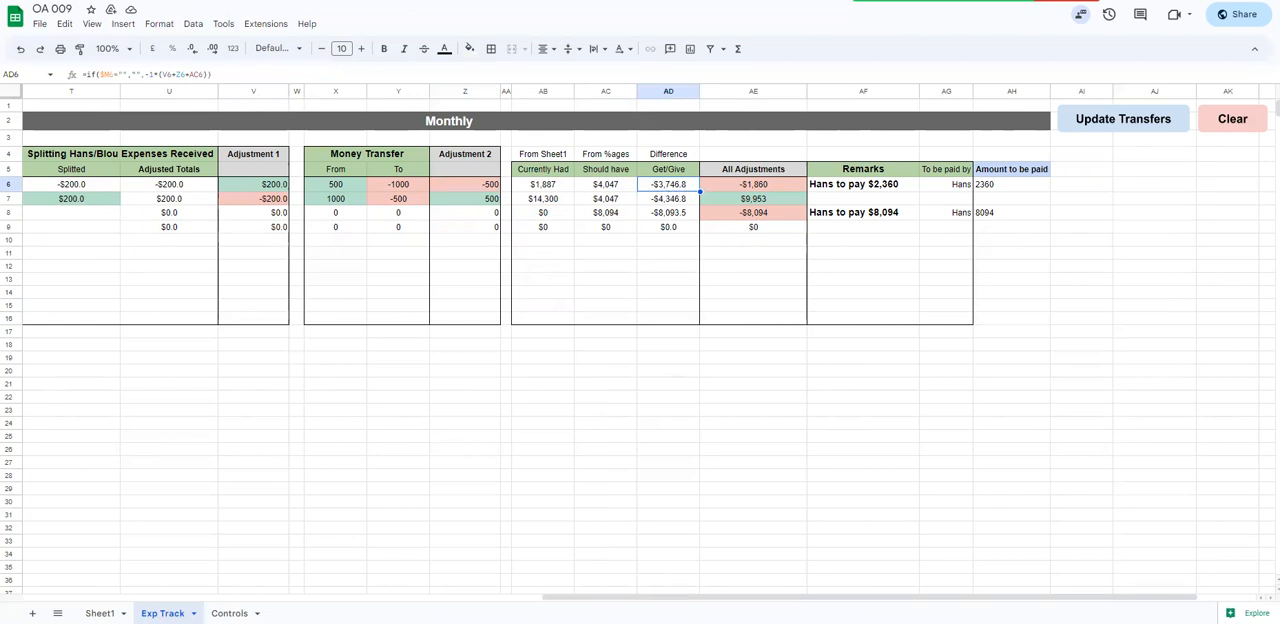
Set the USD$ amount of the second Expenses / Received entry (E5) to 1000
scroll(340, 190, "left", 10)
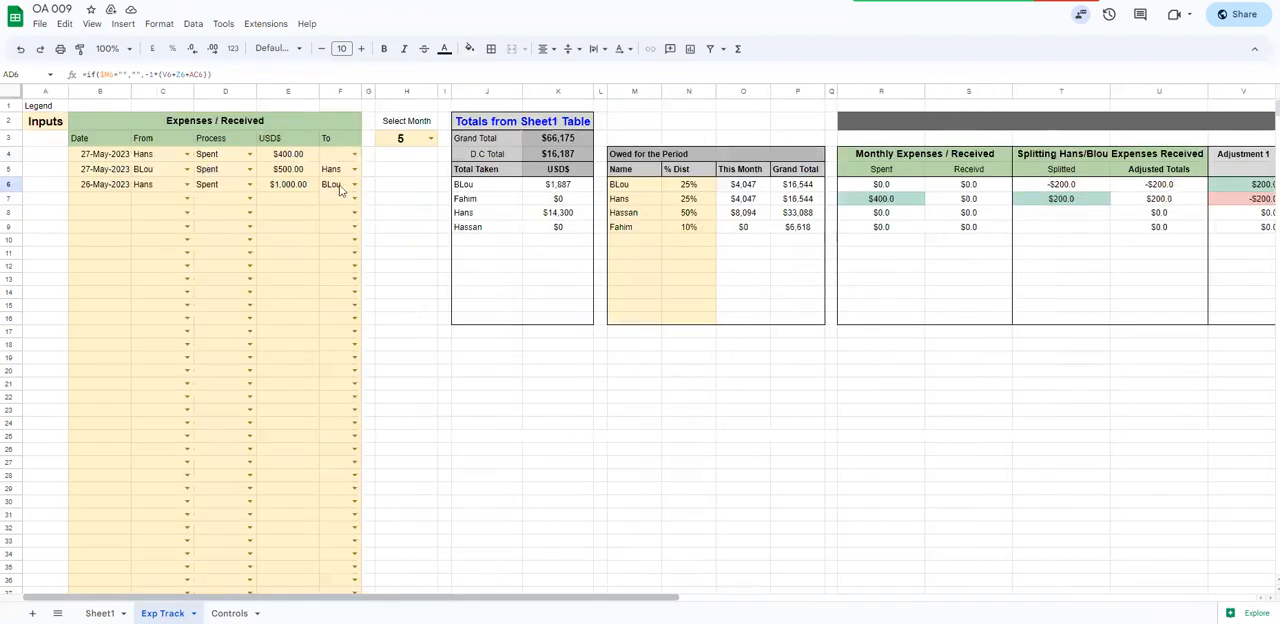
left_click(292, 170)
type("1000")
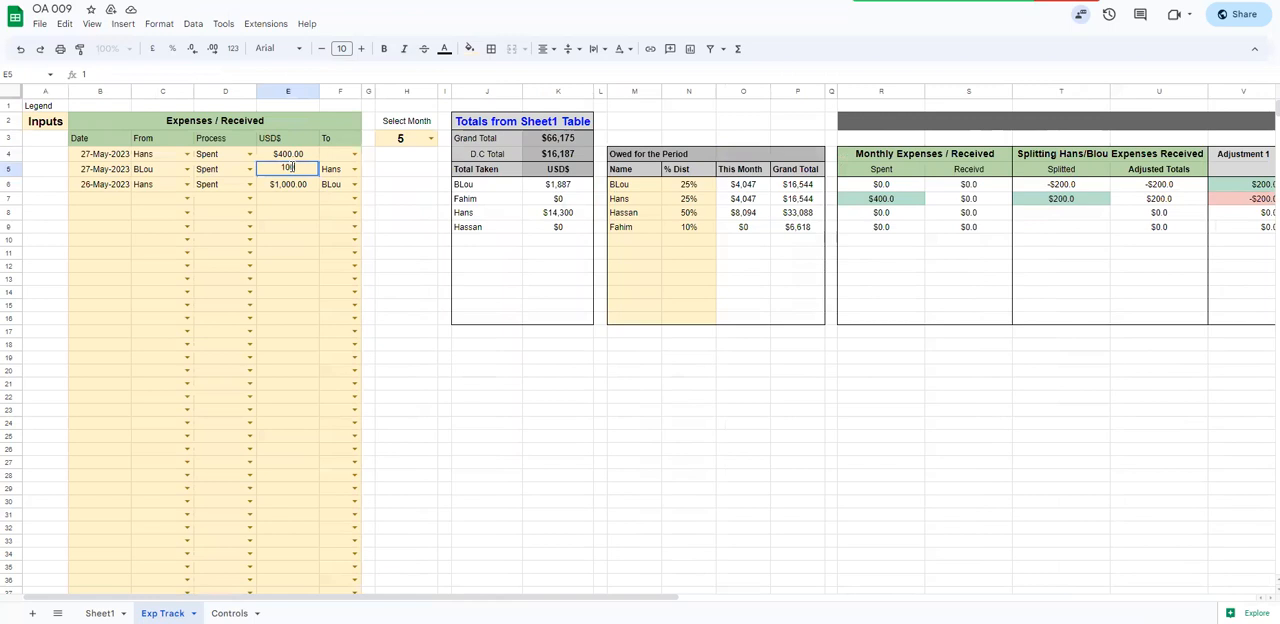
key("Return")
Examine row 6 across the Currently Had, Should have, Get/Give and All Adjustments columns
left_click_drag(447, 598, 906, 598)
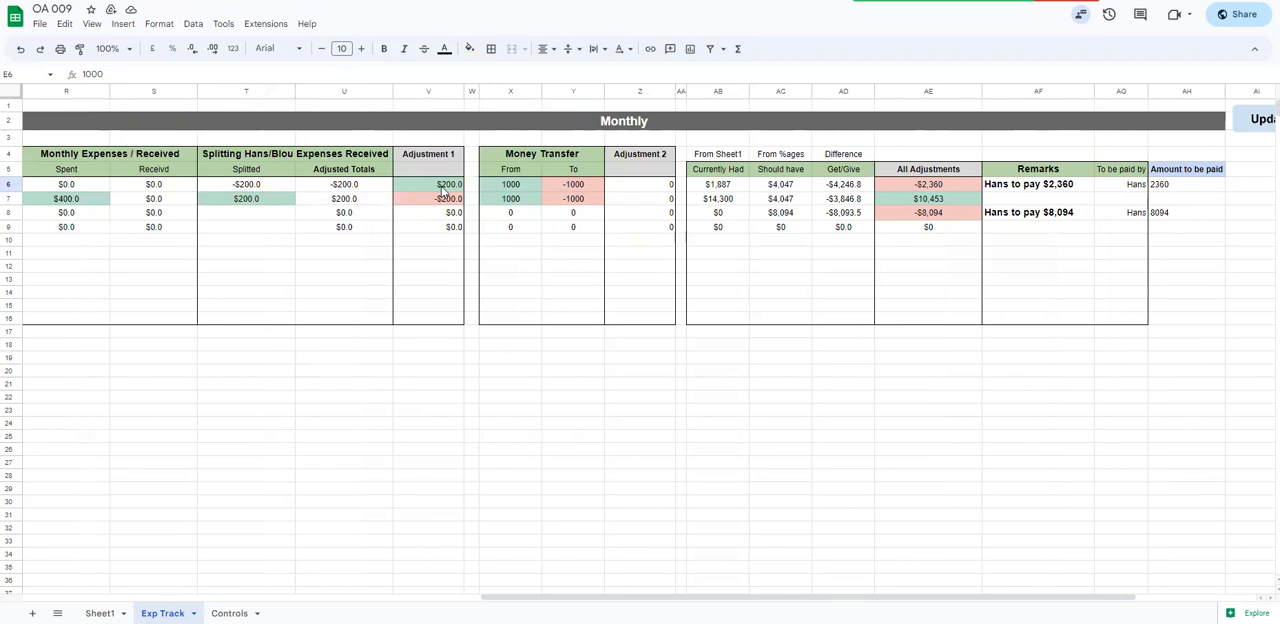
left_click(720, 188)
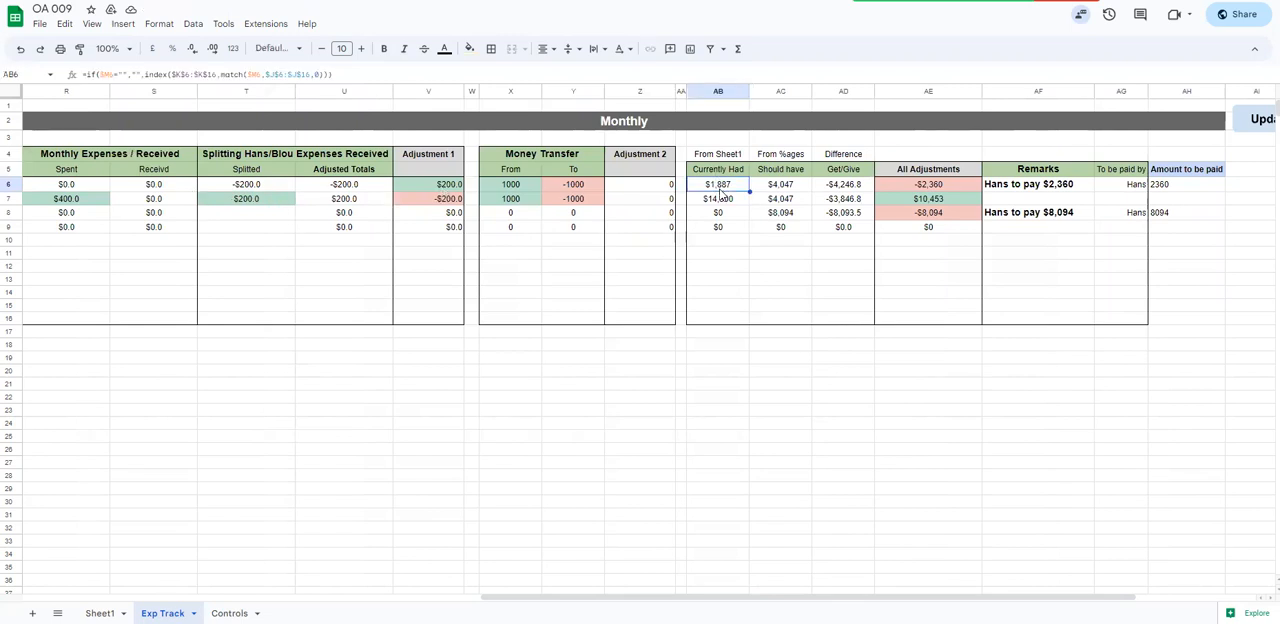
left_click(798, 189)
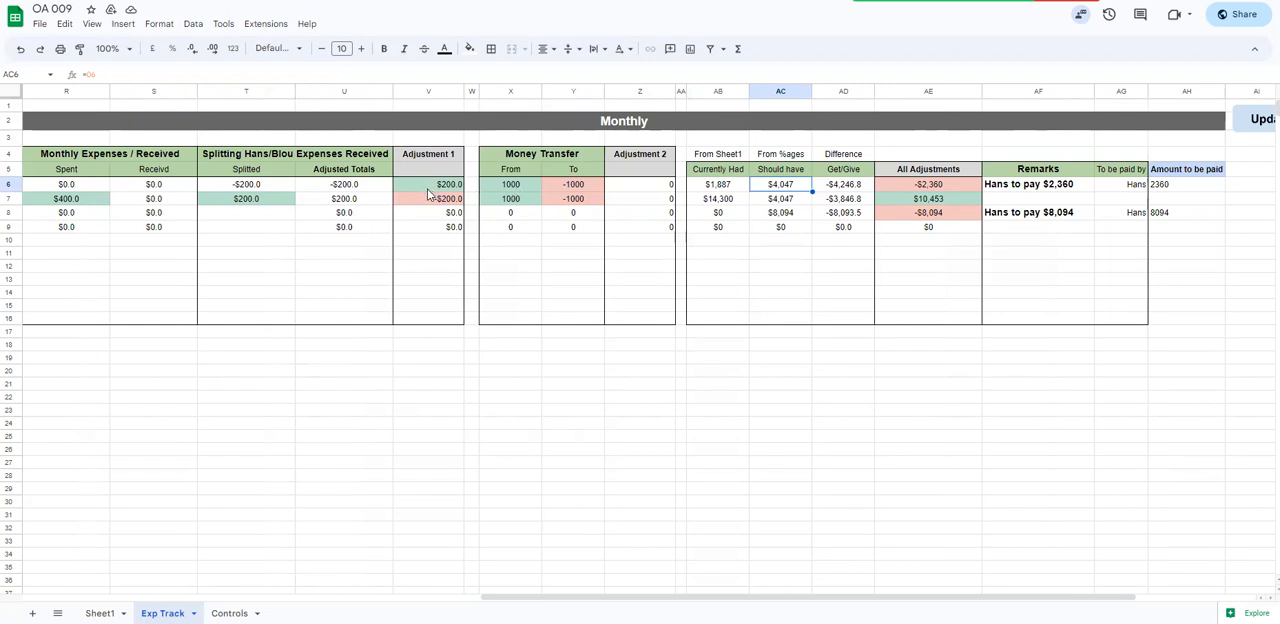
left_click(843, 186)
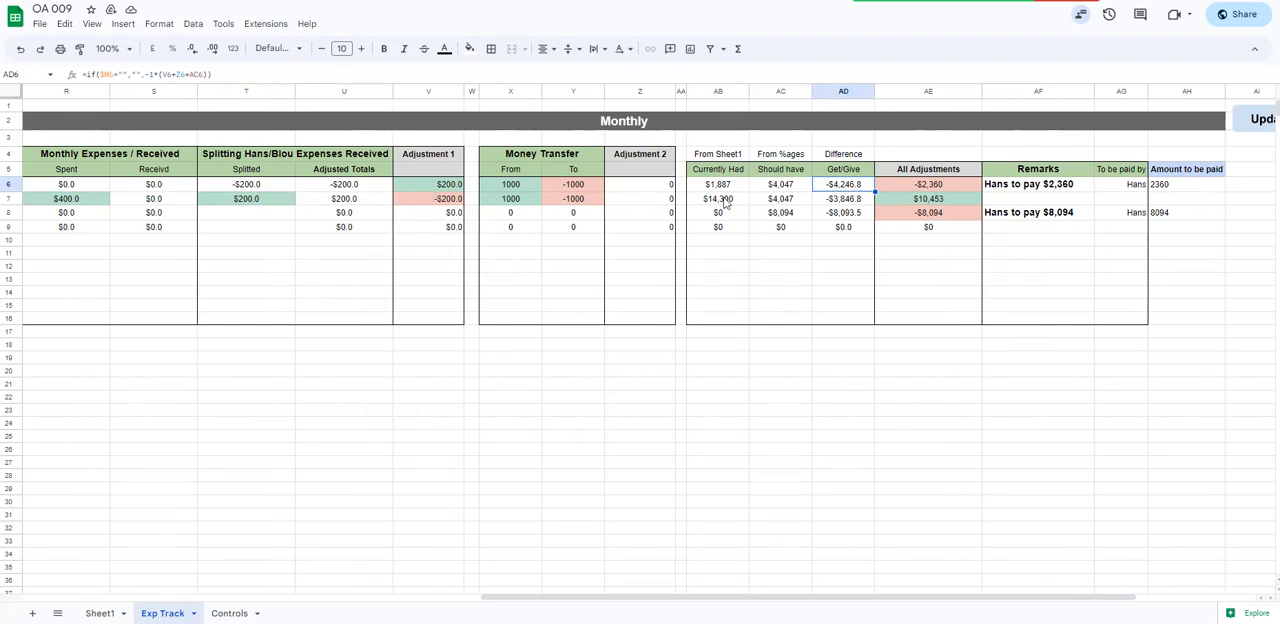
left_click(918, 187)
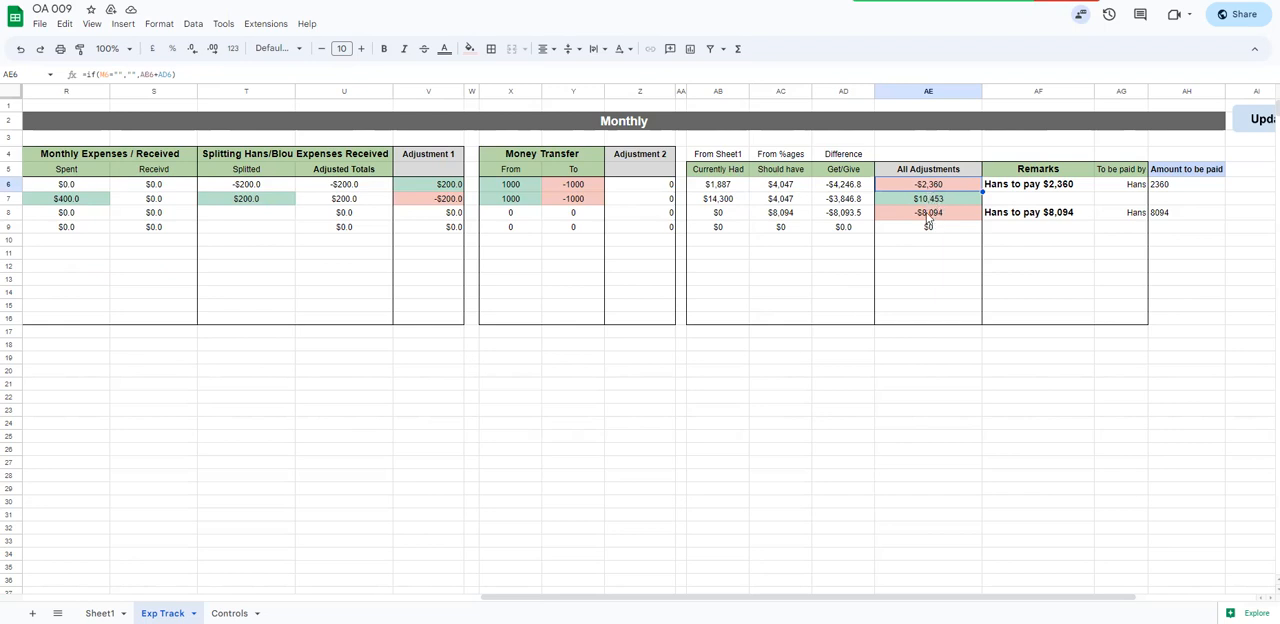
Clear the payment remarks, check the emptied Remarks and To be paid by cells, and regenerate them with Update Transfers
left_click_drag(920, 597, 1017, 597)
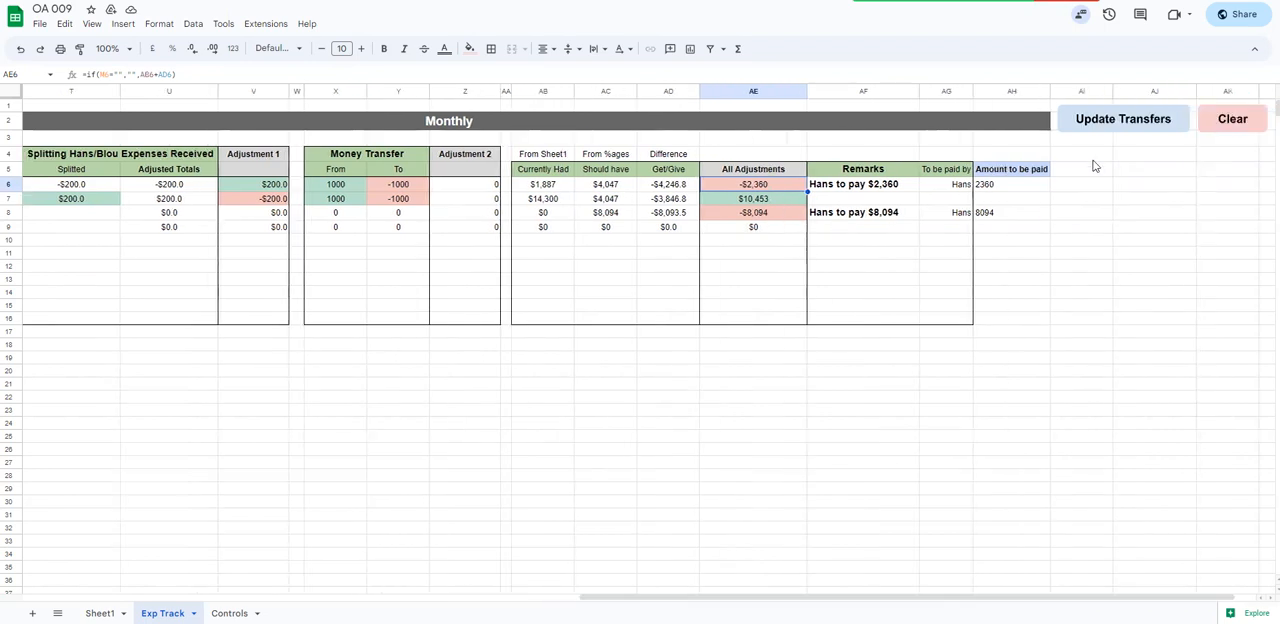
left_click(1234, 127)
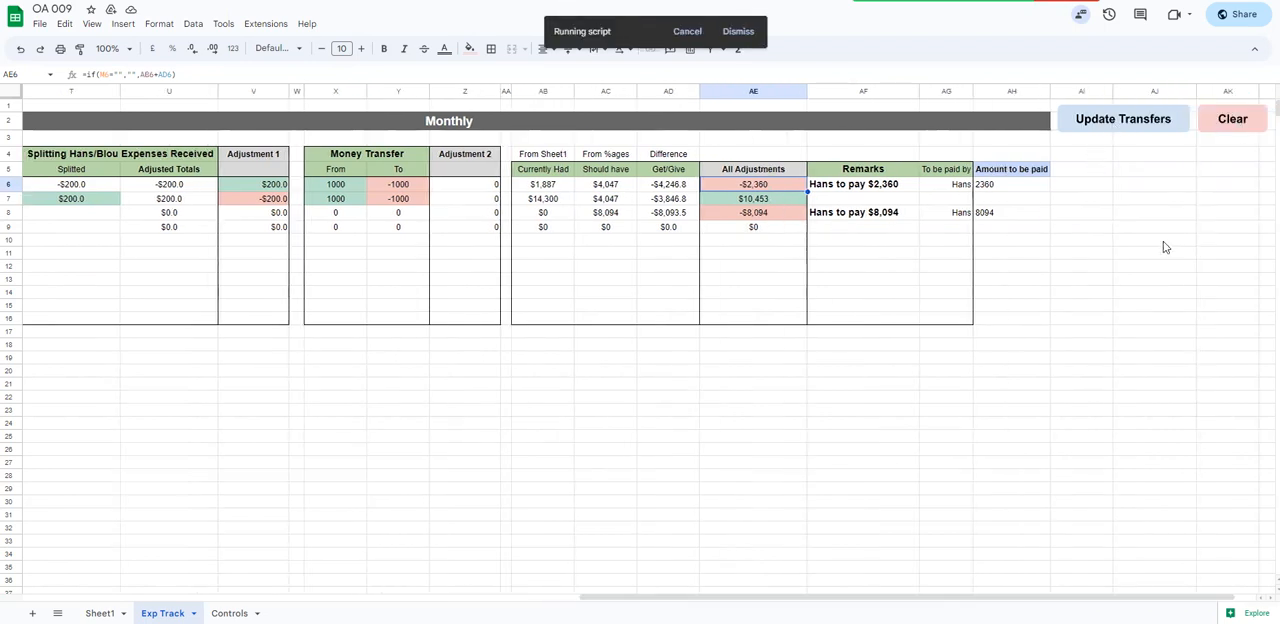
left_click_drag(862, 170, 953, 322)
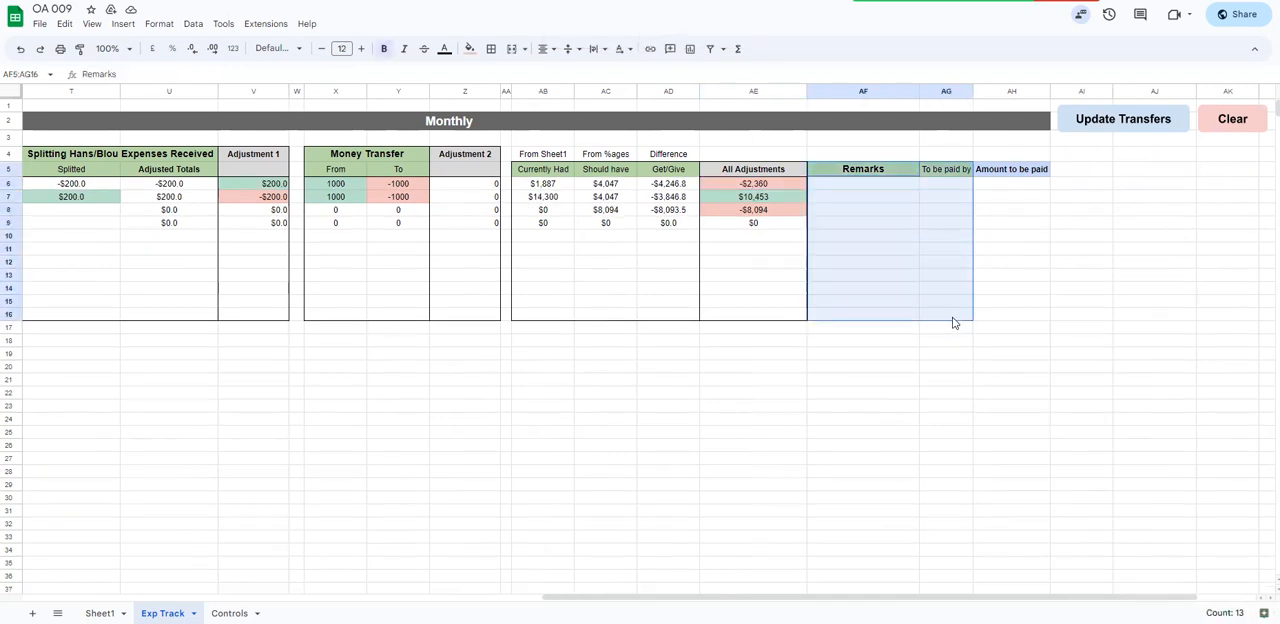
left_click(846, 196)
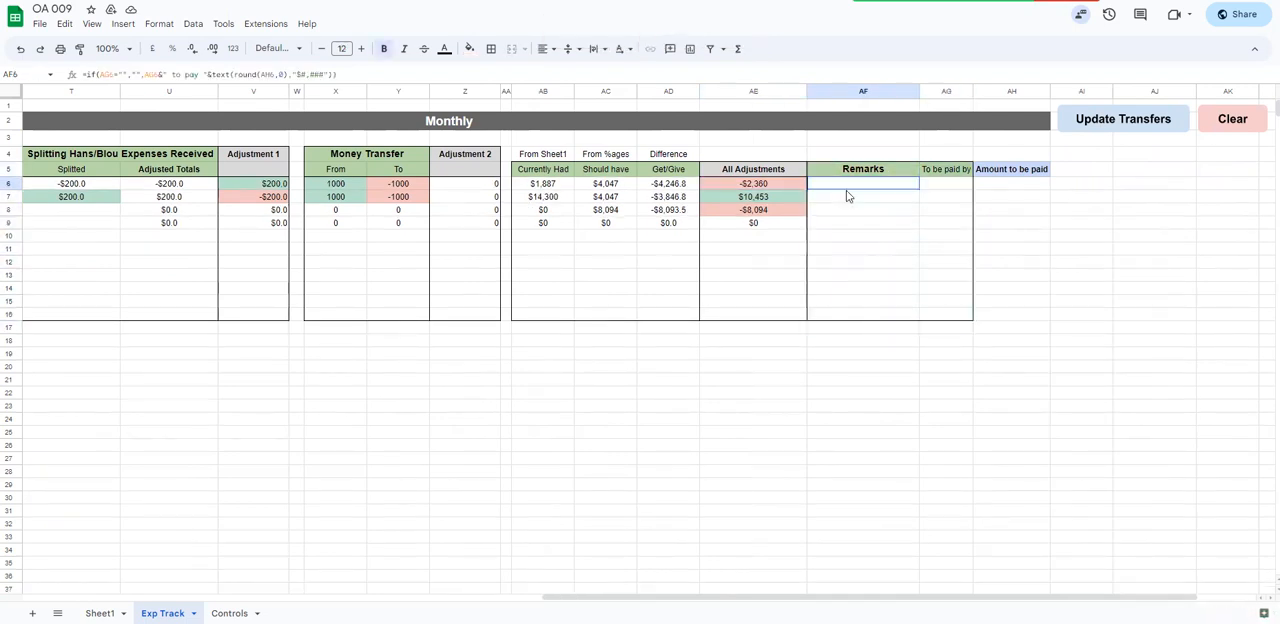
left_click(967, 187)
left_click(1112, 121)
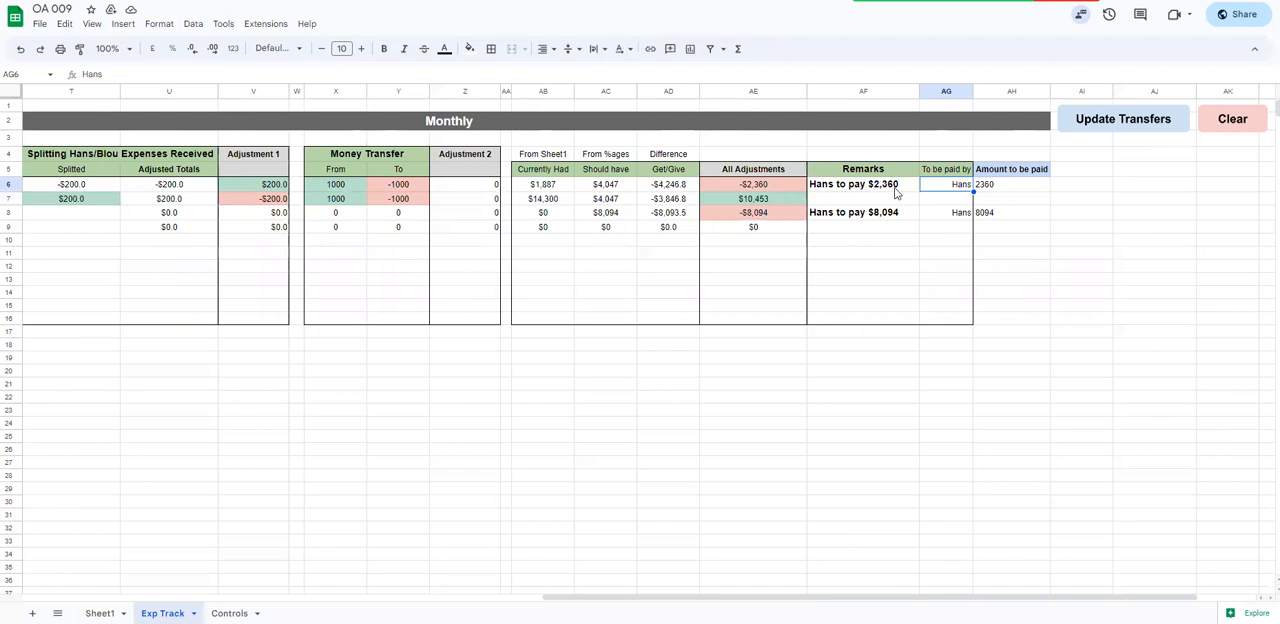
Compare the All Adjustments amount in AE7 with the Amount to be paid values in AH6:AH8 and the Remarks block
left_click(760, 201)
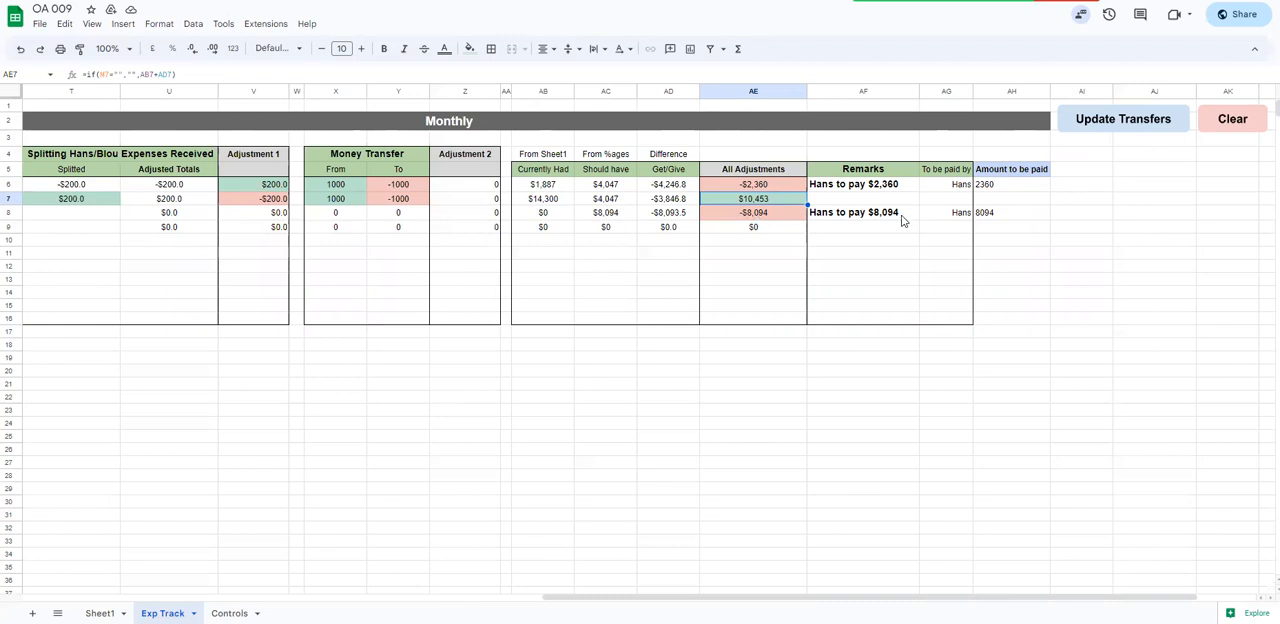
left_click_drag(985, 186, 986, 218)
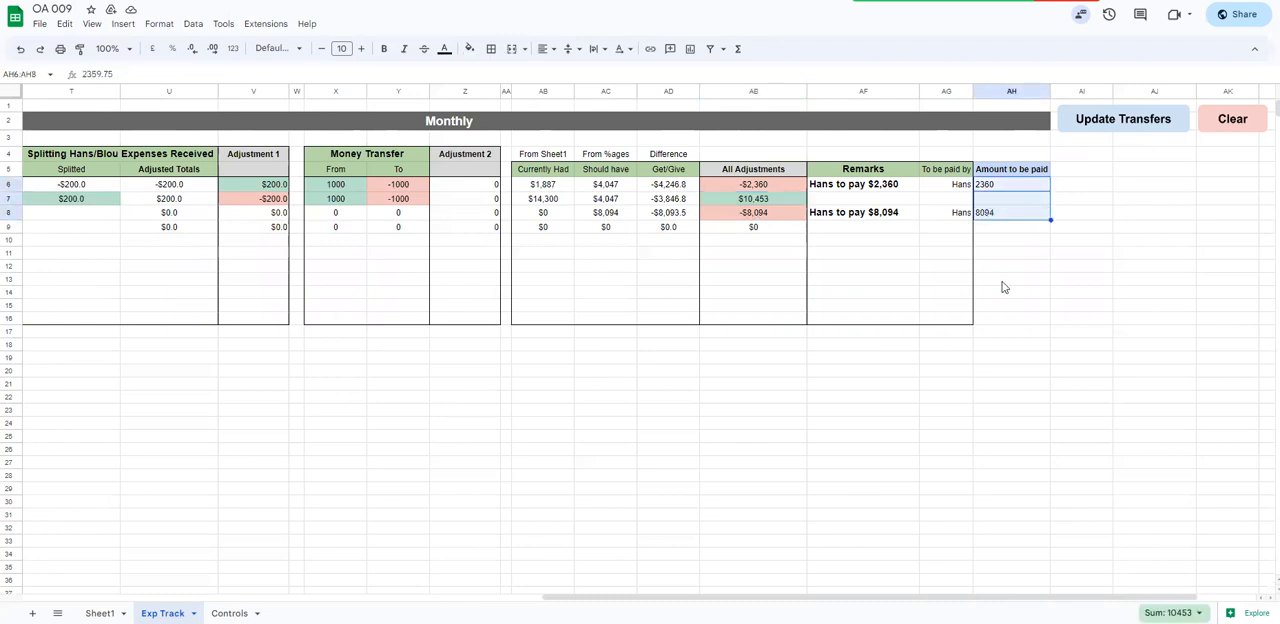
left_click(766, 199)
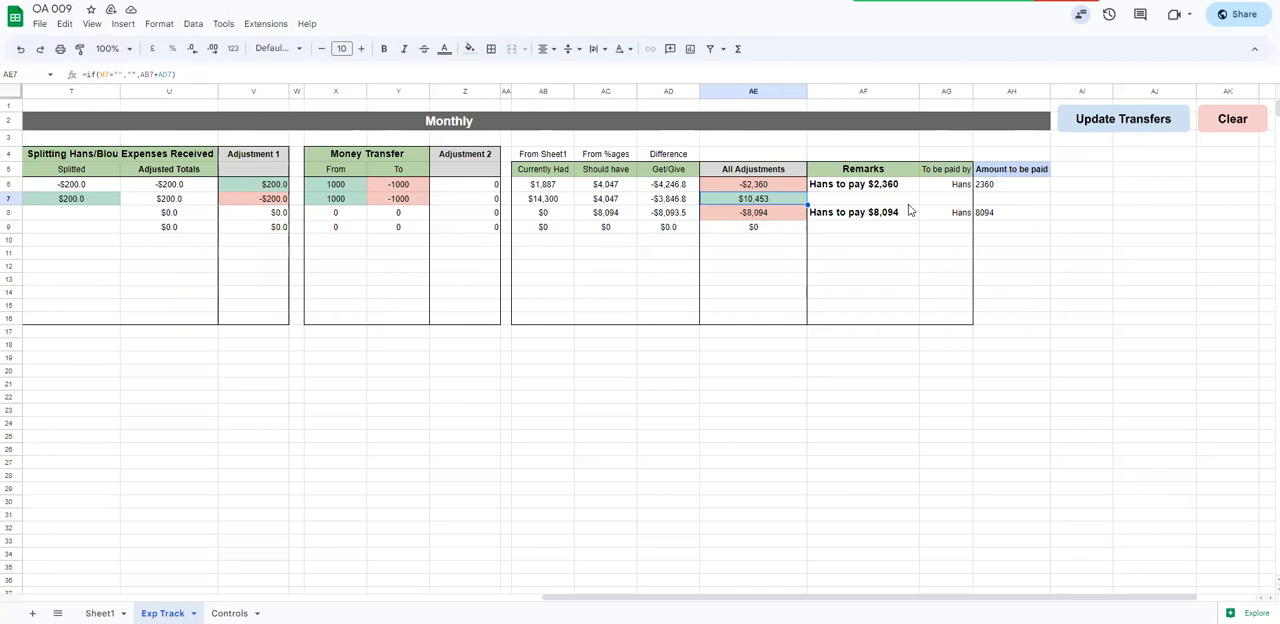
left_click_drag(863, 172, 999, 328)
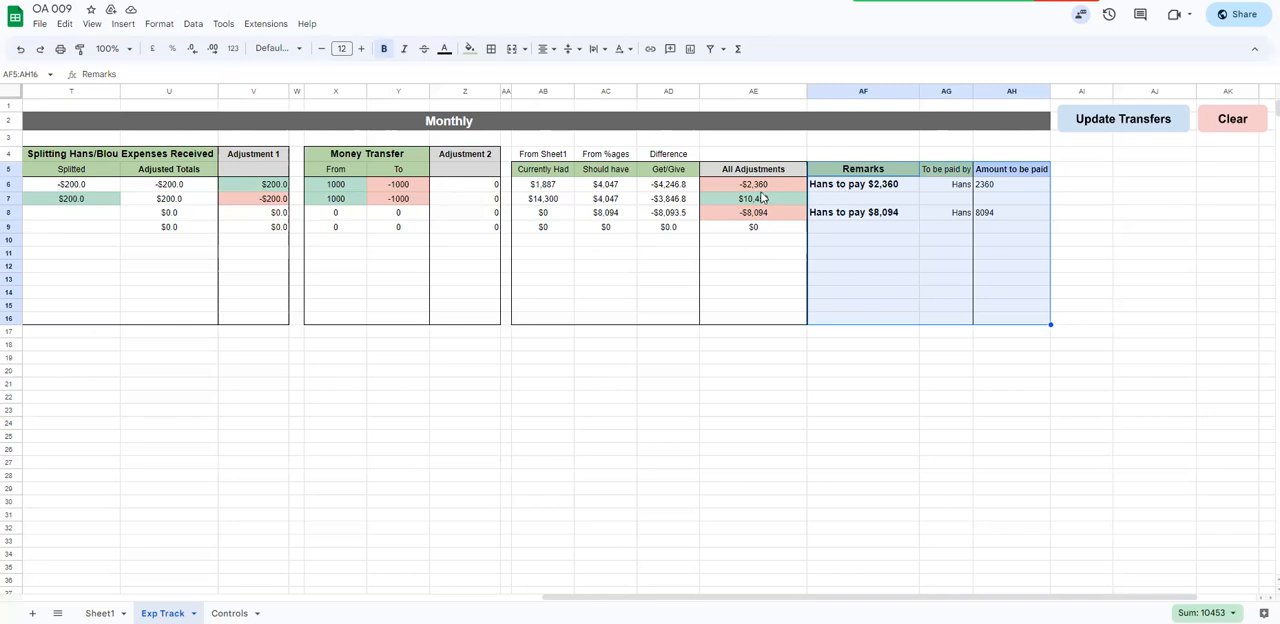
left_click_drag(753, 169, 772, 325)
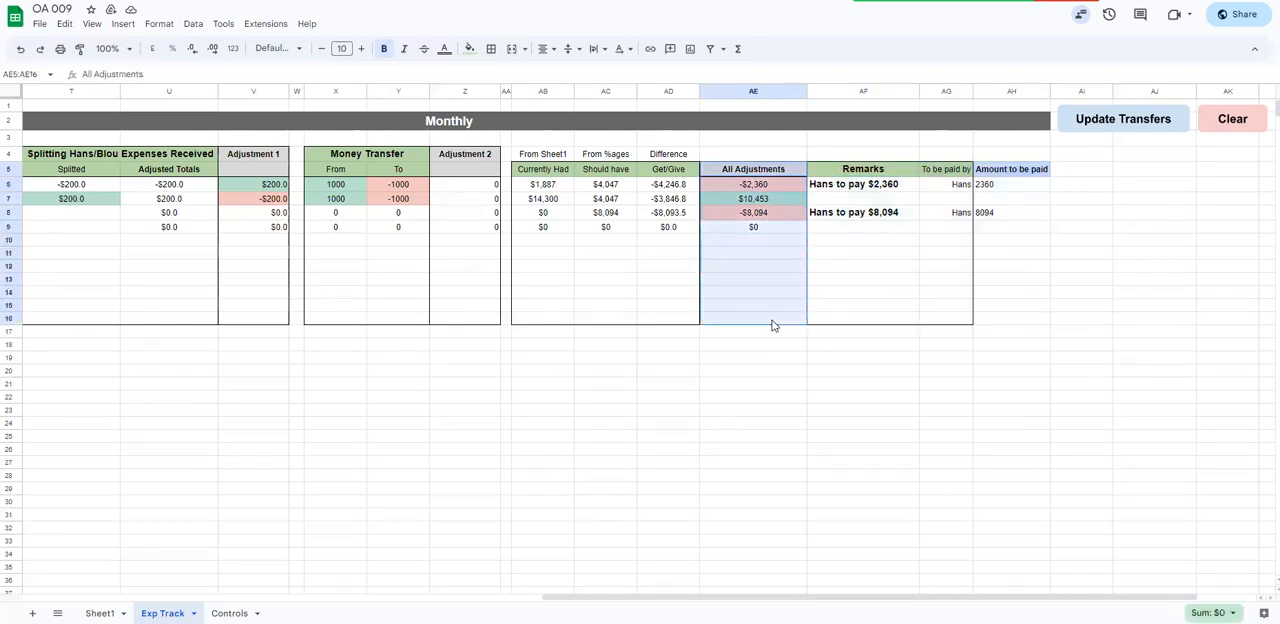
left_click_drag(848, 172, 1006, 321)
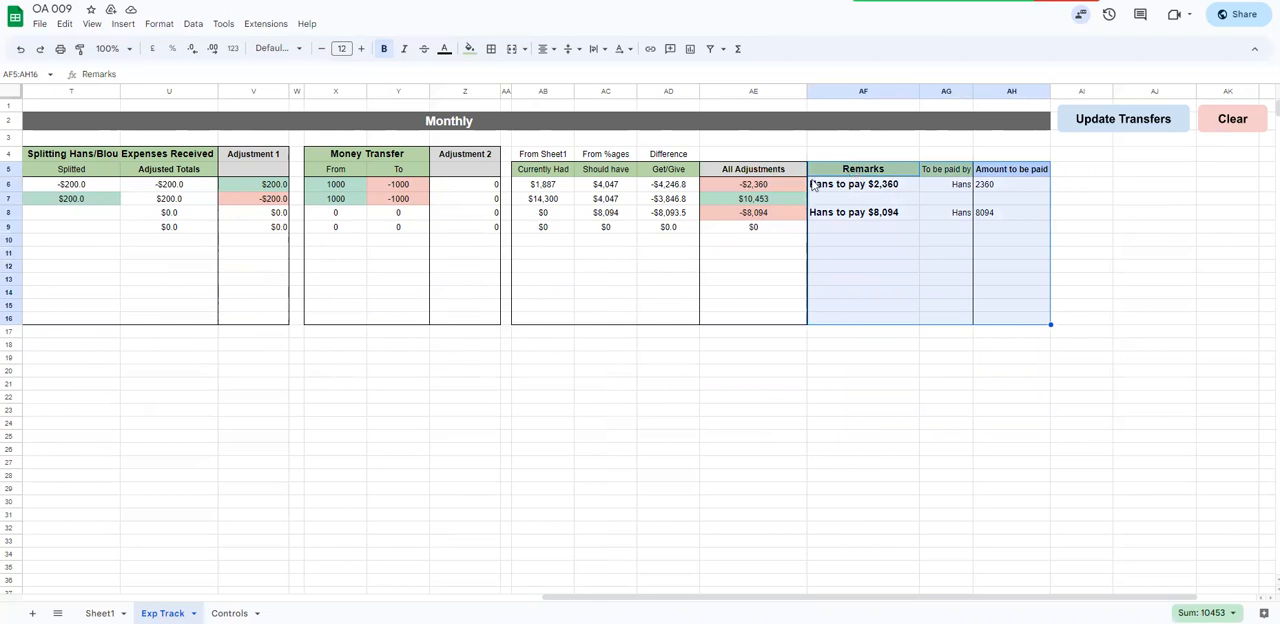
left_click(753, 195)
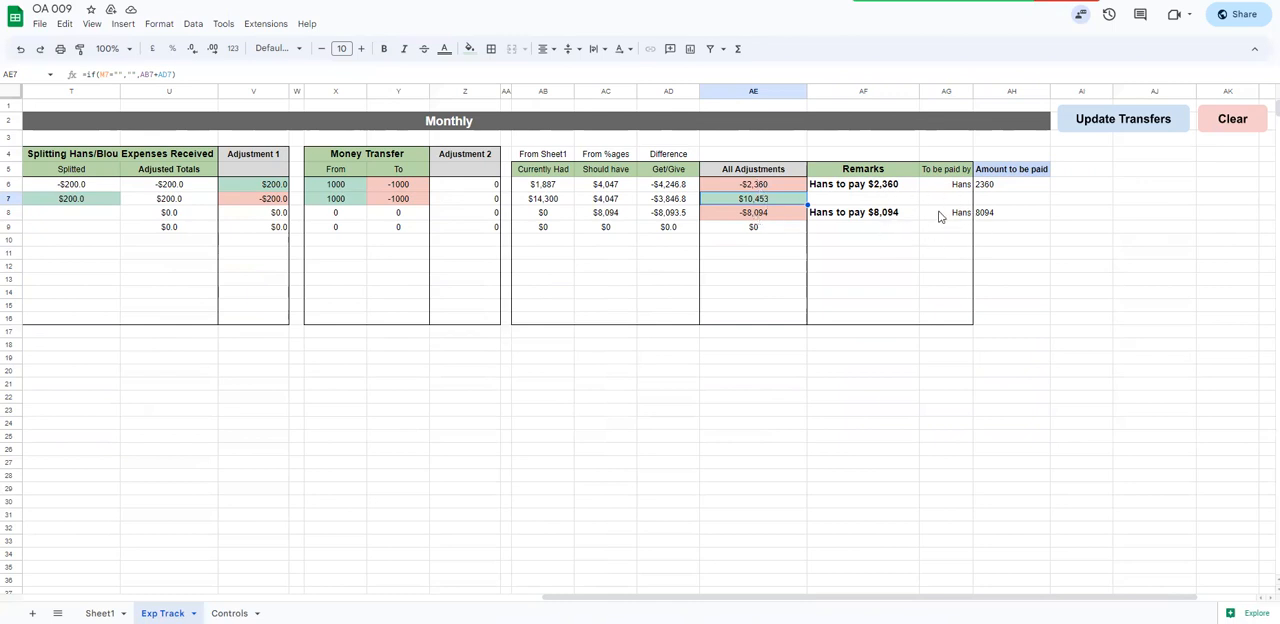
Check the individual All Adjustments values in rows 6 to 8 against their Remarks, To be paid by and Amount to be paid entries
left_click_drag(757, 187, 762, 214)
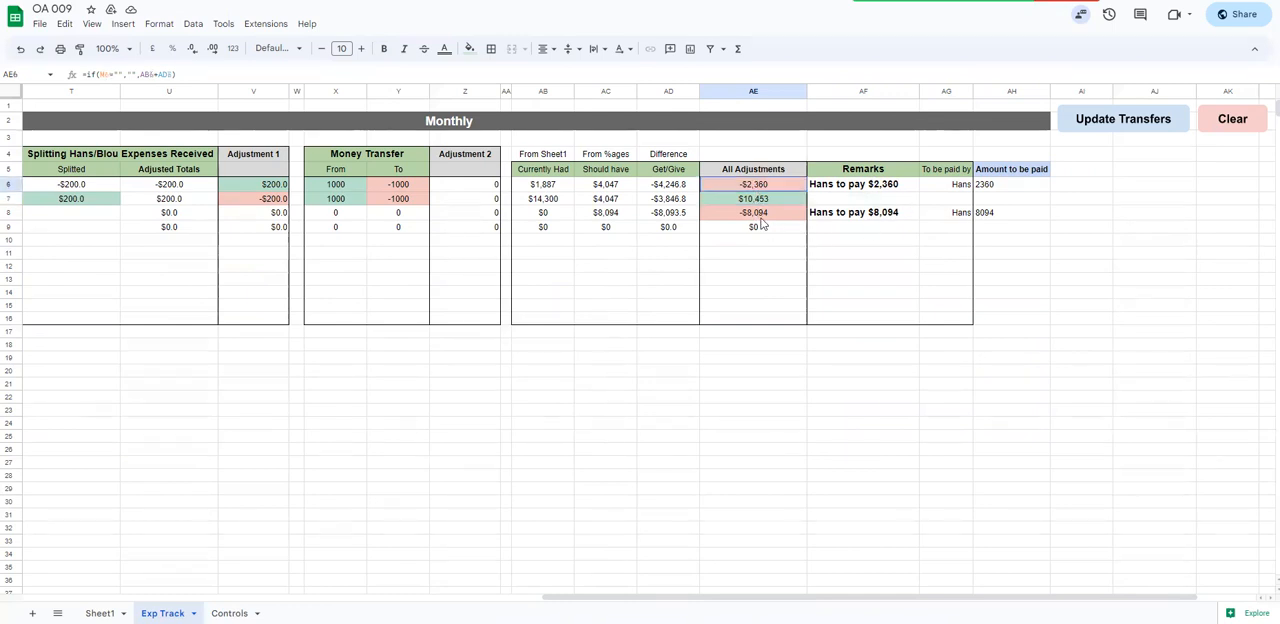
left_click_drag(770, 321, 769, 323)
left_click(742, 190)
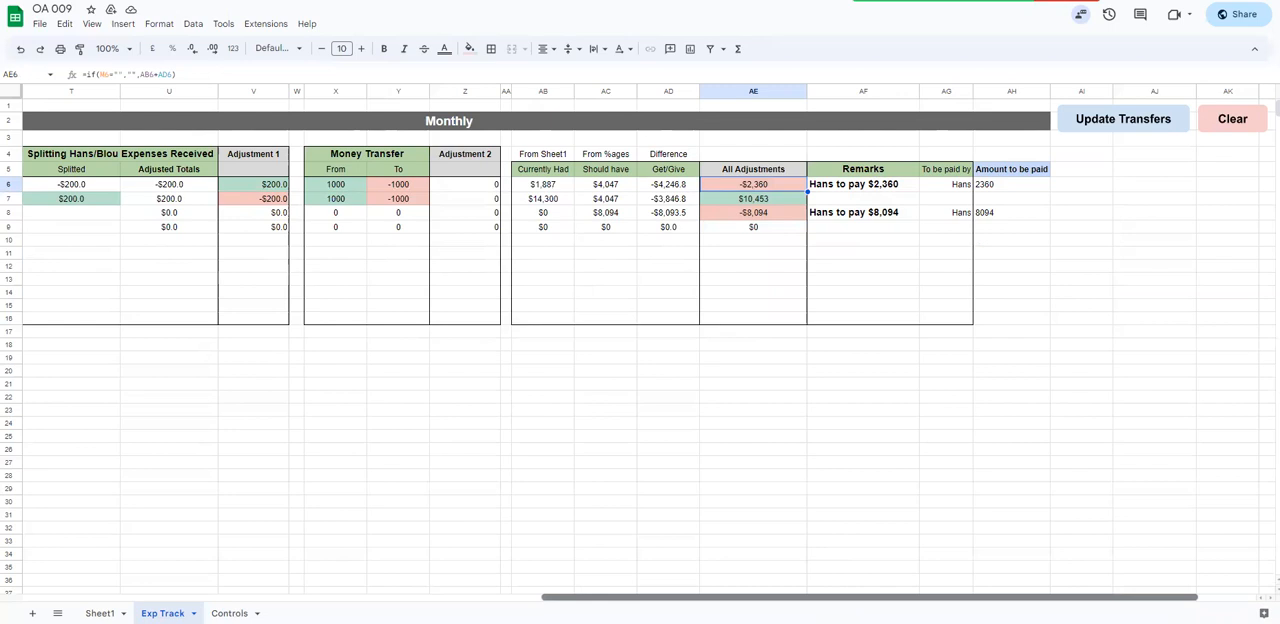
left_click_drag(826, 598, 802, 598)
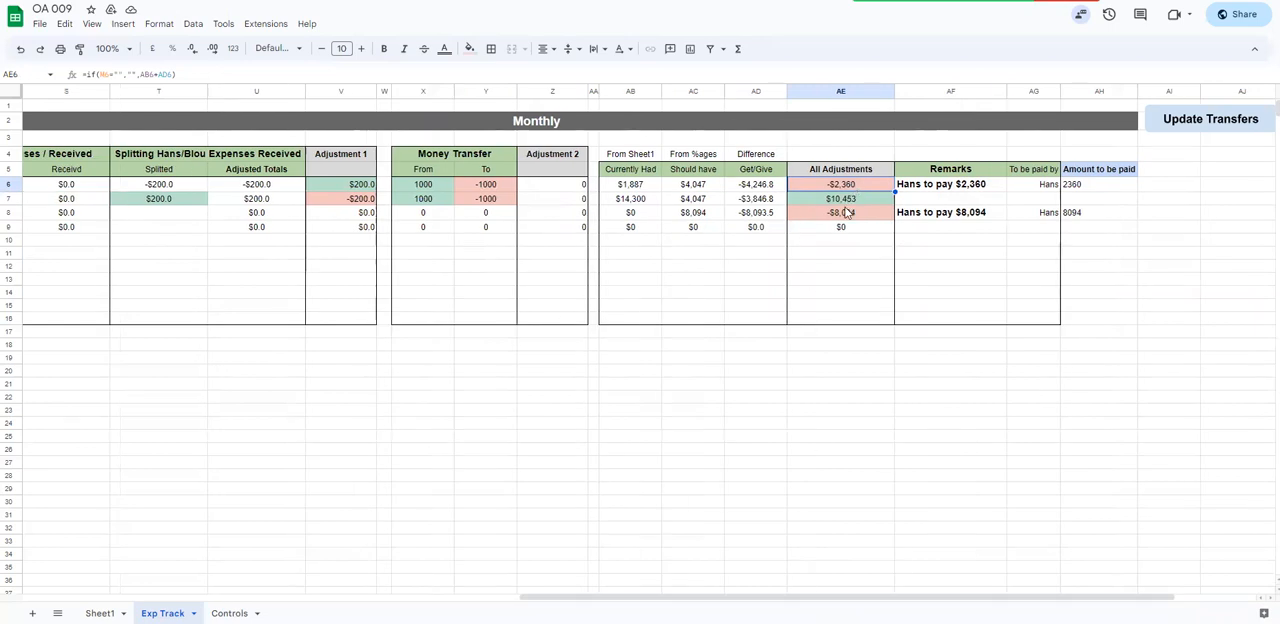
left_click(836, 203)
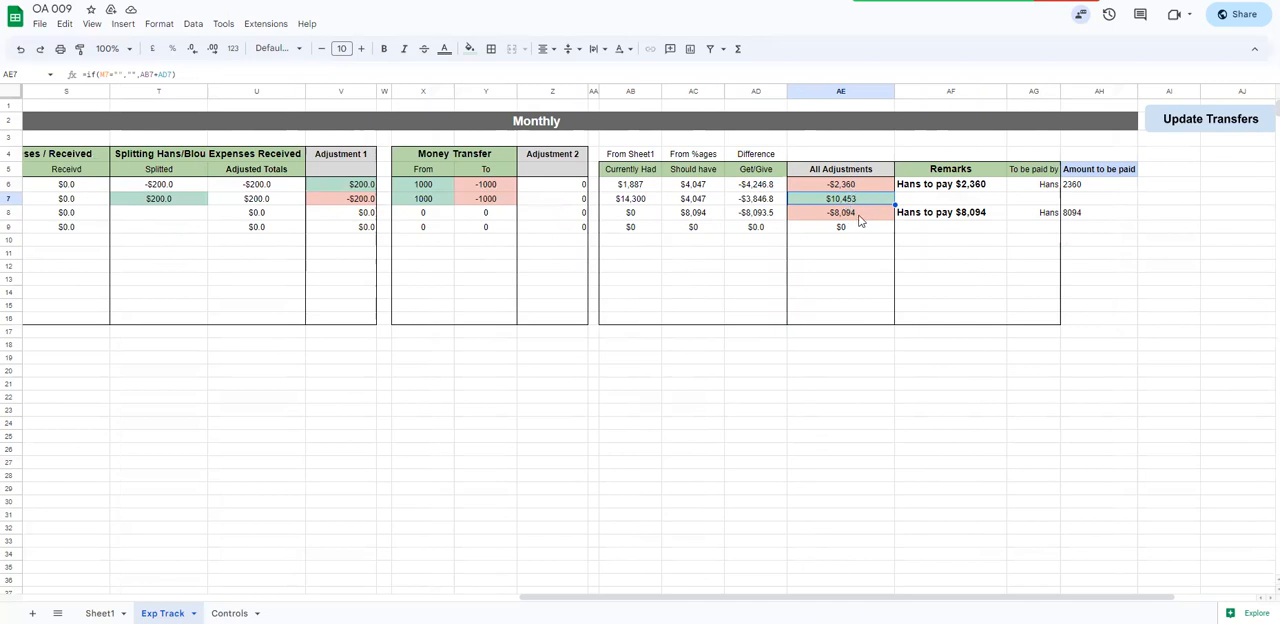
left_click(910, 188)
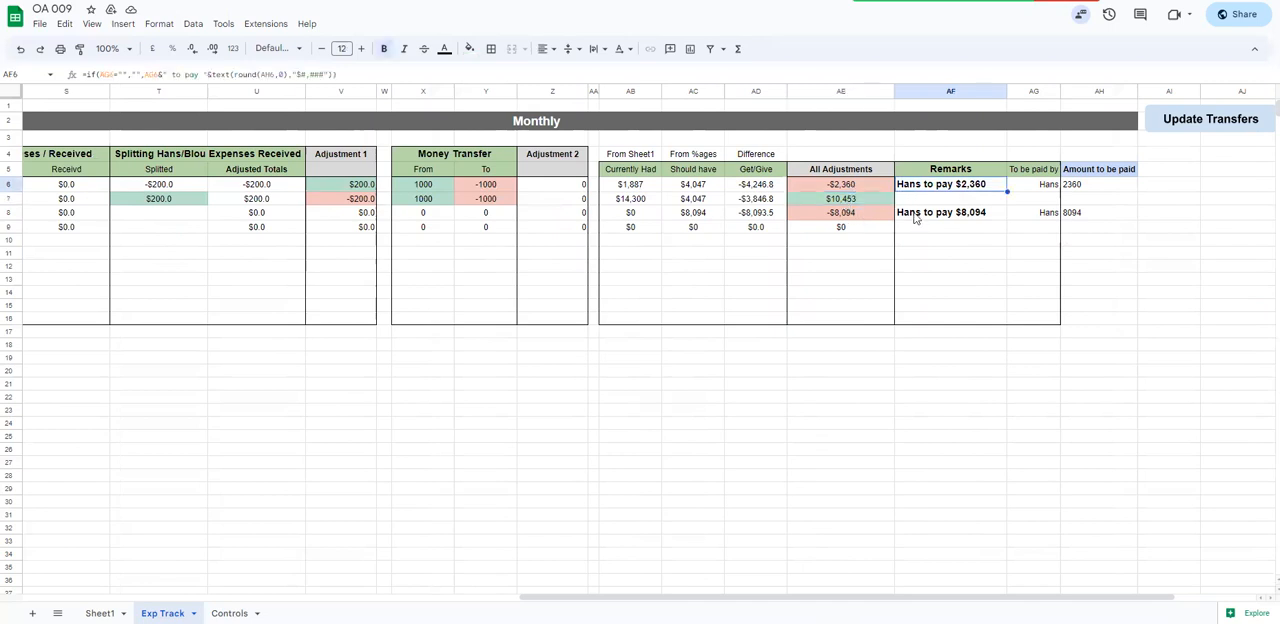
left_click(1075, 218, "shift")
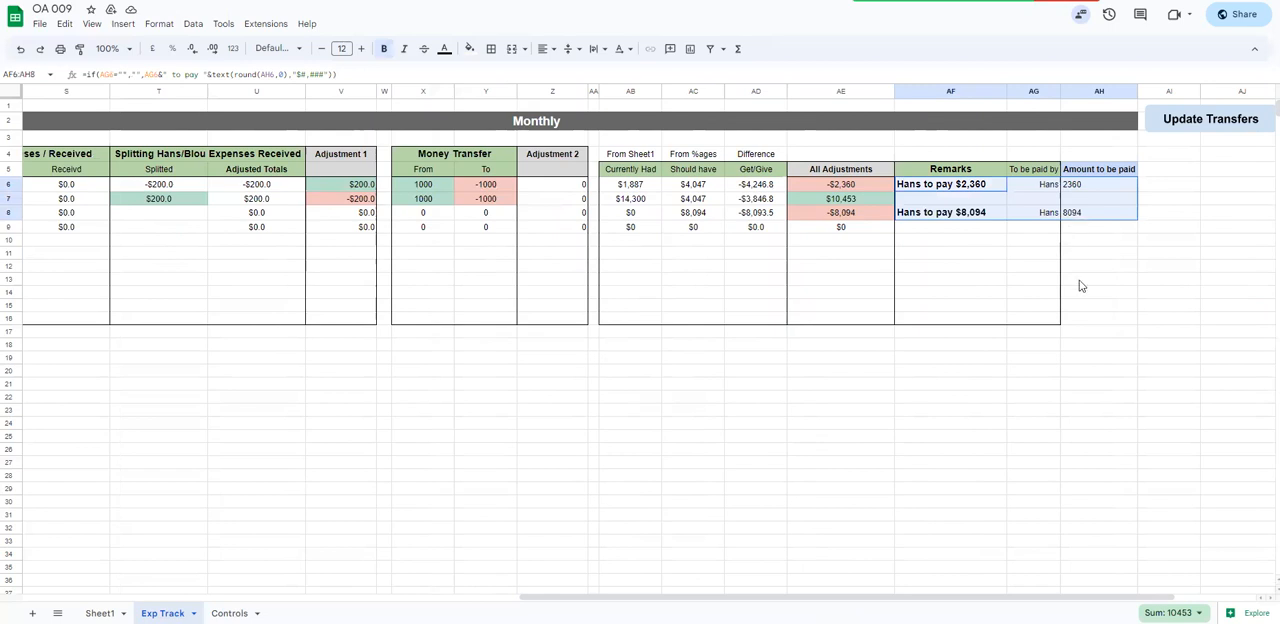
Set Select Month to 2 and refresh the payment remarks for that month with Update Transfers
left_click(1088, 322, "shift")
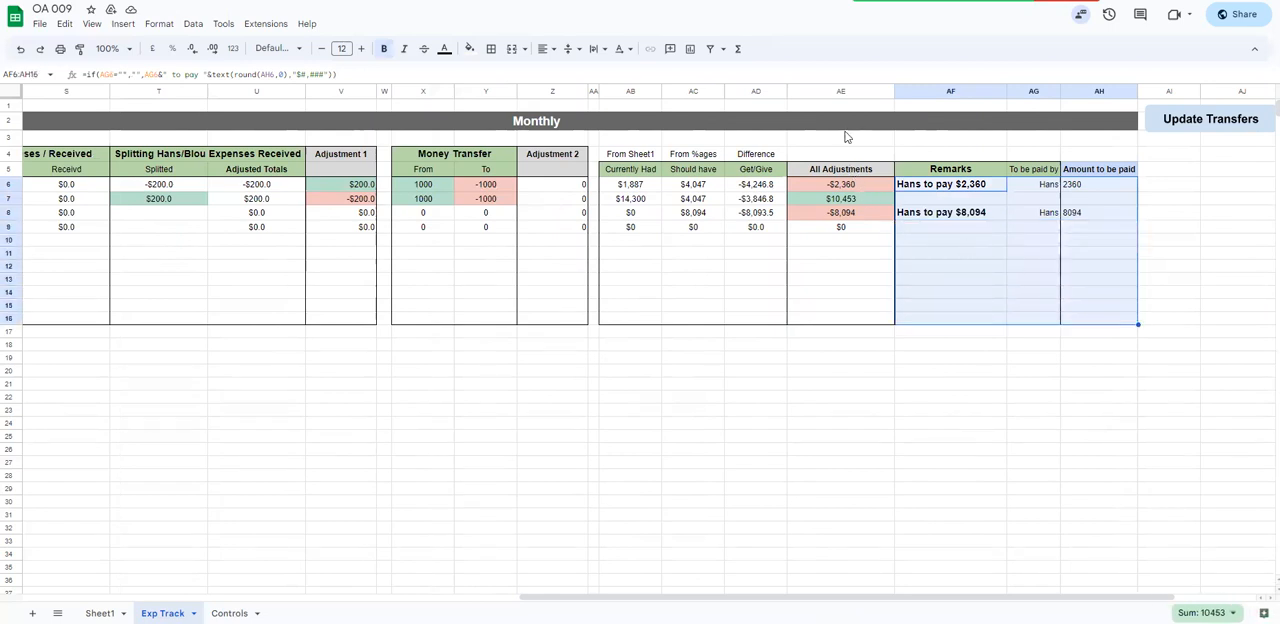
left_click(838, 92)
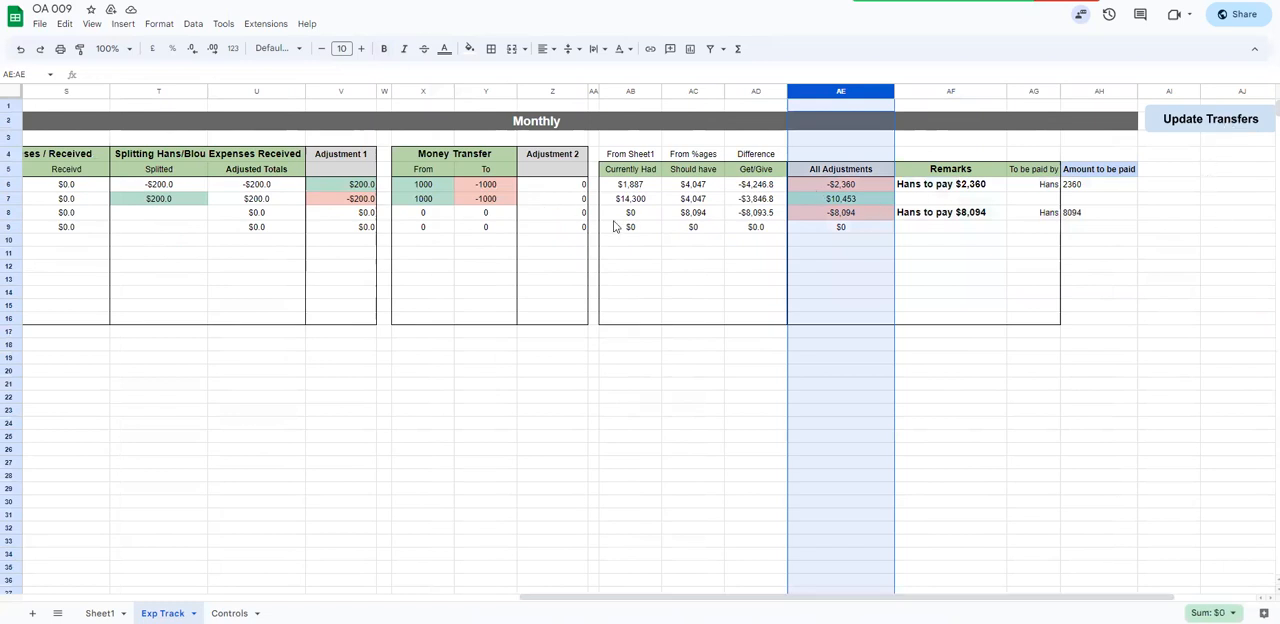
scroll(180, 148, "left", 10)
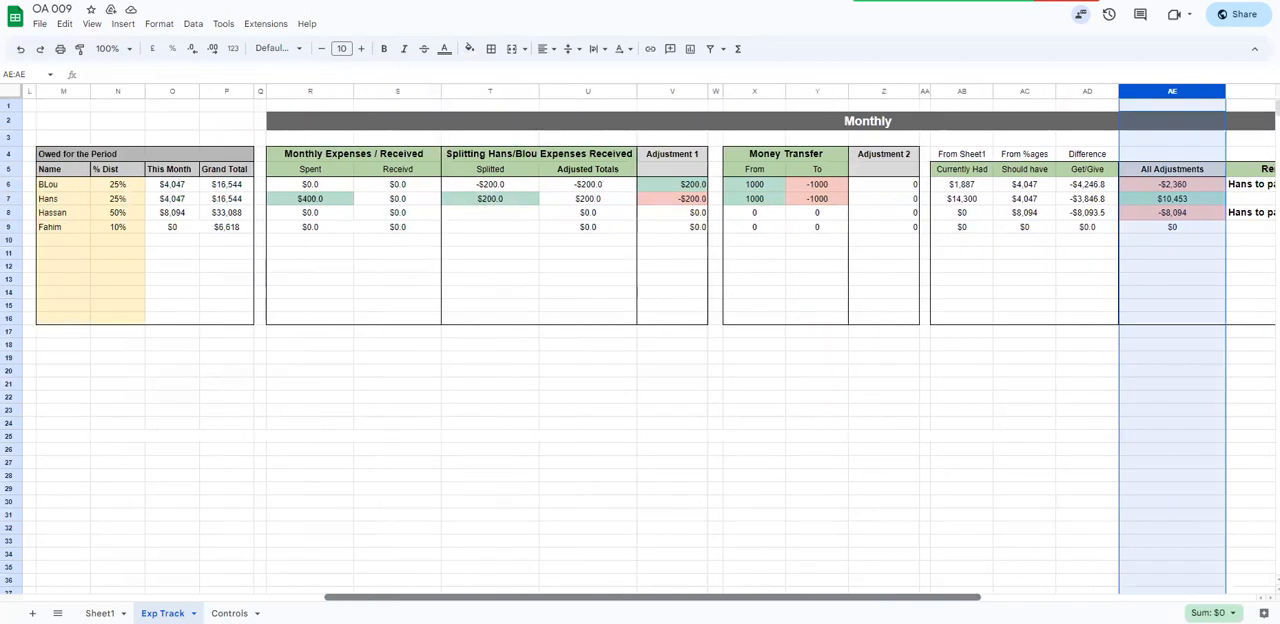
left_click(78, 139)
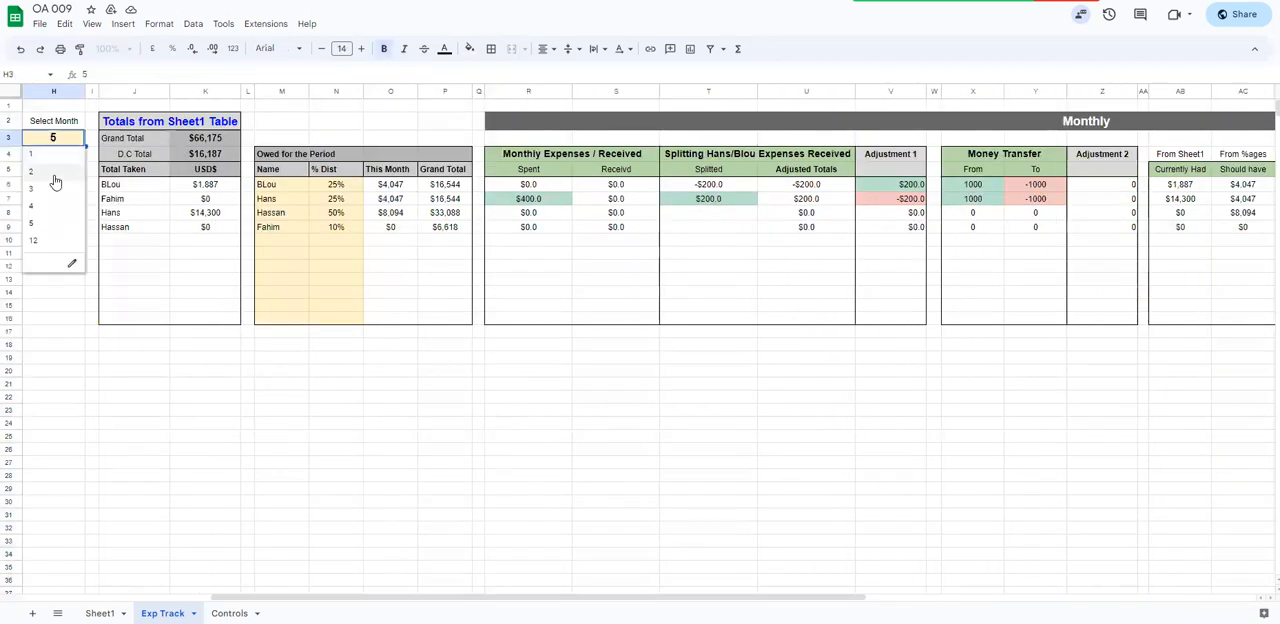
left_click(54, 177)
scroll(837, 281, "right", 10)
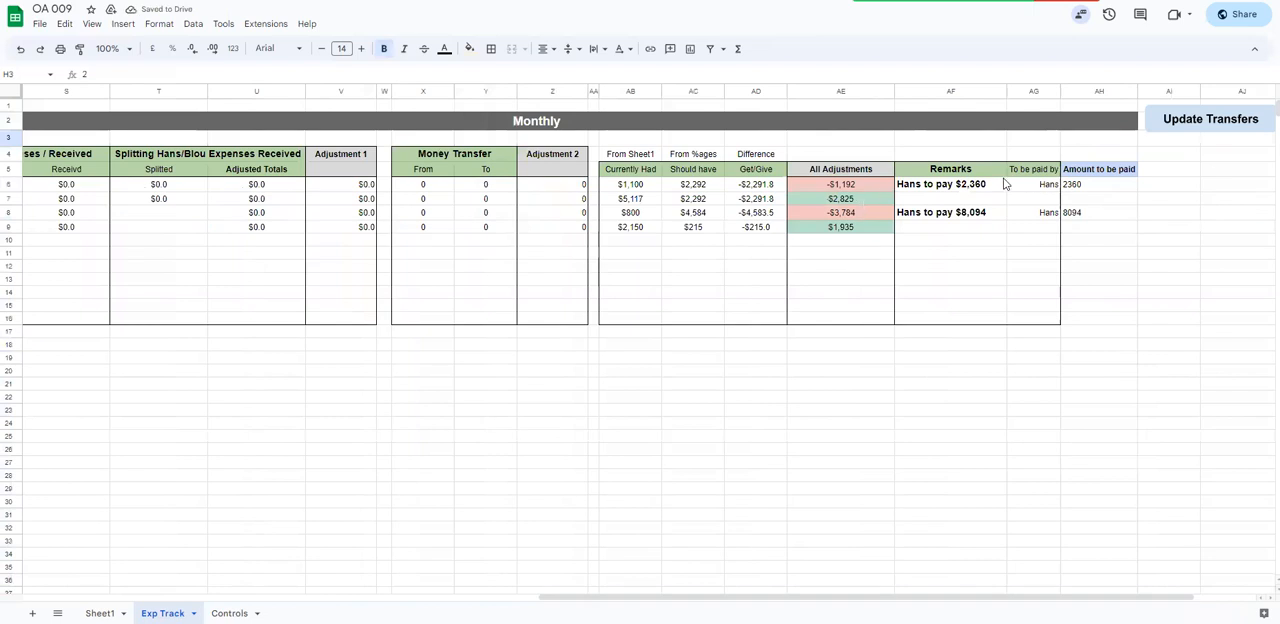
left_click(1176, 123)
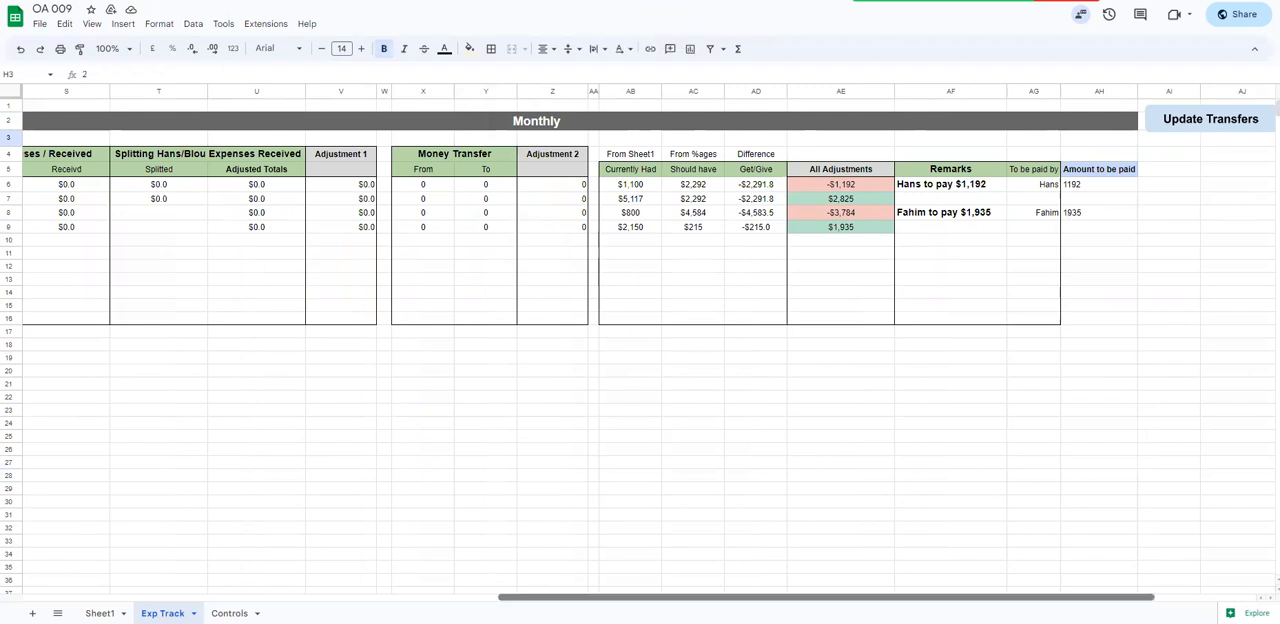
Clear the month 2 payment remarks and generate them again with Update Transfers
scroll(800, 400, "right", 2)
left_click(1244, 118)
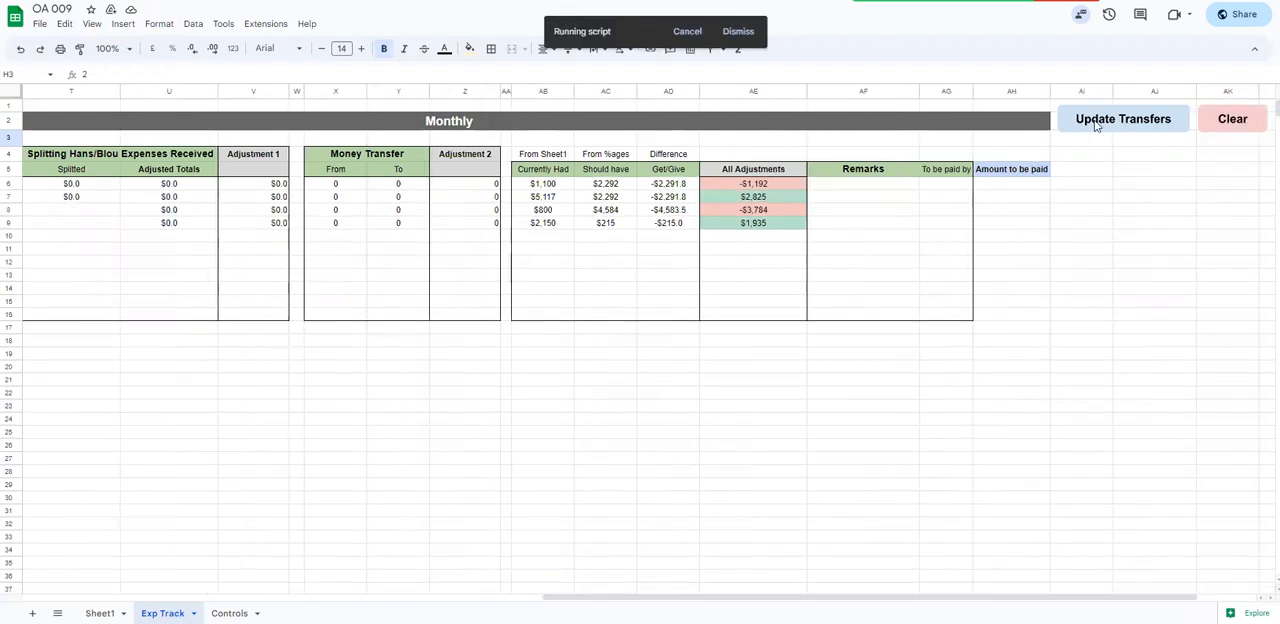
left_click(1096, 126)
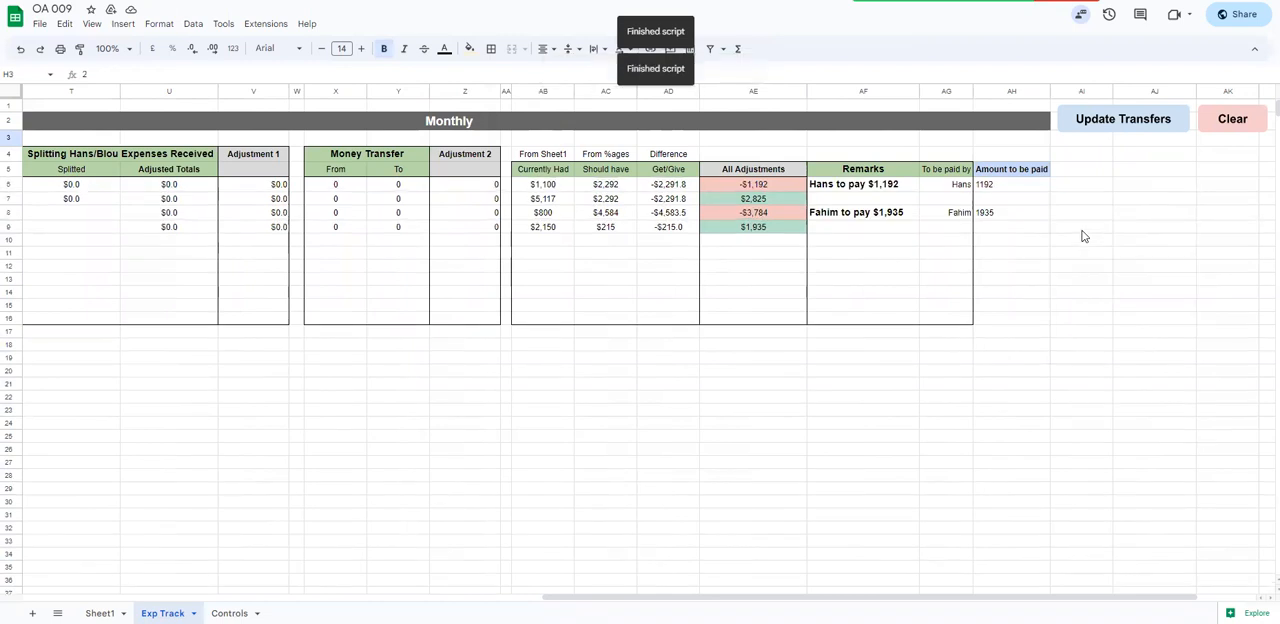
Compare the All Adjustments values in AE6, AE7 and AE9 with the regenerated Remarks and Amount to be paid entries
left_click_drag(840, 186, 1004, 292)
left_click(768, 199)
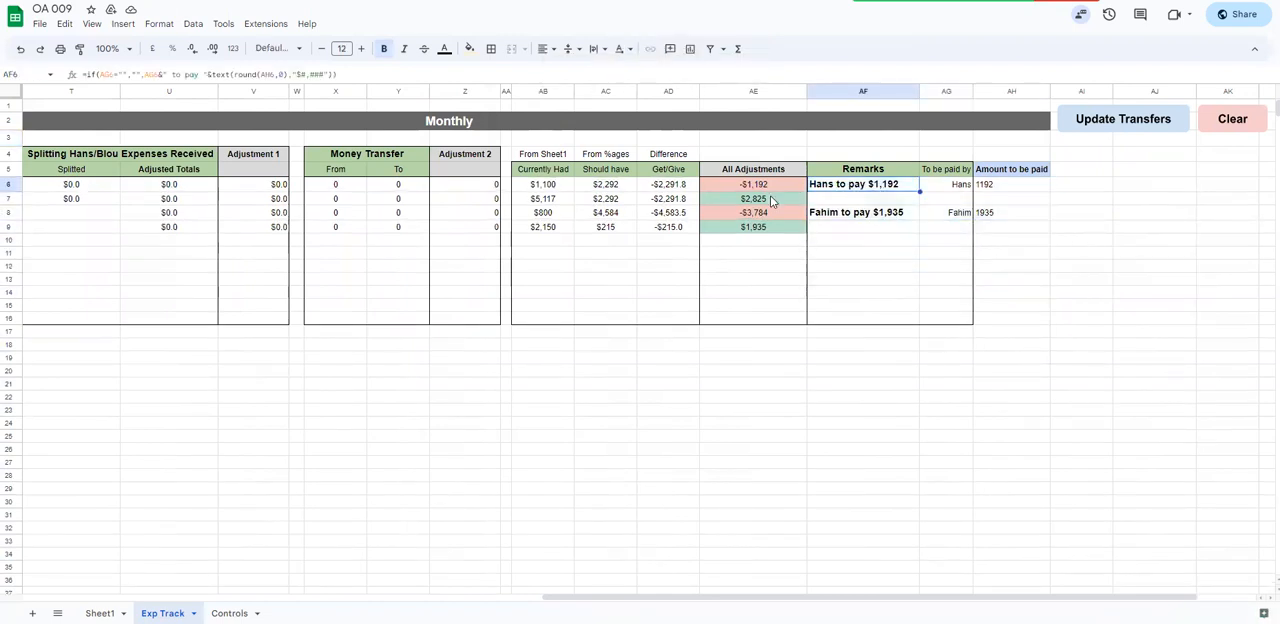
left_click(764, 229)
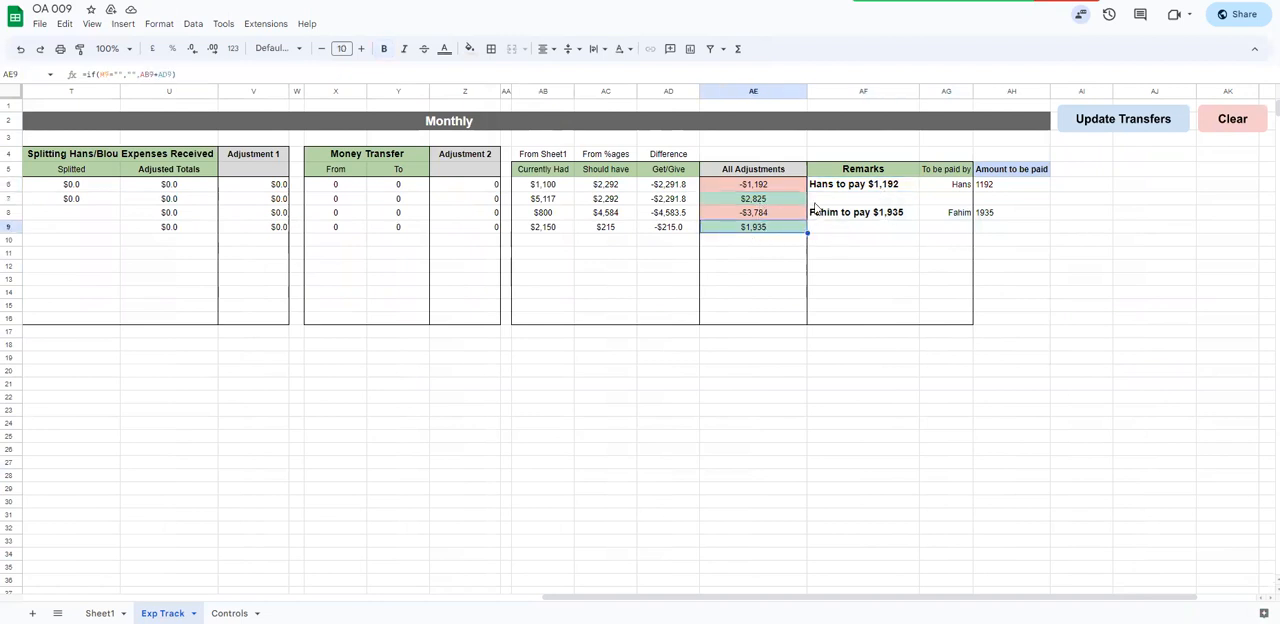
left_click(752, 199)
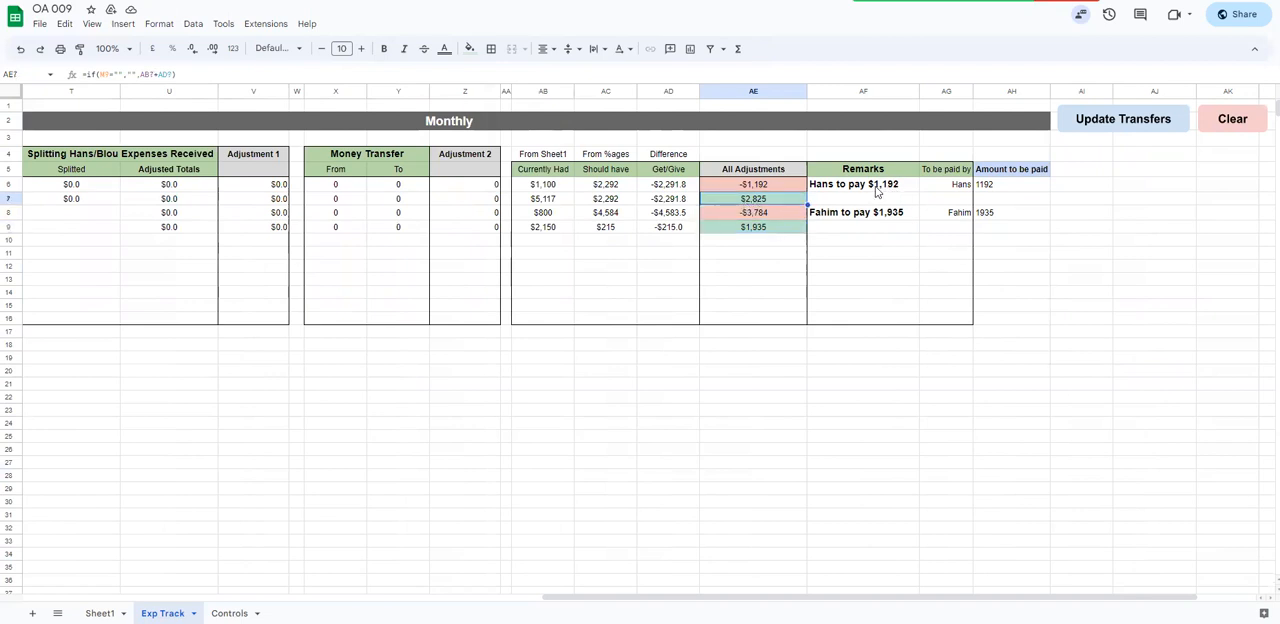
left_click(774, 186)
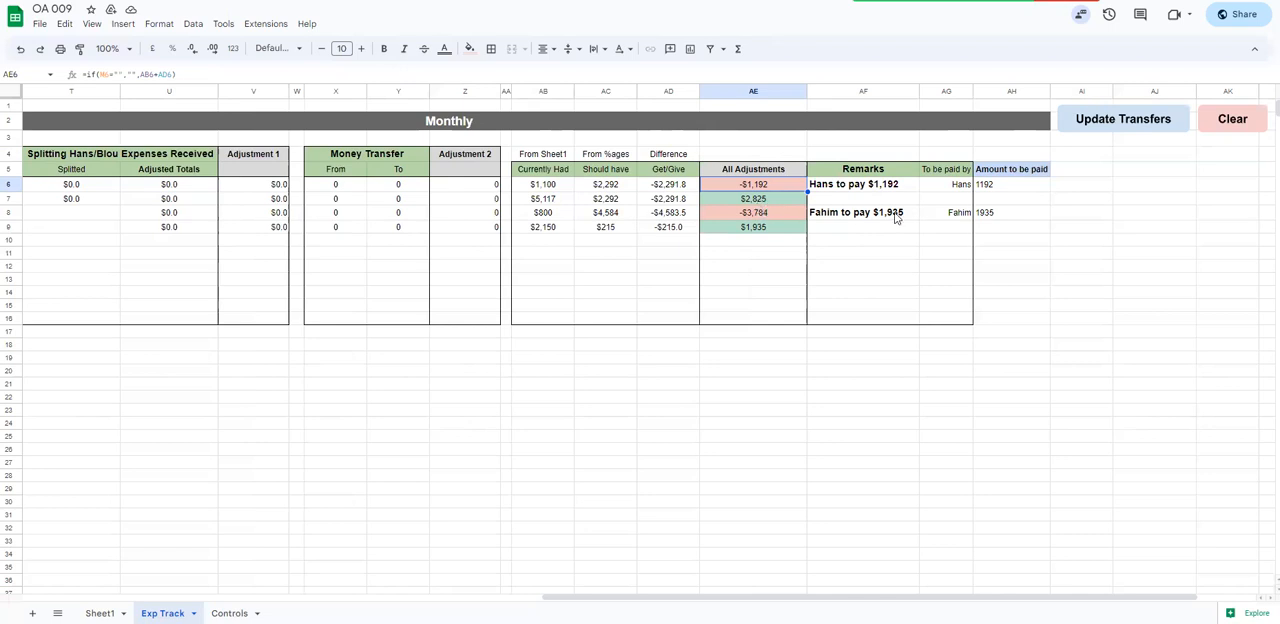
left_click_drag(856, 201, 988, 218)
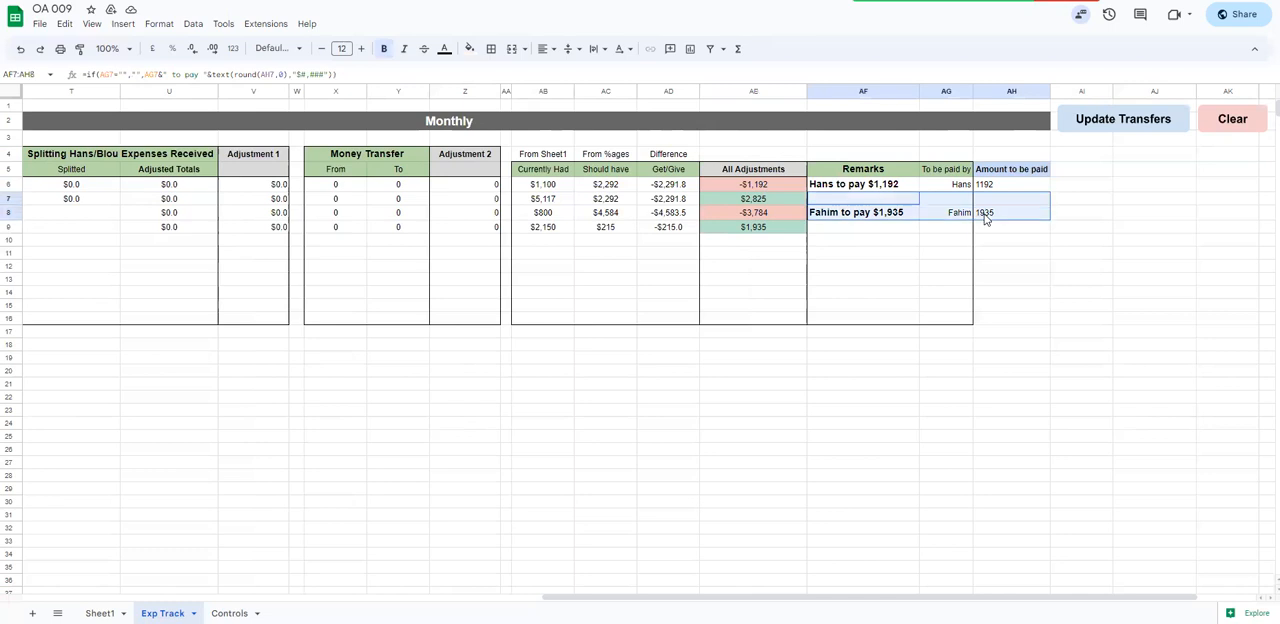
Group columns AF through AL so the remarks and payment section can be collapsed
left_click_drag(865, 97, 990, 94)
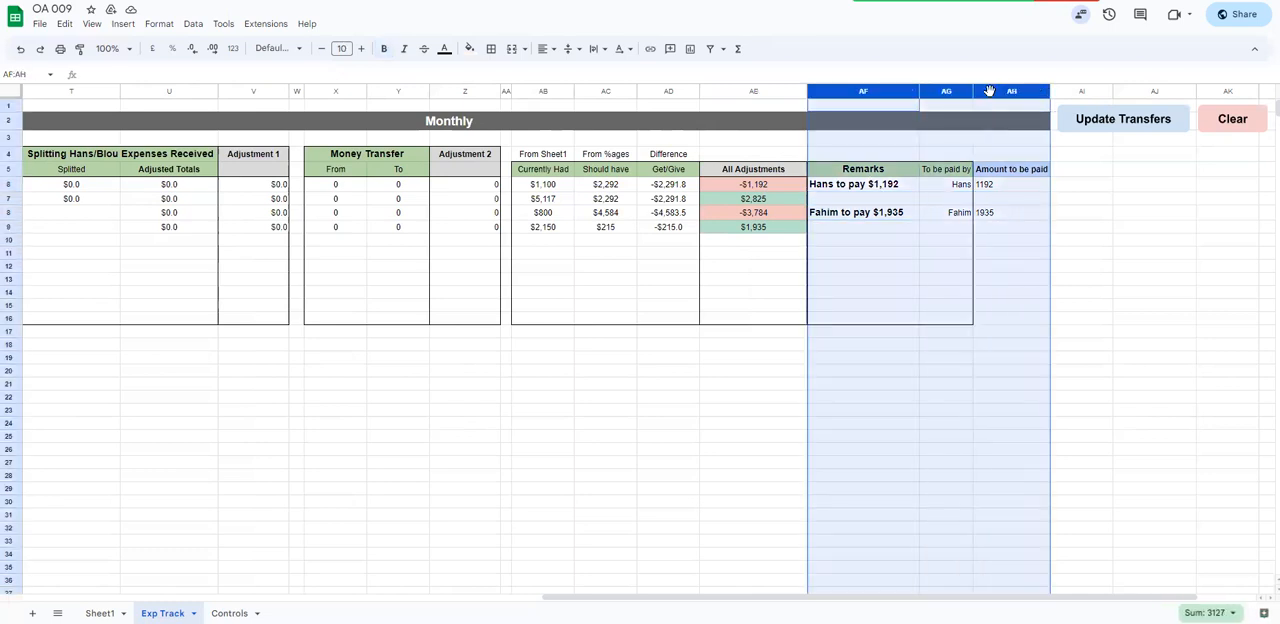
right_click(990, 94)
left_click(905, 340)
left_click_drag(874, 94, 1071, 146)
right_click(1071, 146)
mouse_move(1154, 566)
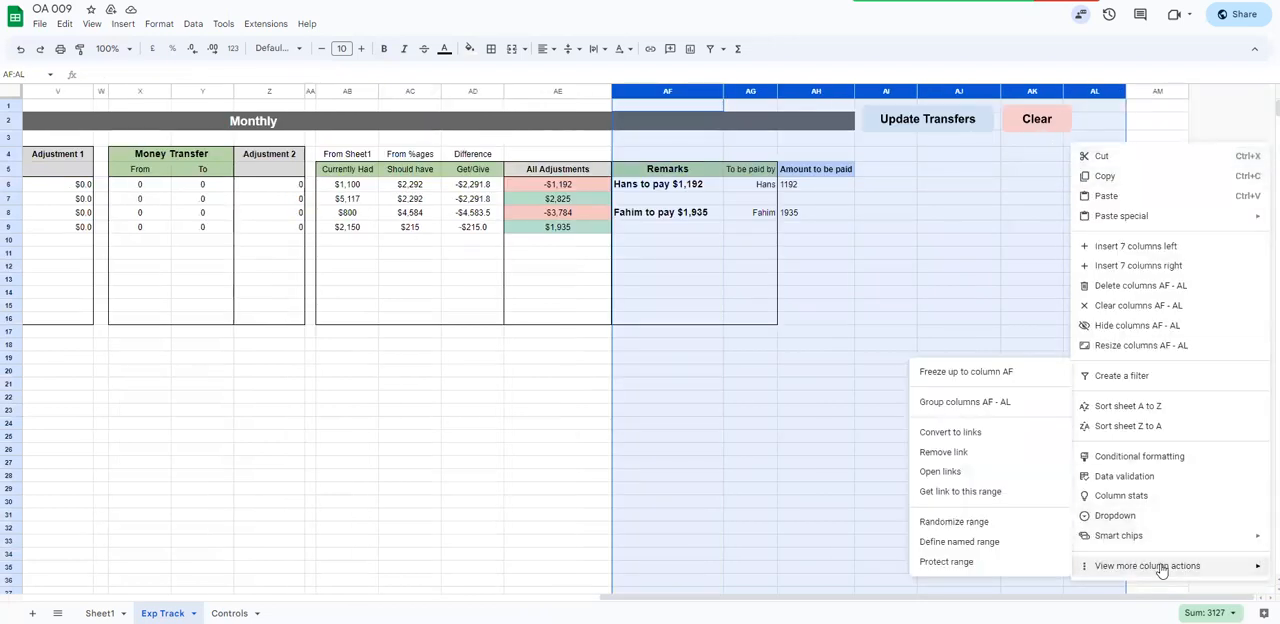
left_click(948, 404)
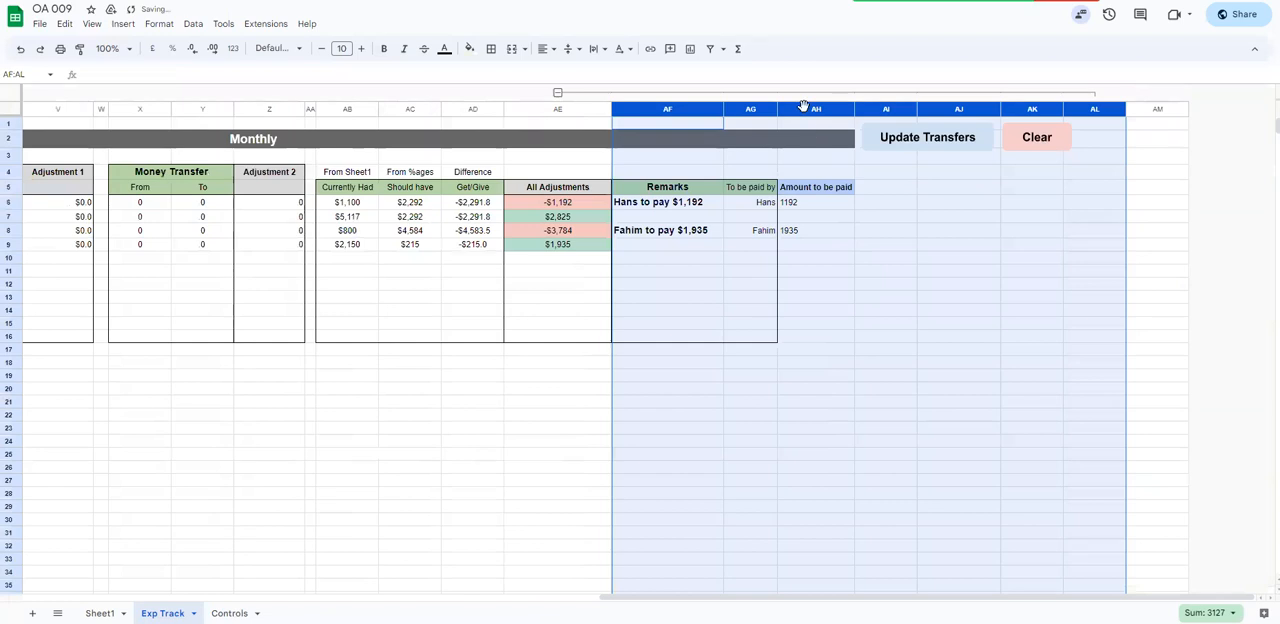
Collapse the AF–AL column group and check the All Adjustments range AE5:AE16 with the remarks section hidden
left_click(795, 93)
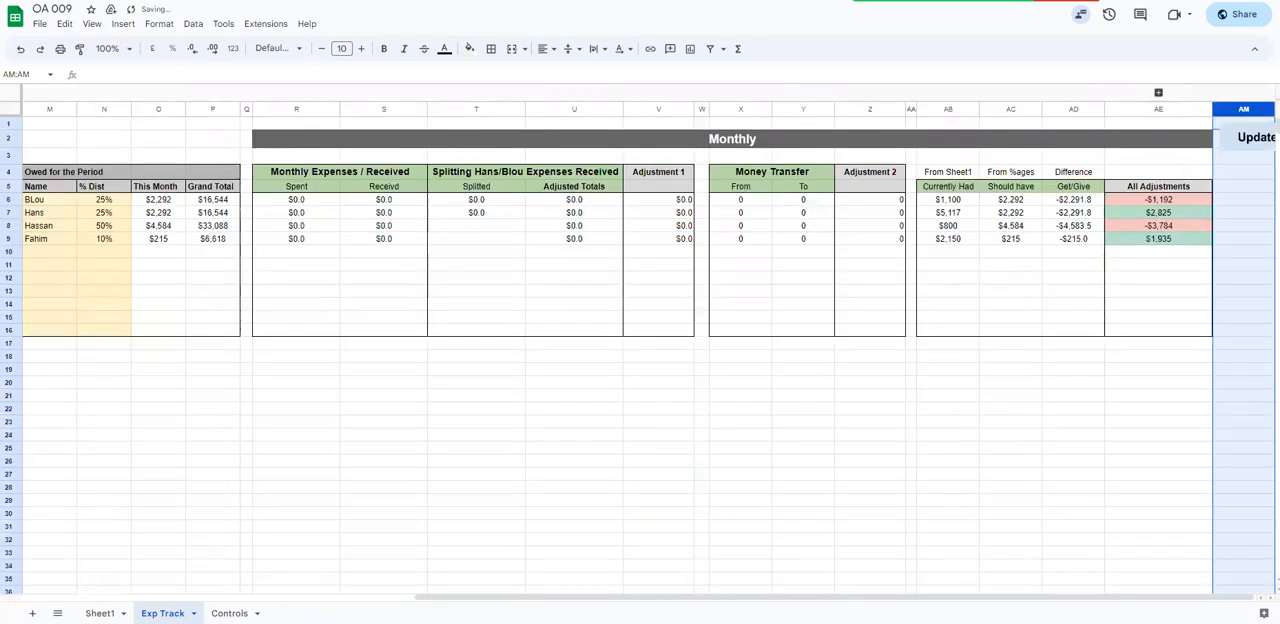
left_click_drag(1052, 580, 1160, 592)
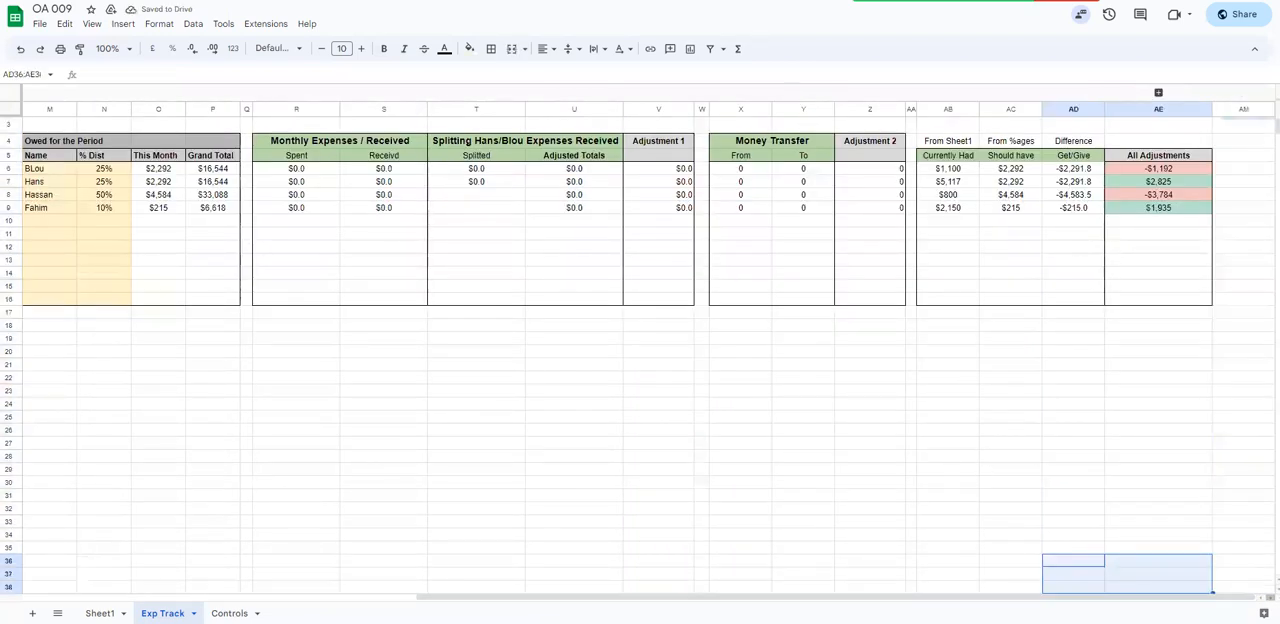
left_click(1142, 462)
scroll(1150, 186, "up", 1)
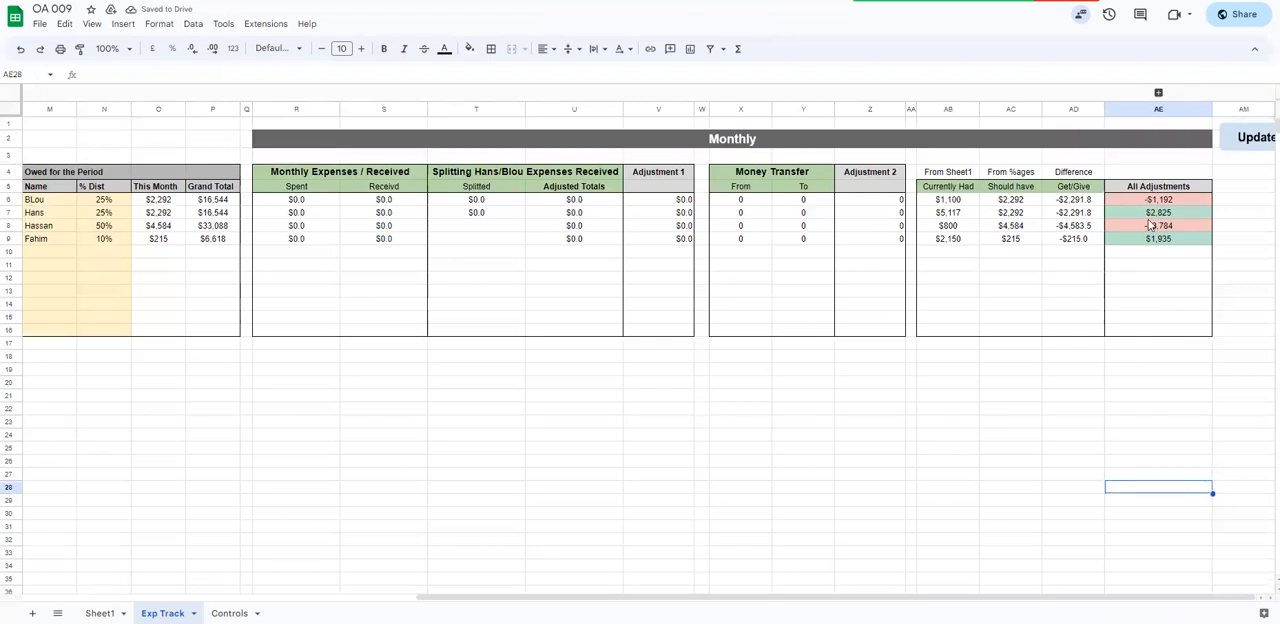
left_click(1155, 188)
key("shift+Down")
key("shift+Down")
key("shift+Down")
key("shift+Down")
key("shift+Down")
key("shift+Down")
key("shift+Down")
key("shift+Down")
key("shift+Down")
key("shift+Down")
key("shift+Down")
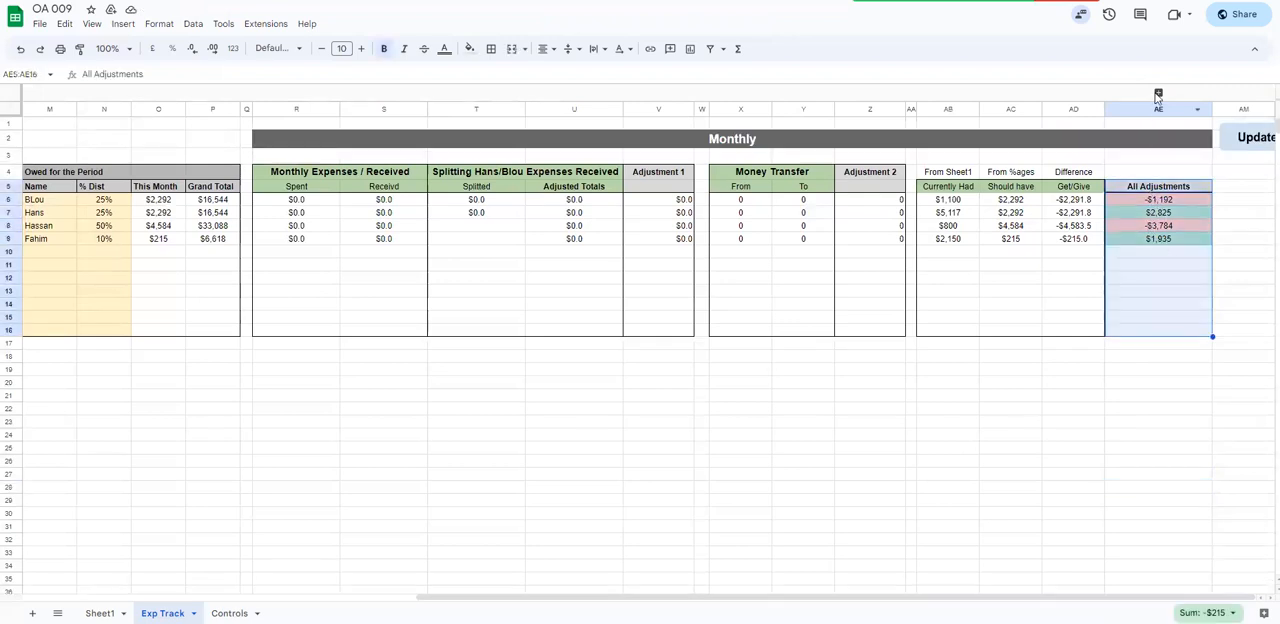
Expand the column group and move the Update Transfers button to columns AK–AM in row 2, with the Clear button below it
left_click(1158, 93)
left_click_drag(1070, 506, 1200, 506)
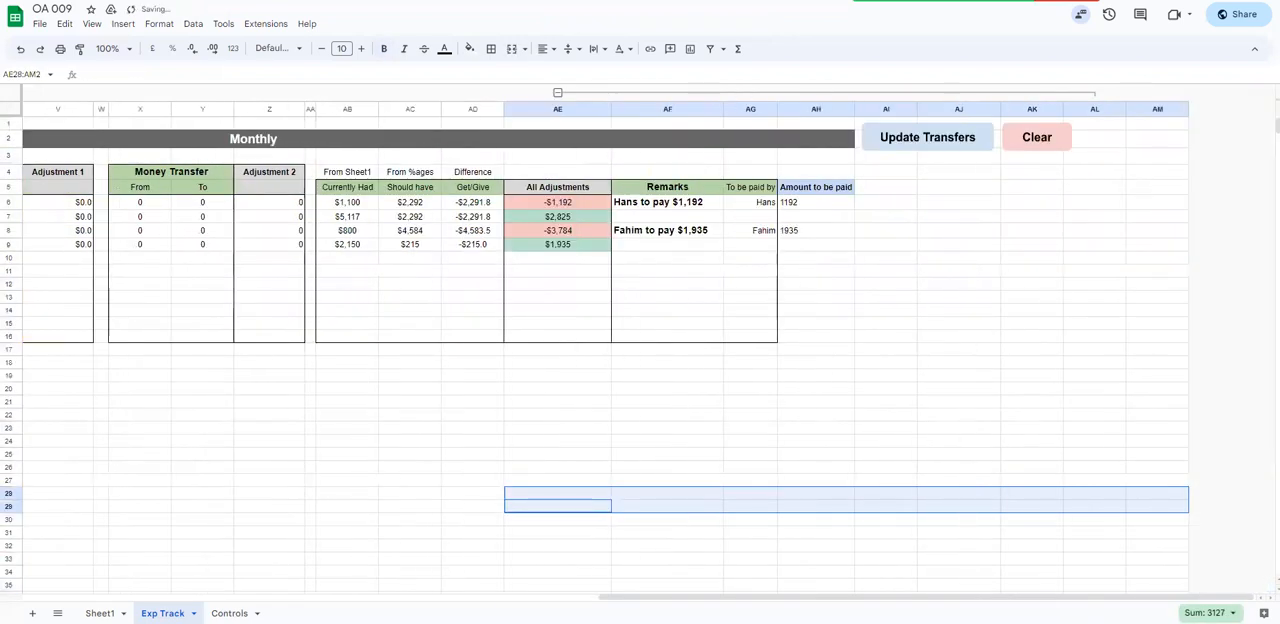
left_click(950, 132)
mouse_move(1040, 143)
left_mouse_down()
mouse_move(1157, 203)
mouse_move(1097, 205)
left_mouse_up()
left_click(901, 130)
left_click_drag(901, 130, 1070, 132)
left_click(993, 297)
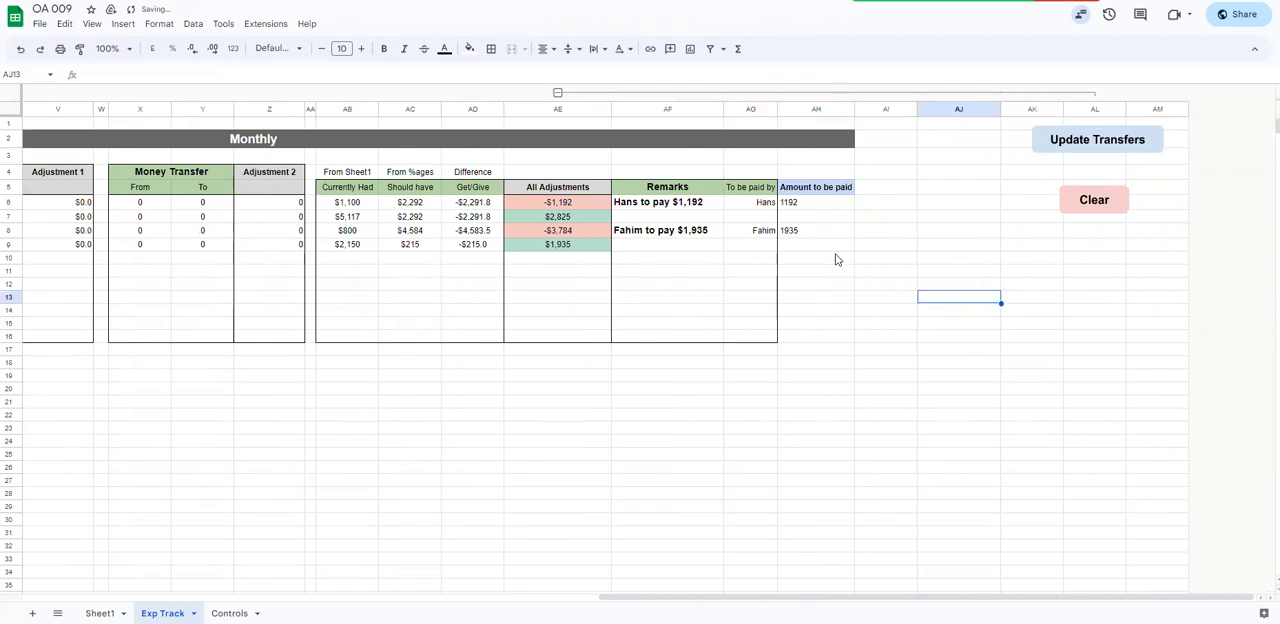
Examine the All Adjustments values in AE6:AE9, and review the sheet from the Expenses / Received inputs across to the Remarks
left_click(555, 109)
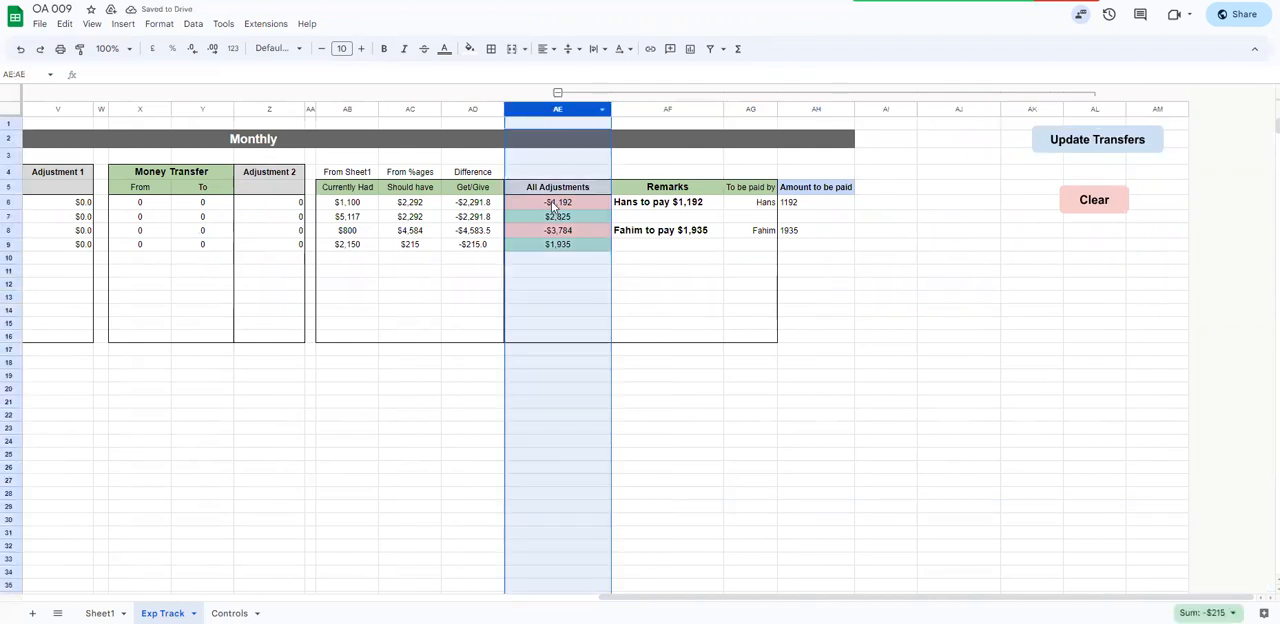
left_click_drag(555, 204, 549, 248)
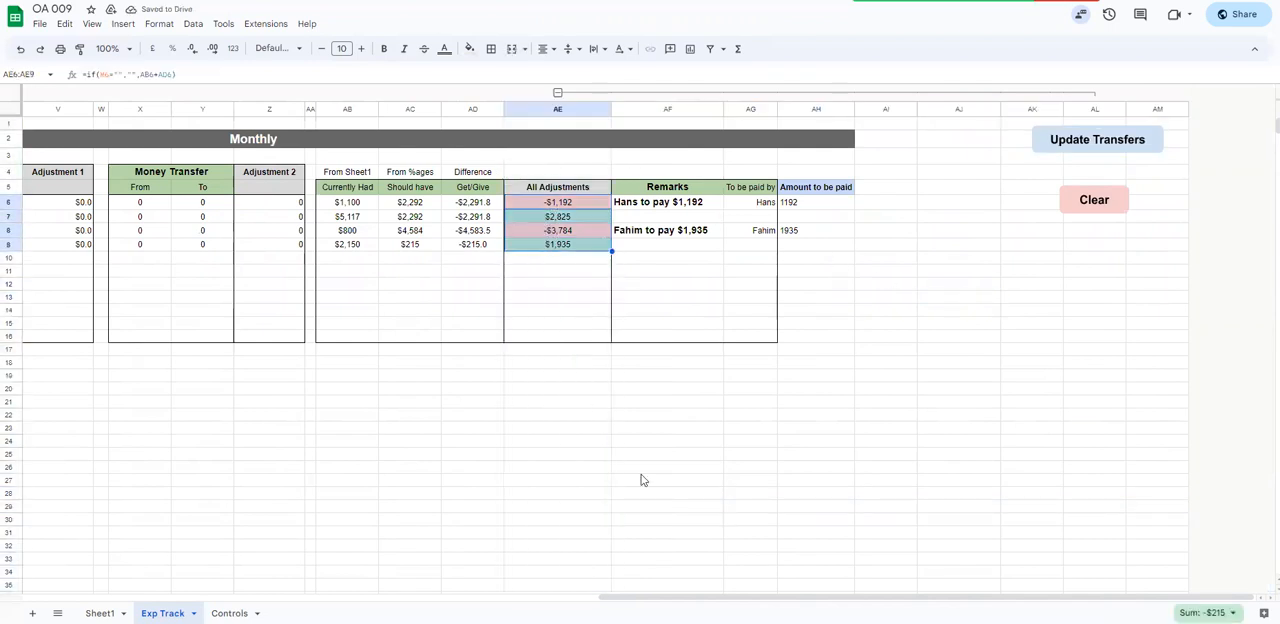
scroll(642, 480, "left", 15)
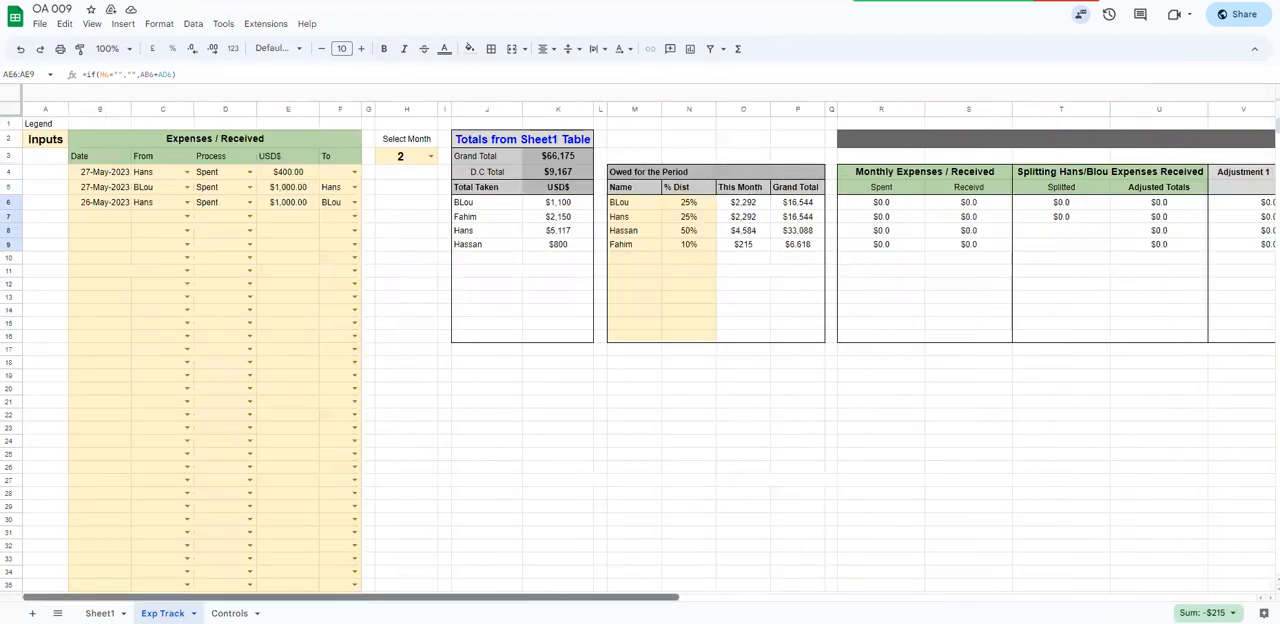
scroll(649, 352, "right", 15)
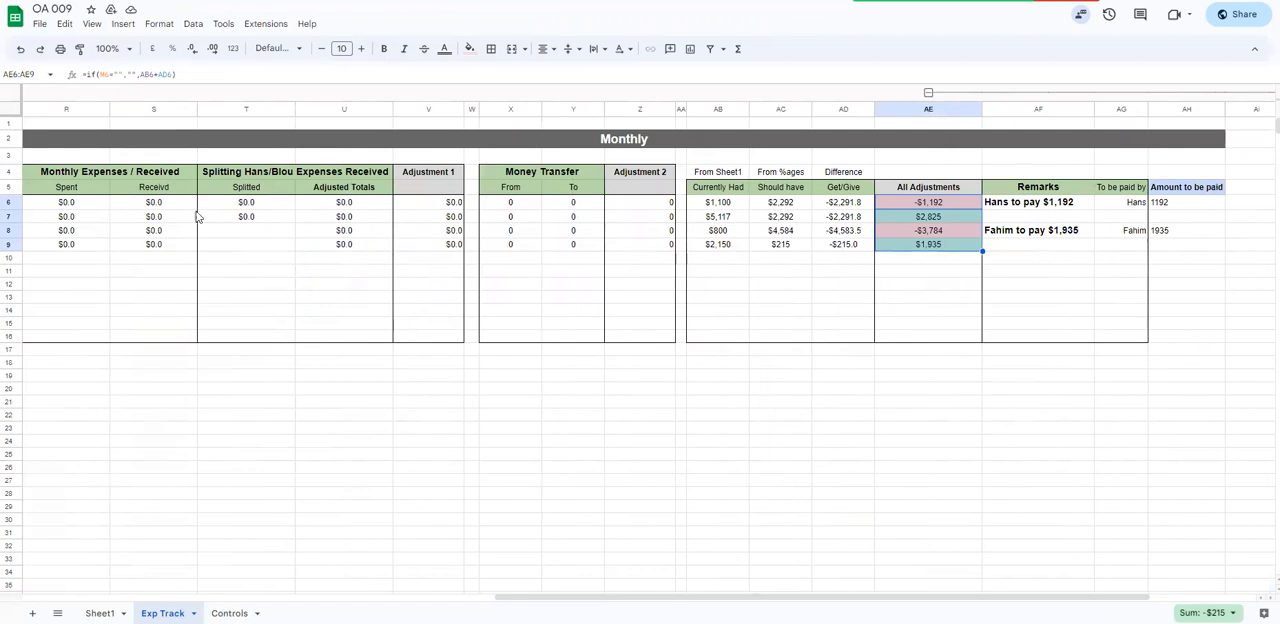
scroll(480, 360, "left", 9)
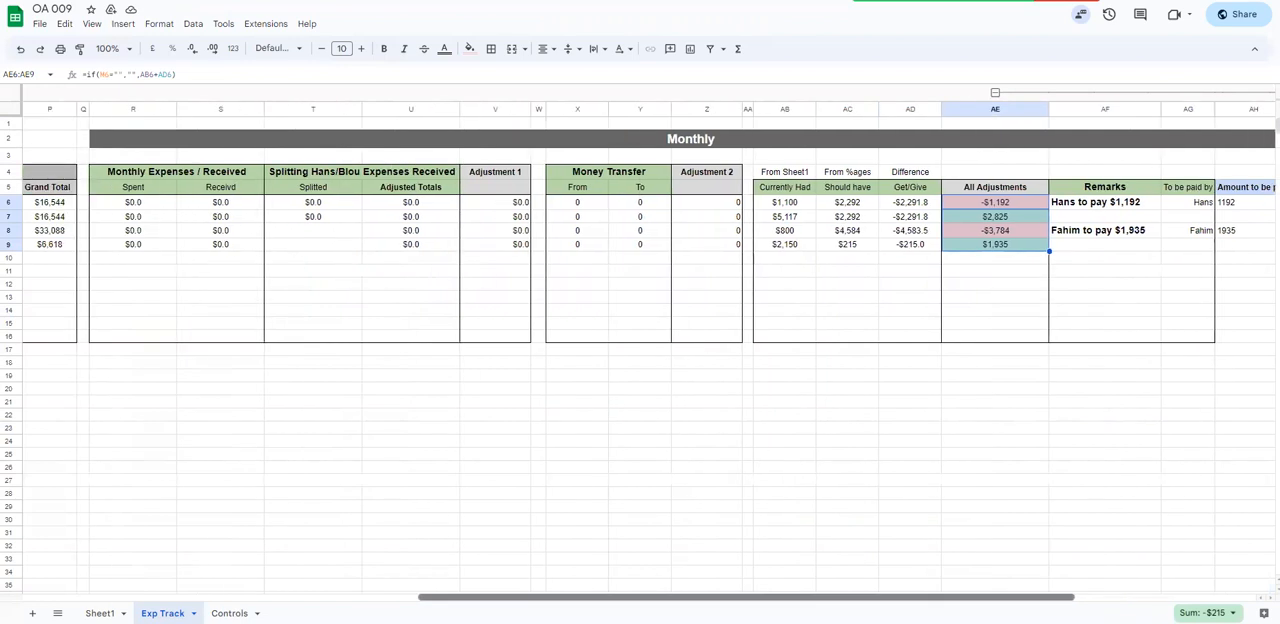
scroll(480, 360, "right", 4)
scroll(480, 360, "left", 5)
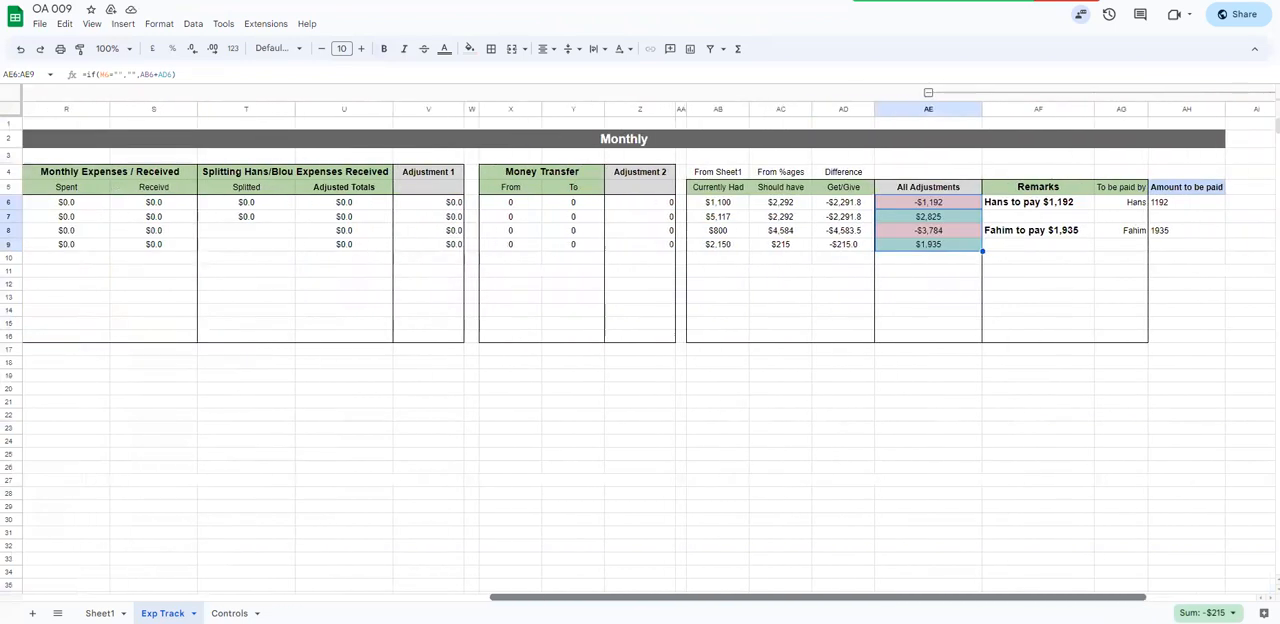
left_click_drag(317, 597, 104, 597)
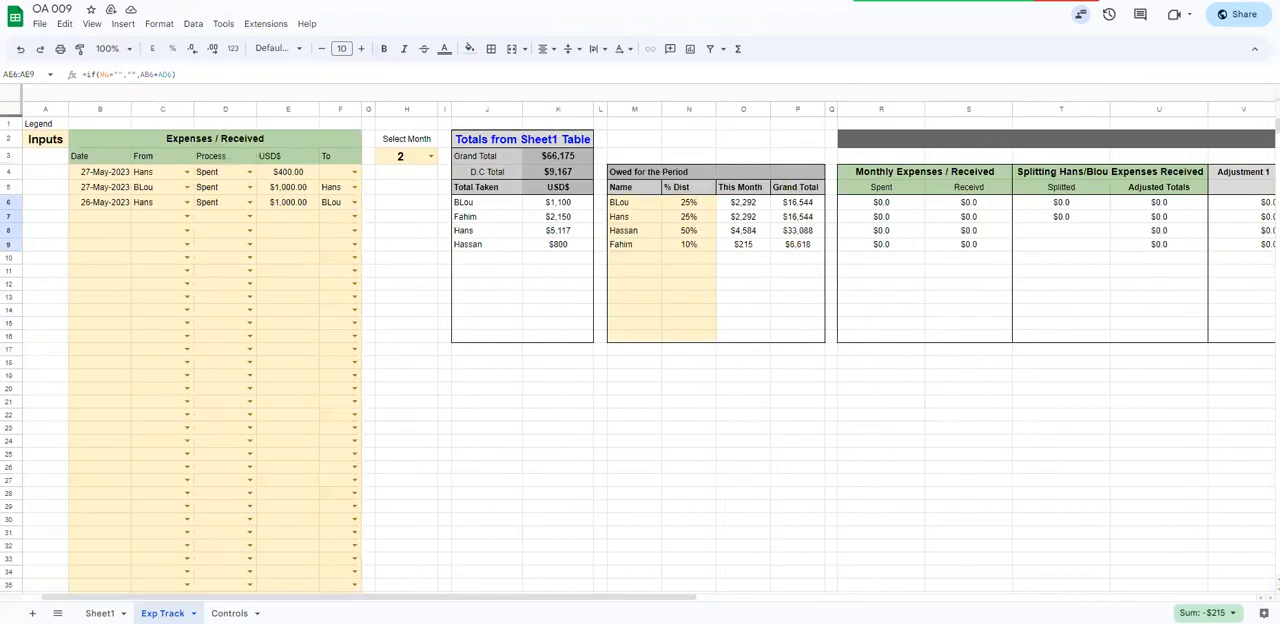